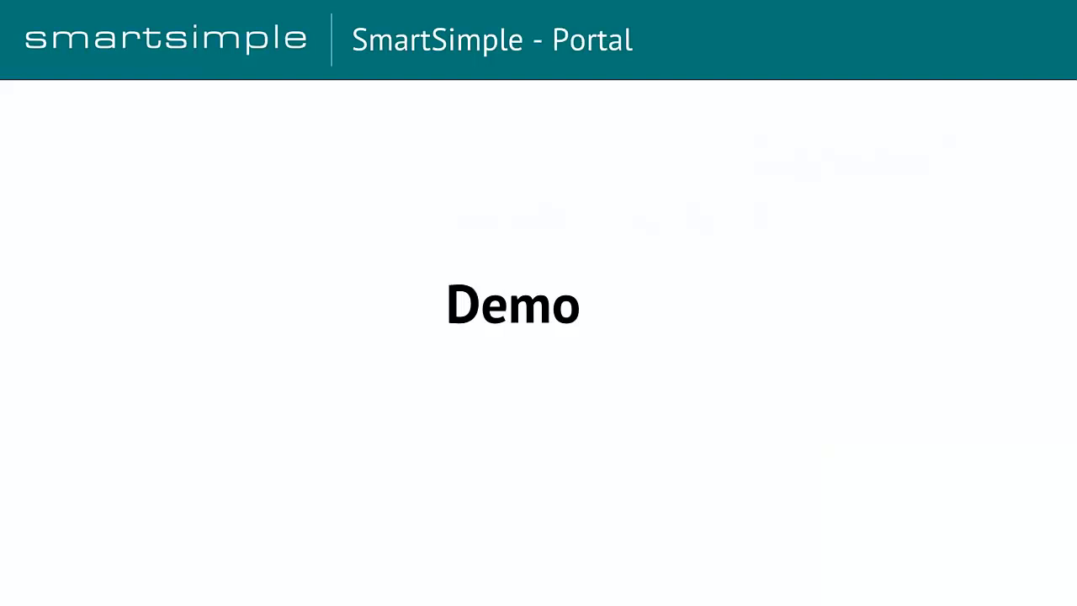
Switch to the Chrome CSR360 portal window and zoom the applicant dashboard to 90%
{"action": "key", "text": "super+Tab"}
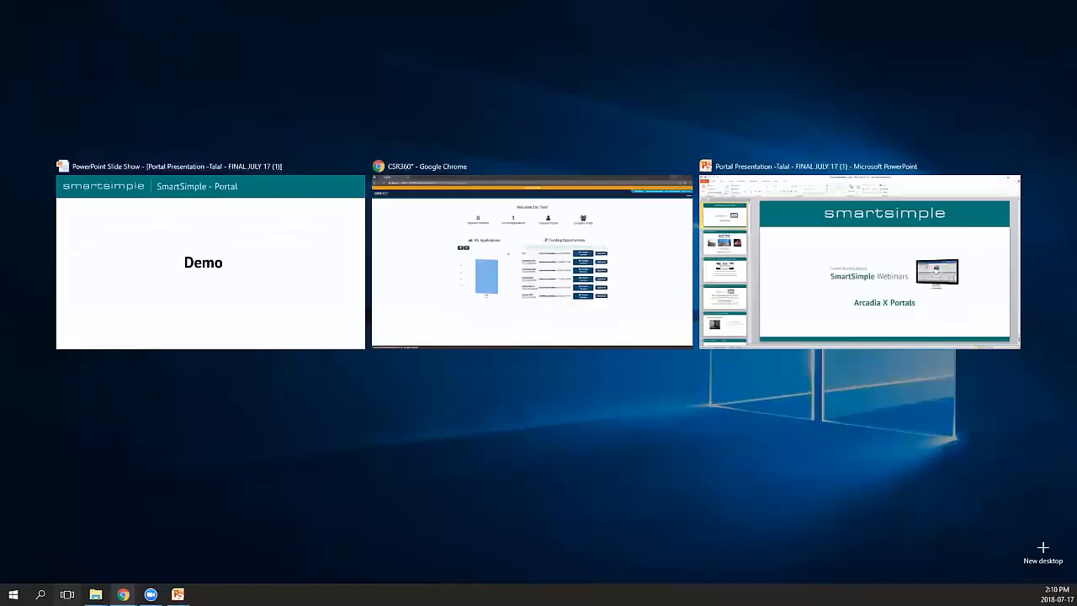
{"action": "left_click", "coordinate": [656, 263]}
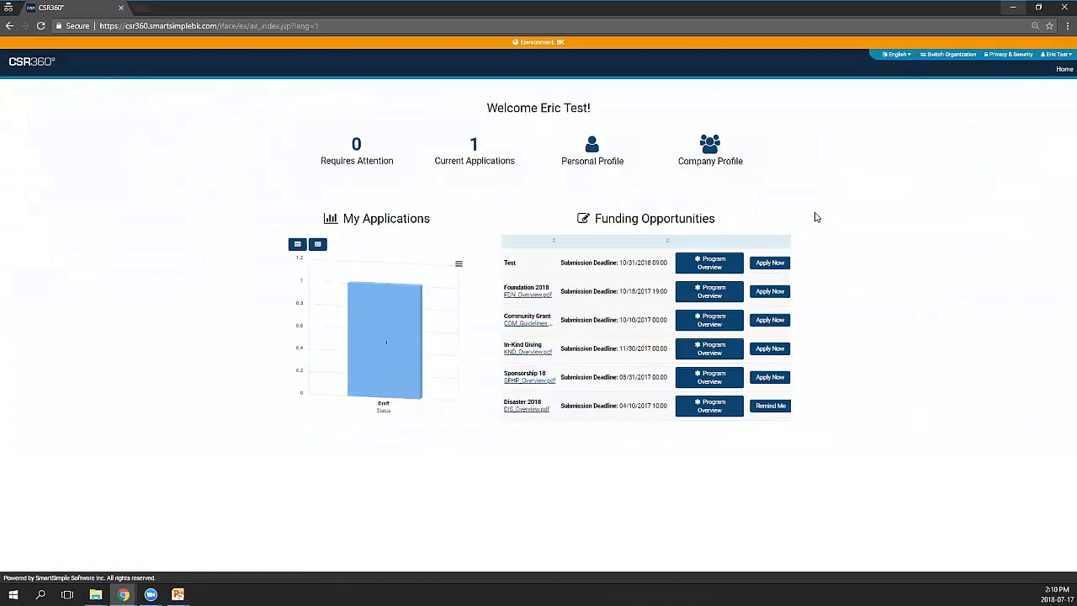
{"action": "key", "text": "ctrl+plus"}
{"action": "key", "text": "ctrl+plus"}
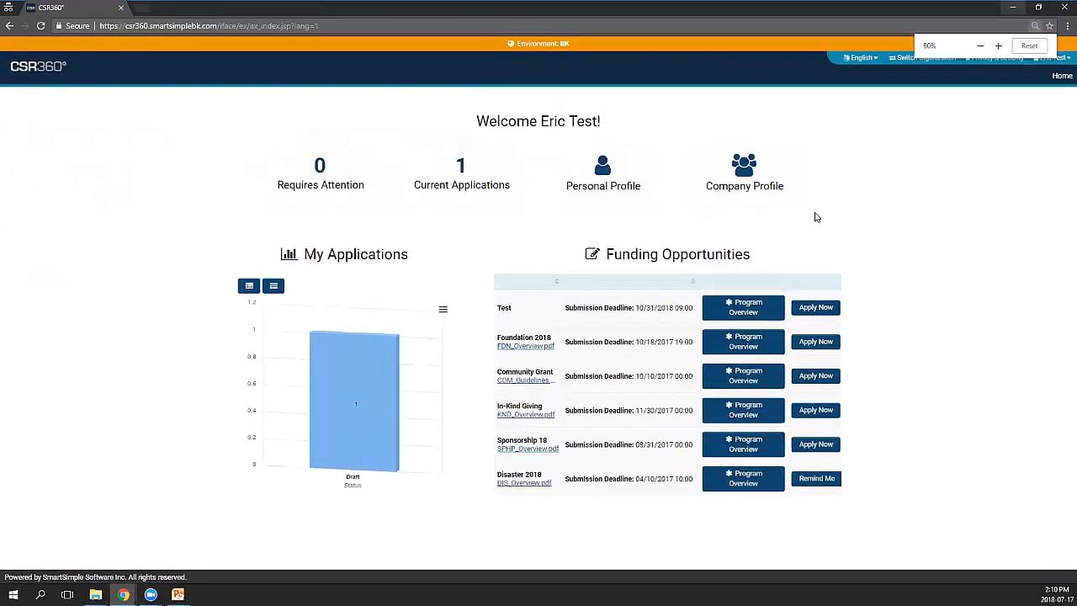
{"action": "key", "text": "ctrl+plus"}
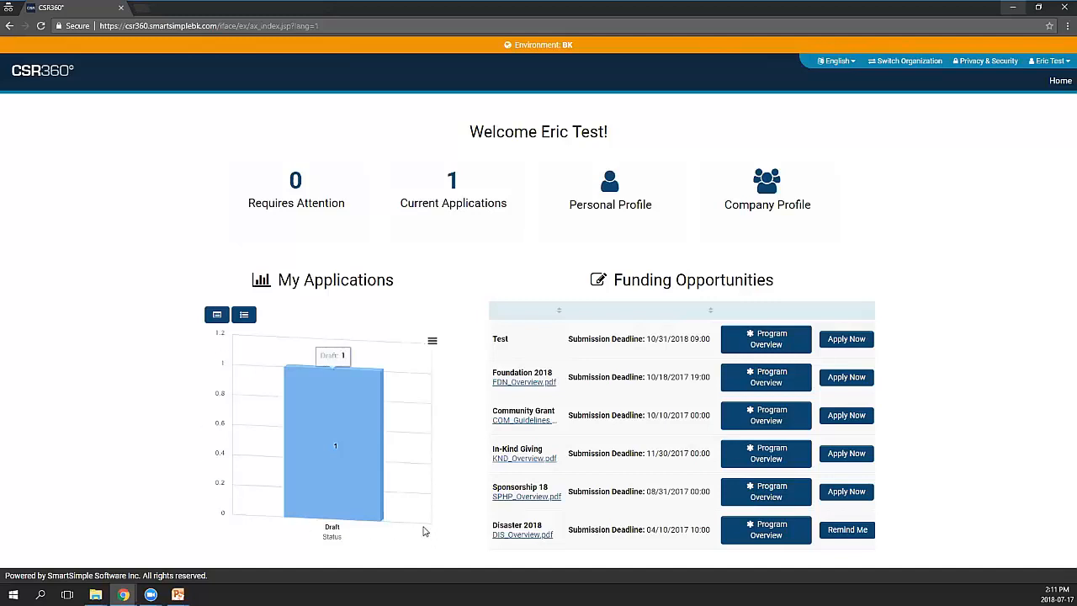
Show My Applications as a table, then switch to the corporate staff Chrome window
{"action": "left_click", "coordinate": [244, 315]}
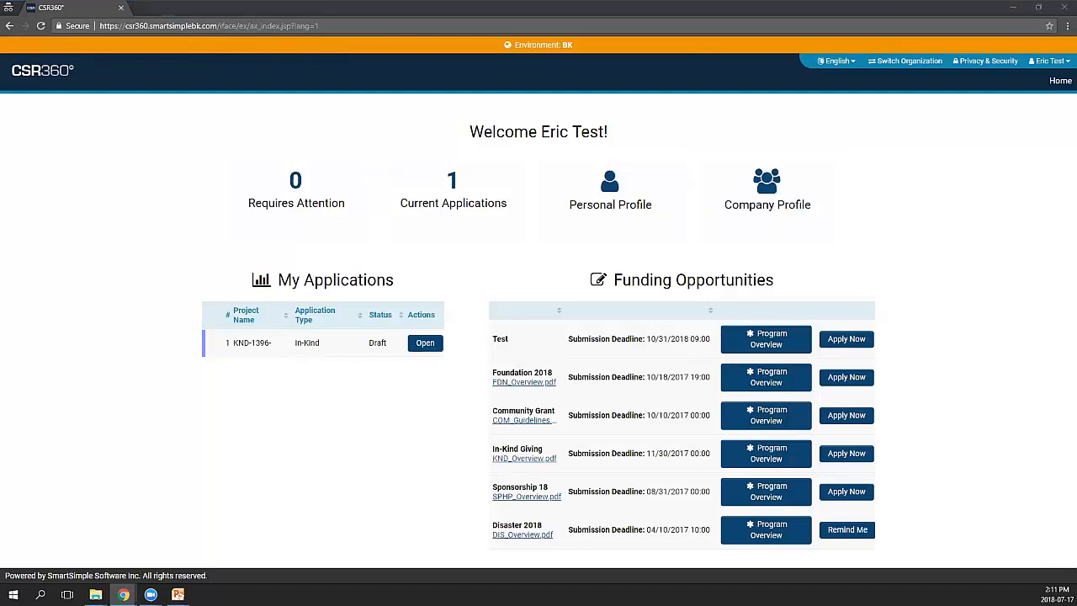
{"action": "key", "text": "alt+Tab"}
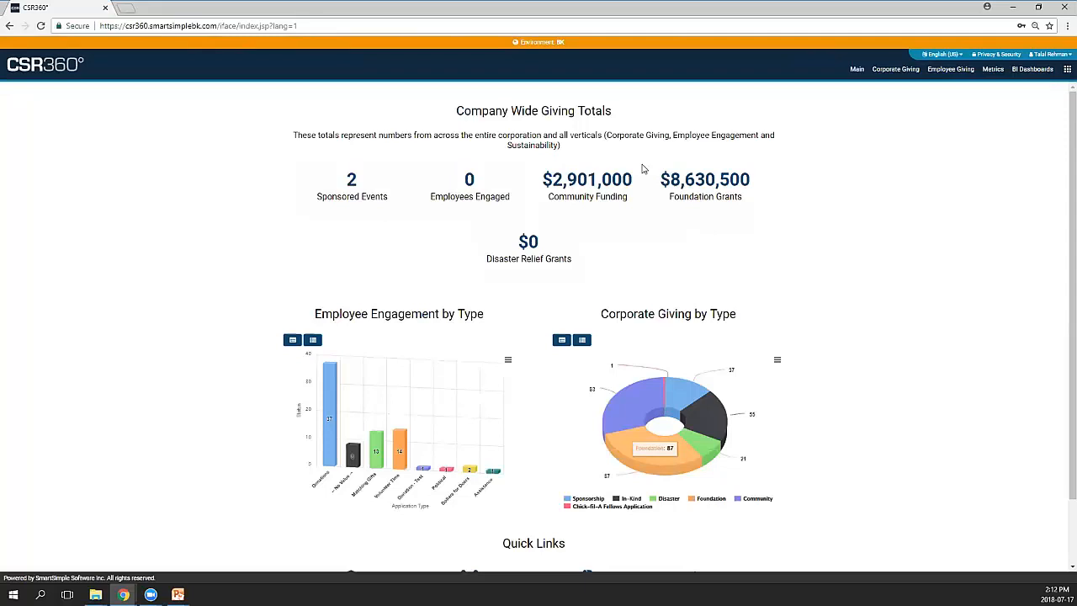
From the apps grid menu, open Configuration > Roles and Security
{"action": "scroll", "coordinate": [806, 203], "scroll_direction": "down", "scroll_amount": 1}
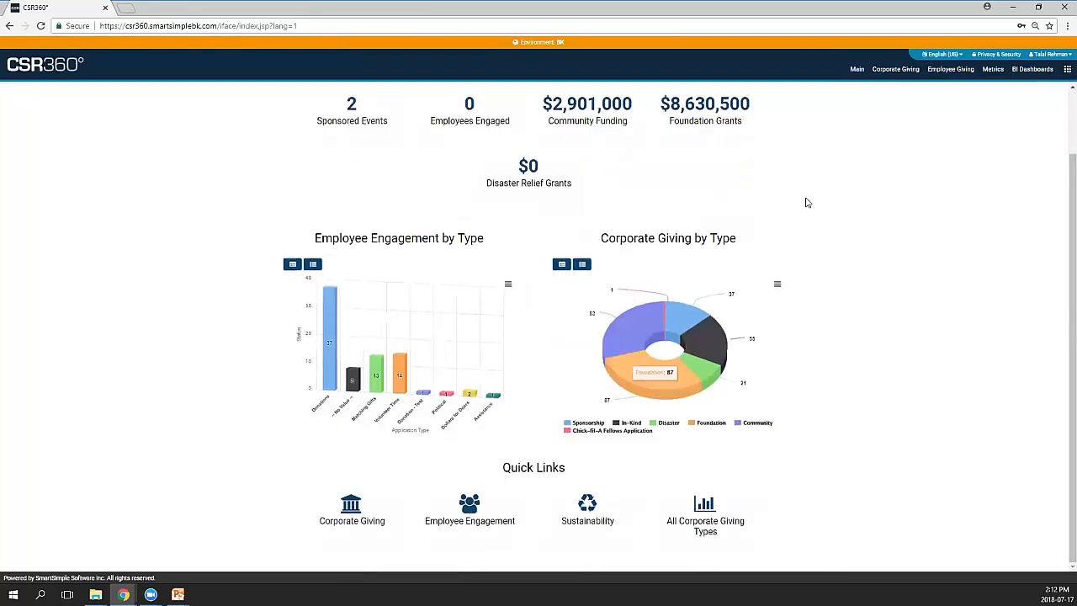
{"action": "scroll", "coordinate": [806, 203], "scroll_direction": "up", "scroll_amount": 1}
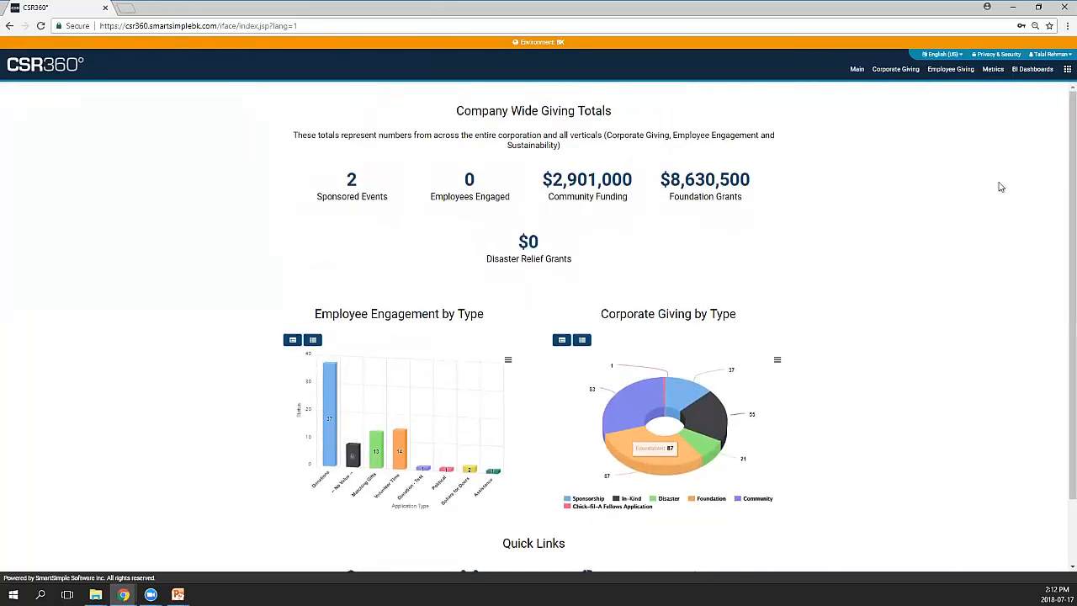
{"action": "left_click", "coordinate": [1066, 70]}
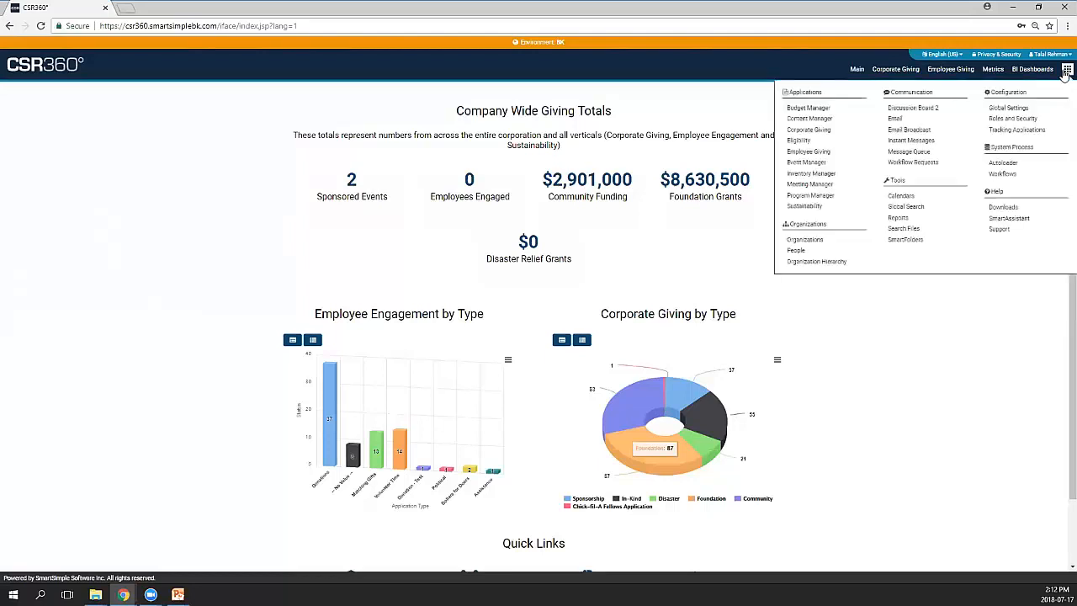
{"action": "left_click", "coordinate": [1040, 121]}
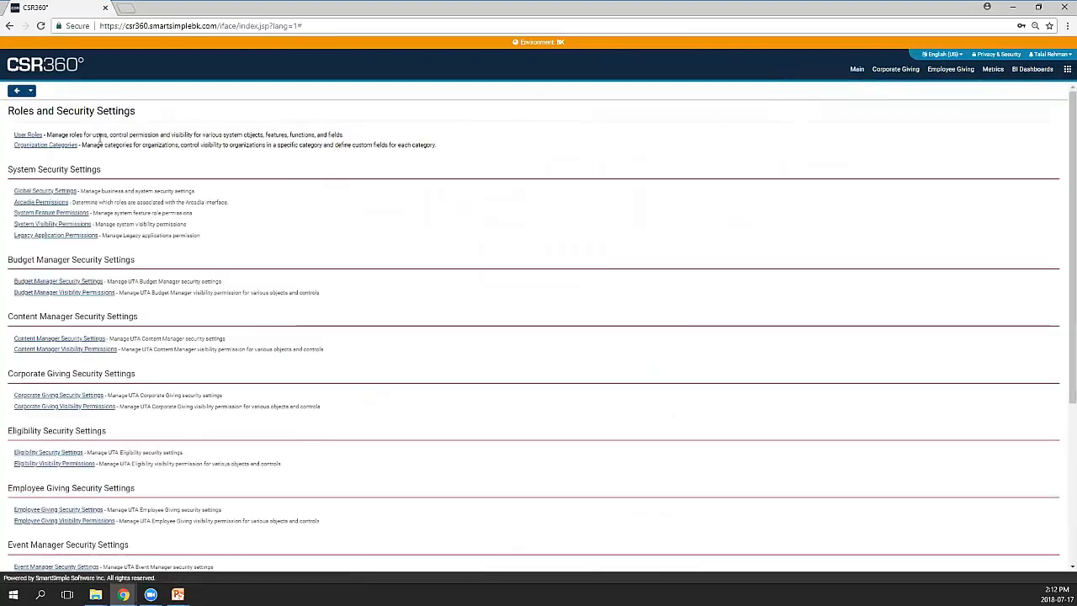
Open User Roles, zoom the browser in, and scroll through the 20-role list
{"action": "left_click", "coordinate": [28, 134]}
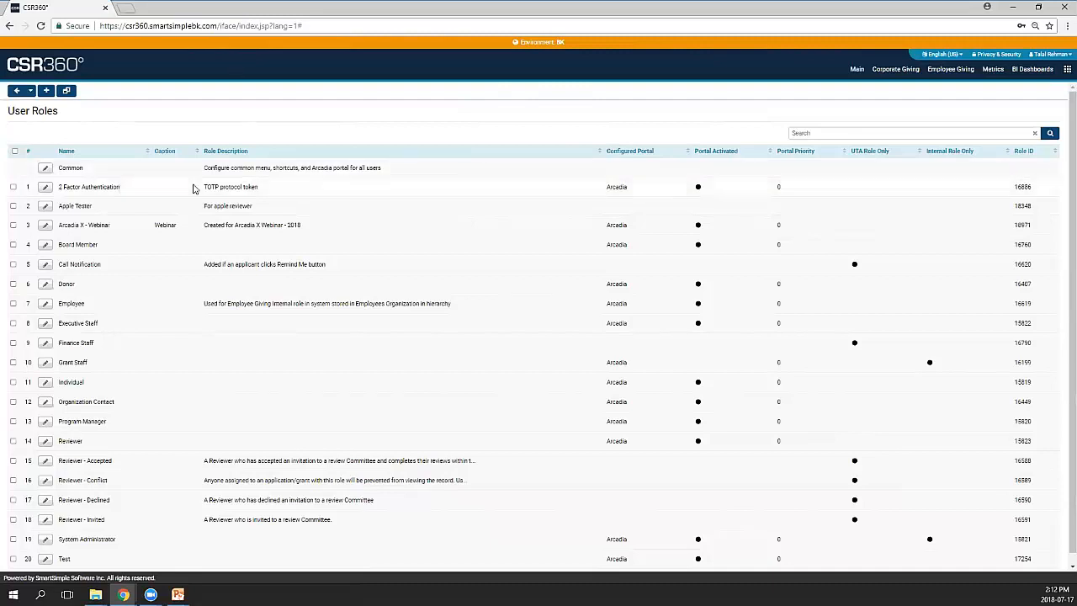
{"action": "key", "text": "ctrl+plus"}
{"action": "key", "text": "ctrl+plus"}
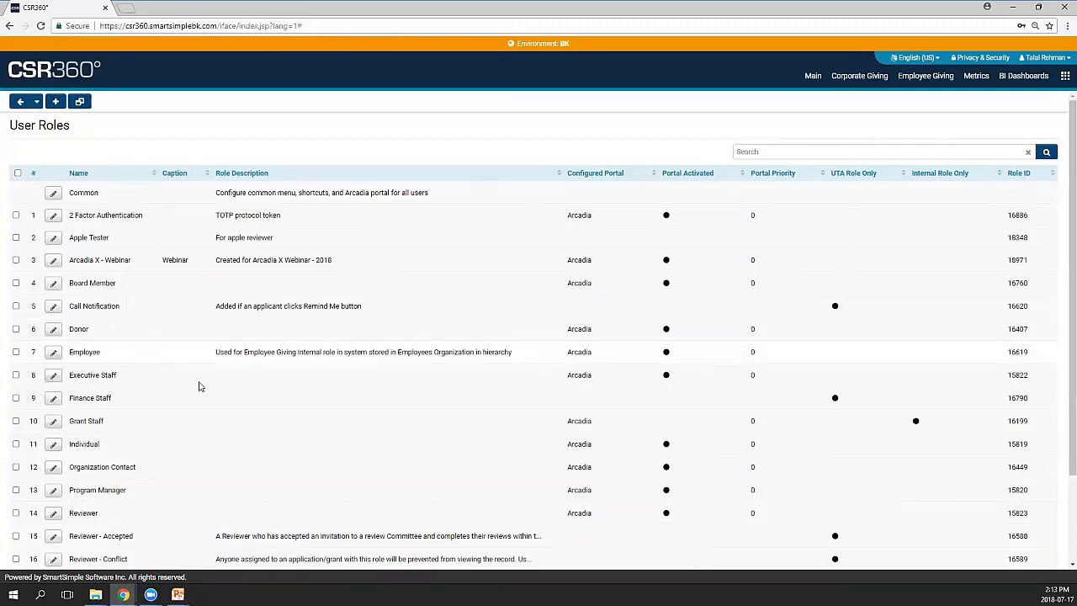
{"action": "scroll", "coordinate": [168, 377], "scroll_direction": "down", "scroll_amount": 2}
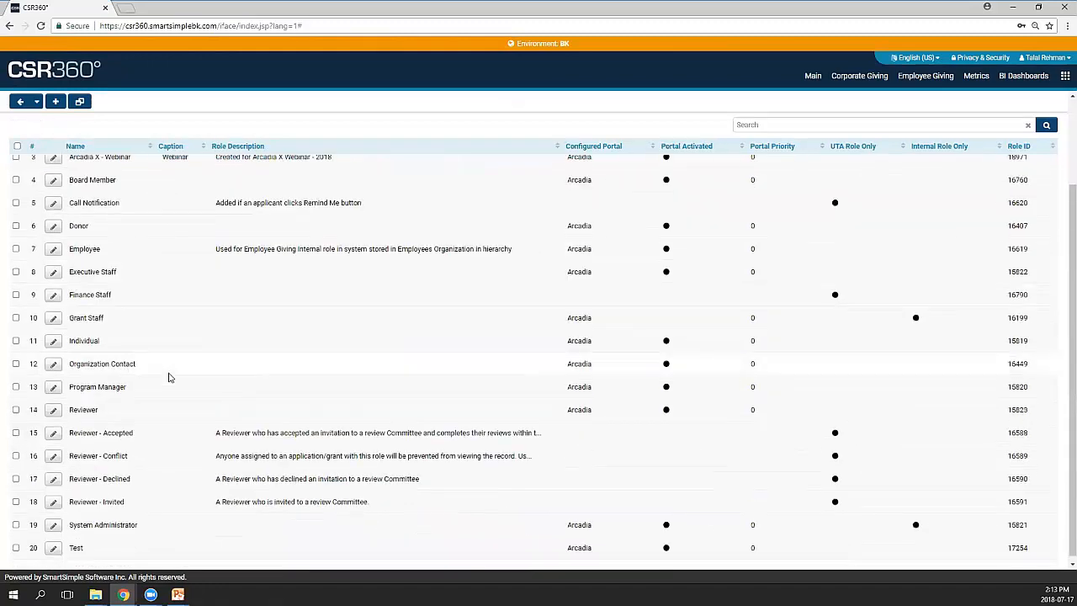
{"action": "right_click", "coordinate": [74, 8]}
Duplicate the User Roles page into a second browser tab
{"action": "left_click", "coordinate": [194, 317]}
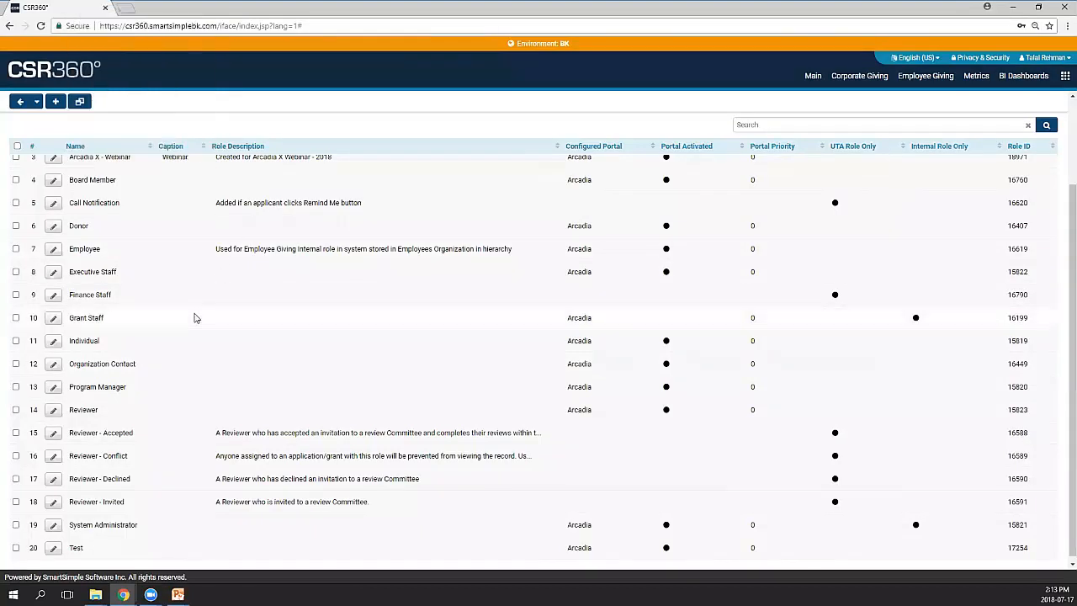
{"action": "left_click_drag", "start_coordinate": [127, 348], "coordinate": [70, 344]}
{"action": "right_click", "coordinate": [79, 10]}
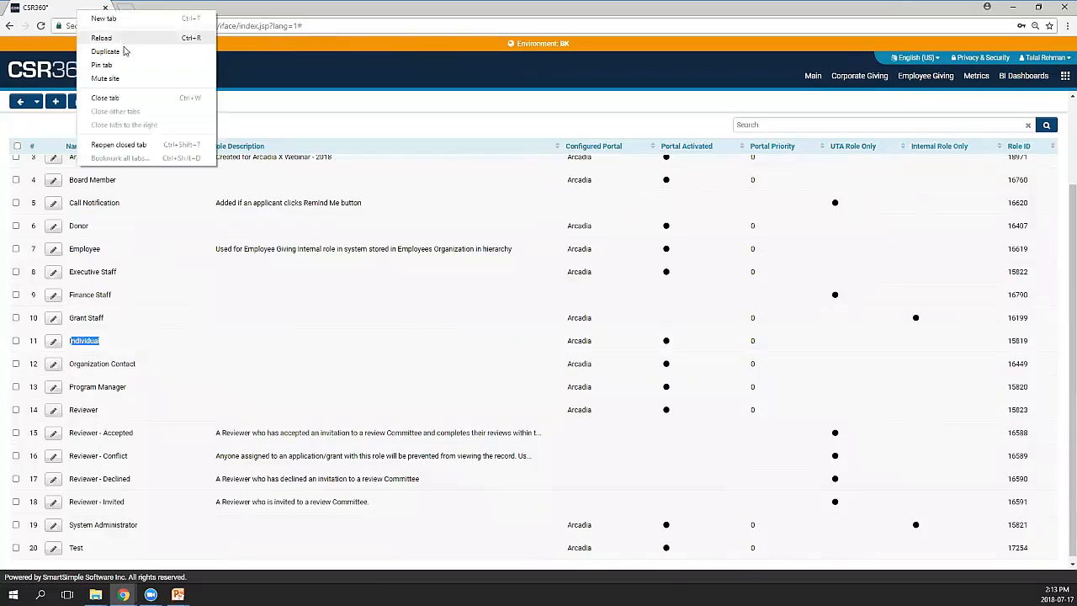
{"action": "left_click", "coordinate": [120, 51]}
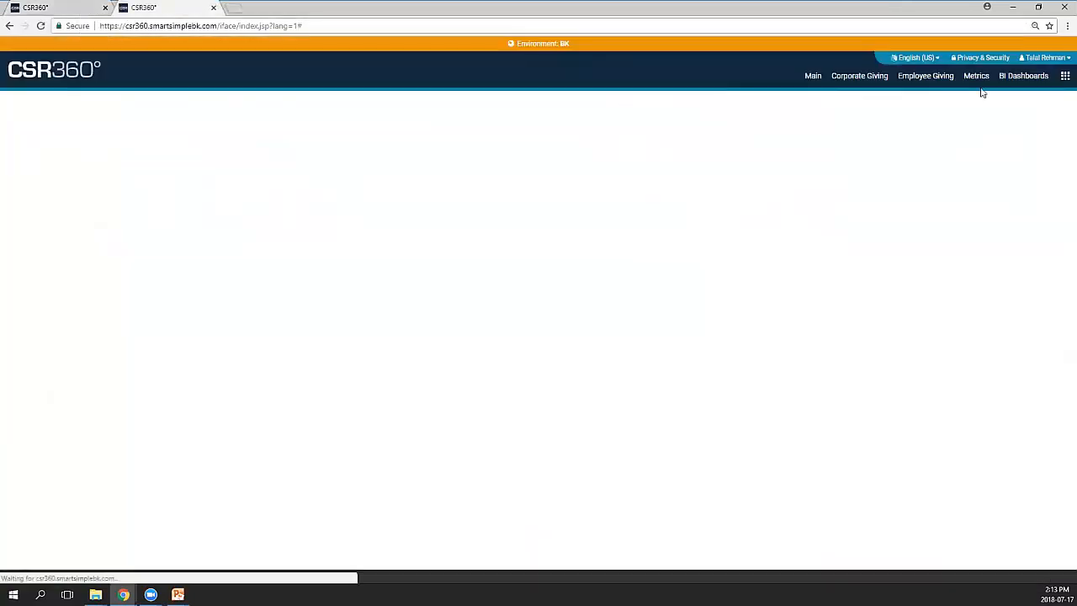
Open the test applicant's contact from People and view its Roles and Access settings
{"action": "left_click", "coordinate": [1065, 76]}
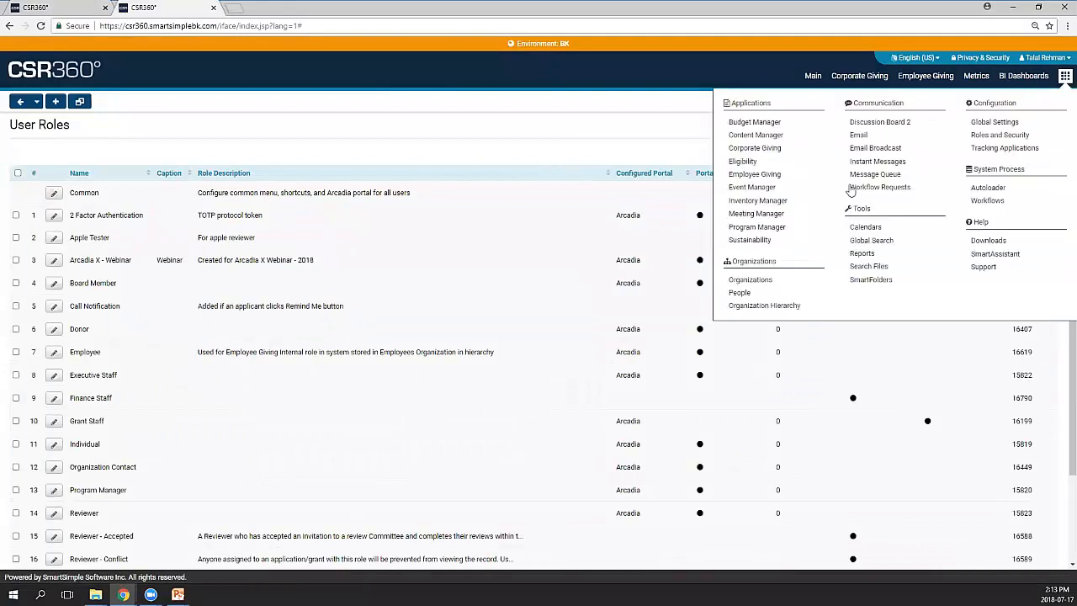
{"action": "left_click", "coordinate": [774, 295]}
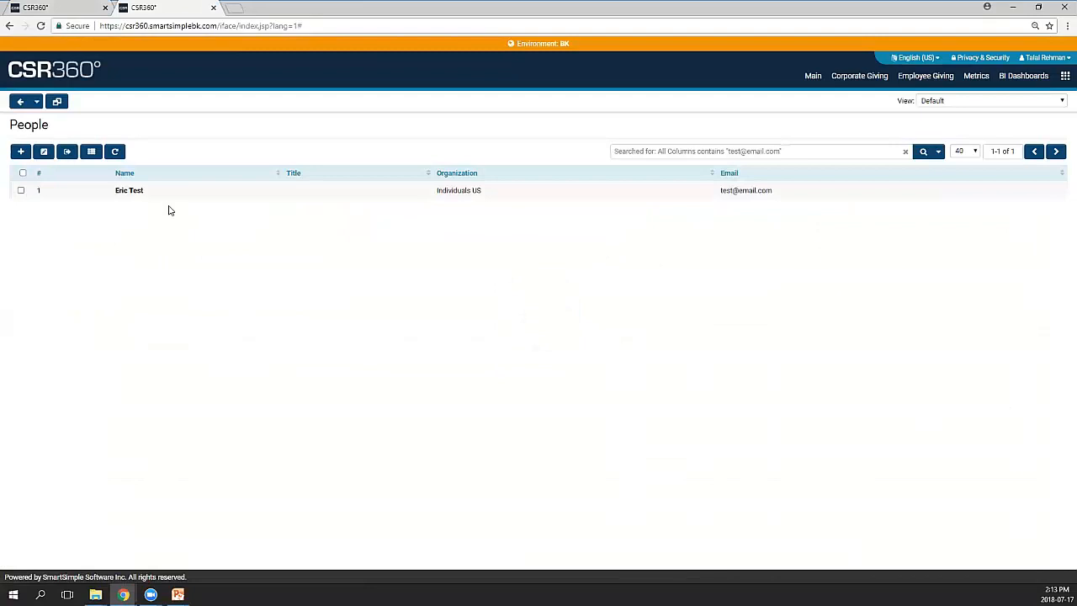
{"action": "left_click", "coordinate": [171, 199]}
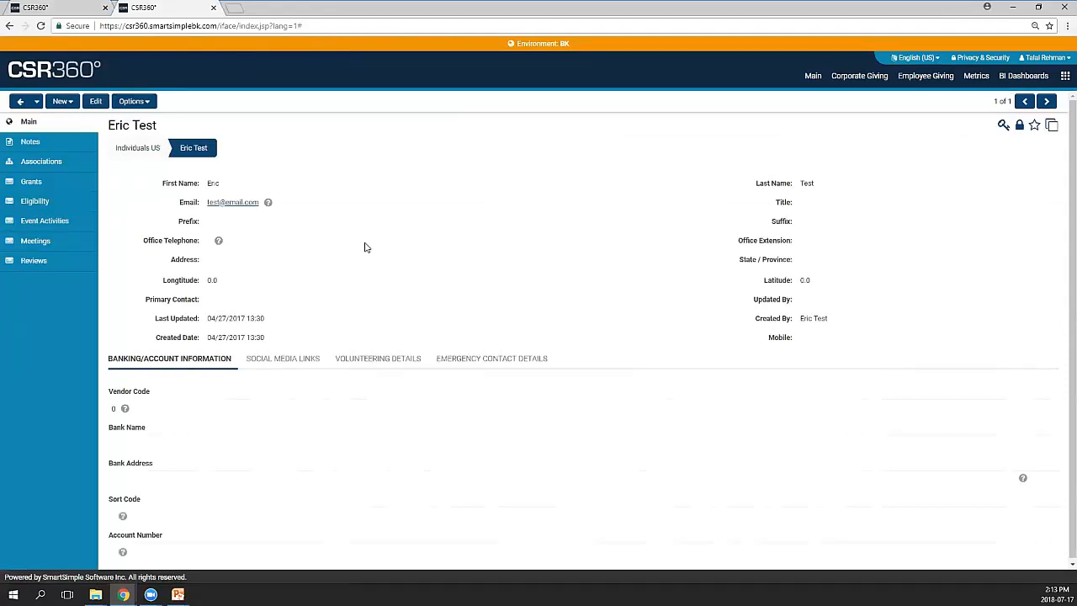
{"action": "key", "text": "ctrl+plus"}
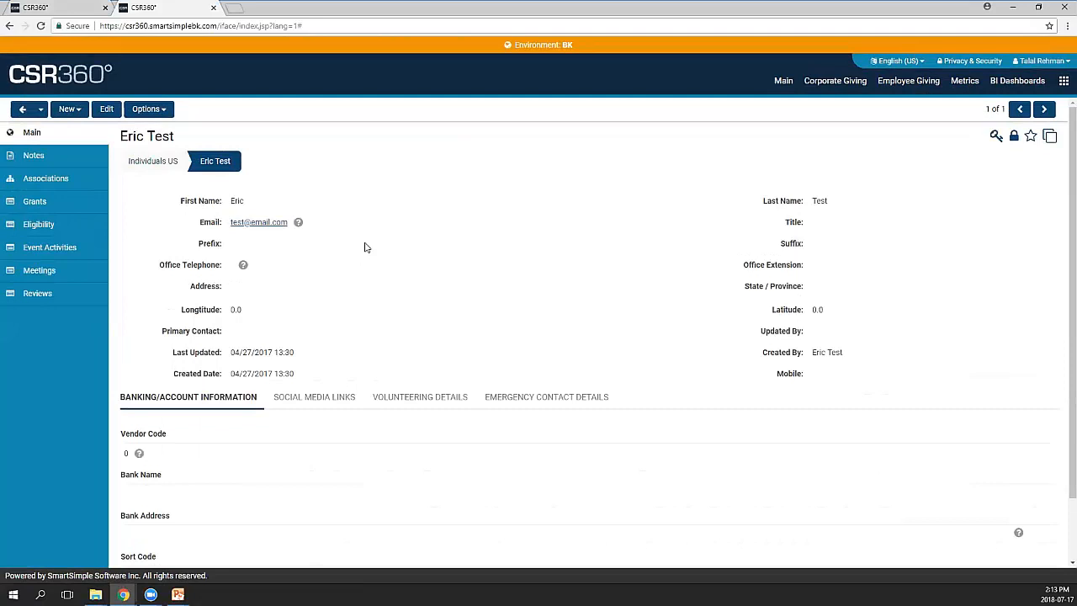
{"action": "key", "text": "ctrl+plus"}
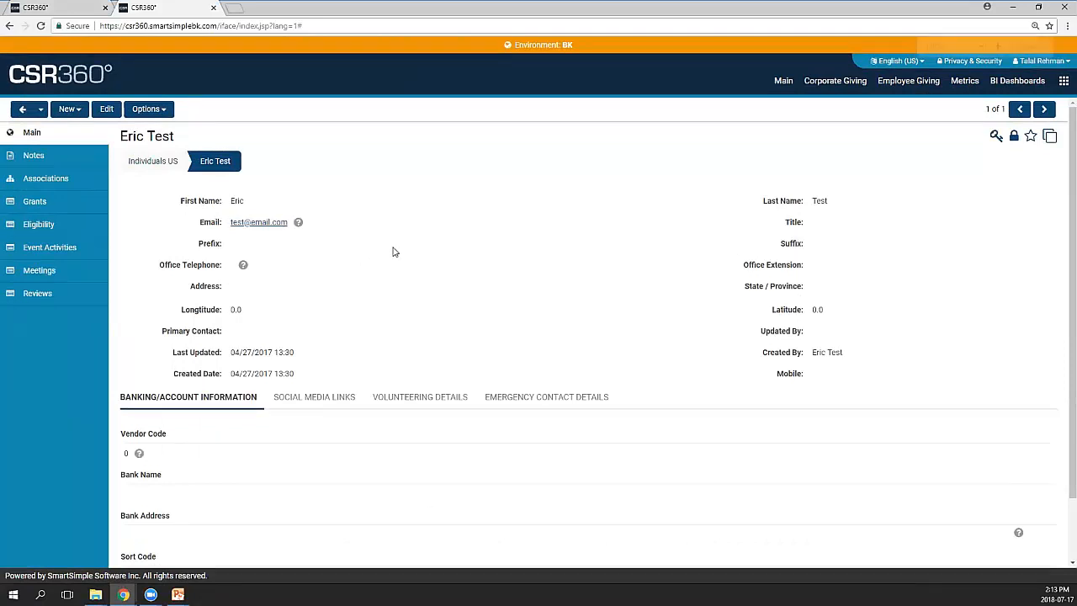
{"action": "left_click", "coordinate": [168, 117]}
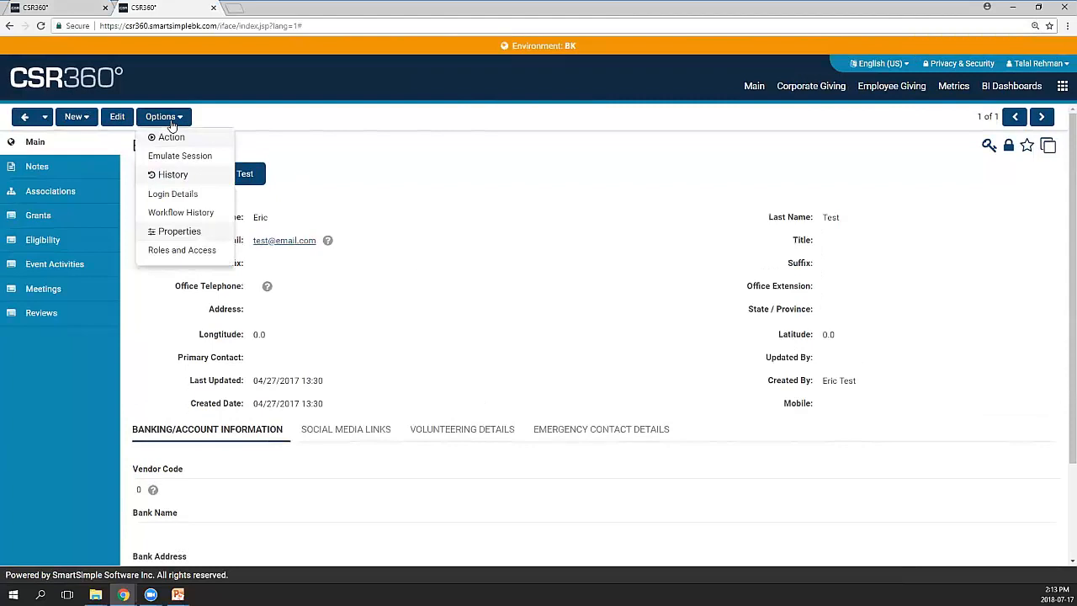
{"action": "left_click", "coordinate": [198, 251]}
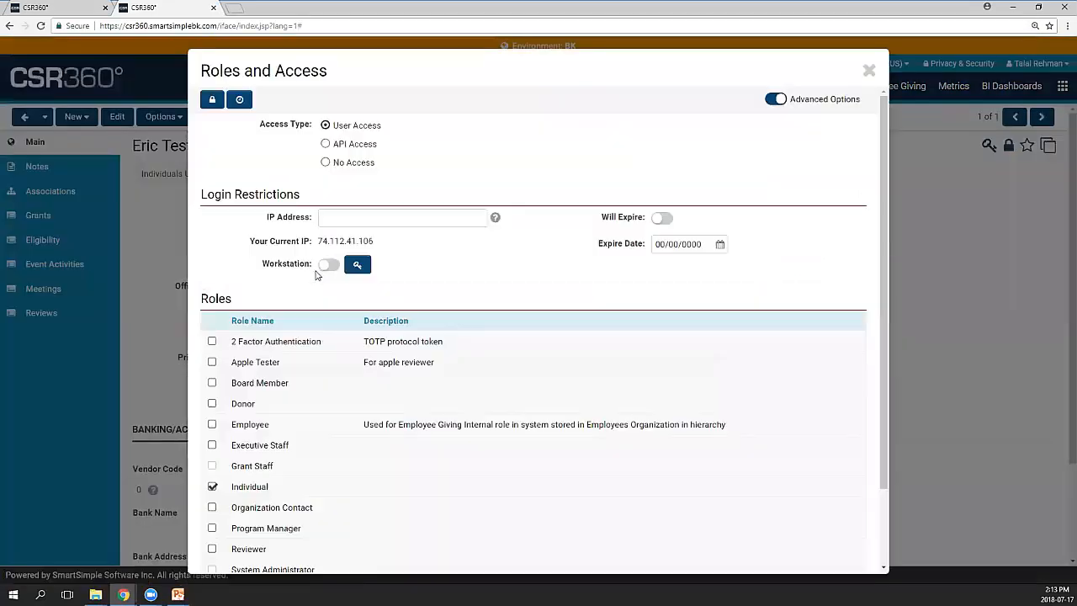
Check that only the Individual role is ticked under User Access, then close the dialog
{"action": "scroll", "coordinate": [414, 330], "scroll_direction": "down", "scroll_amount": 2}
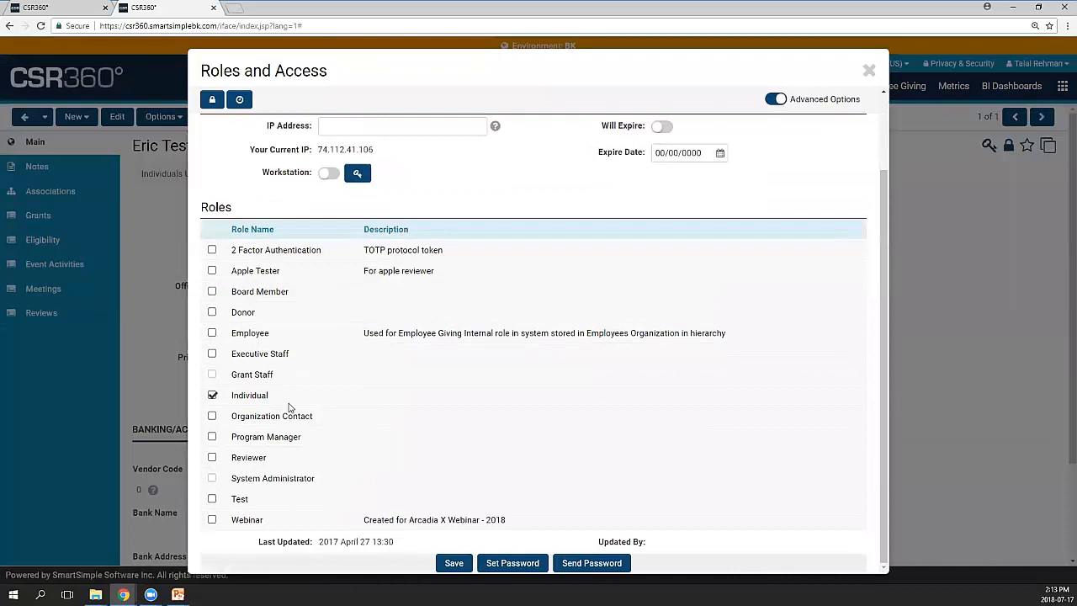
{"action": "left_click_drag", "start_coordinate": [271, 399], "coordinate": [234, 398]}
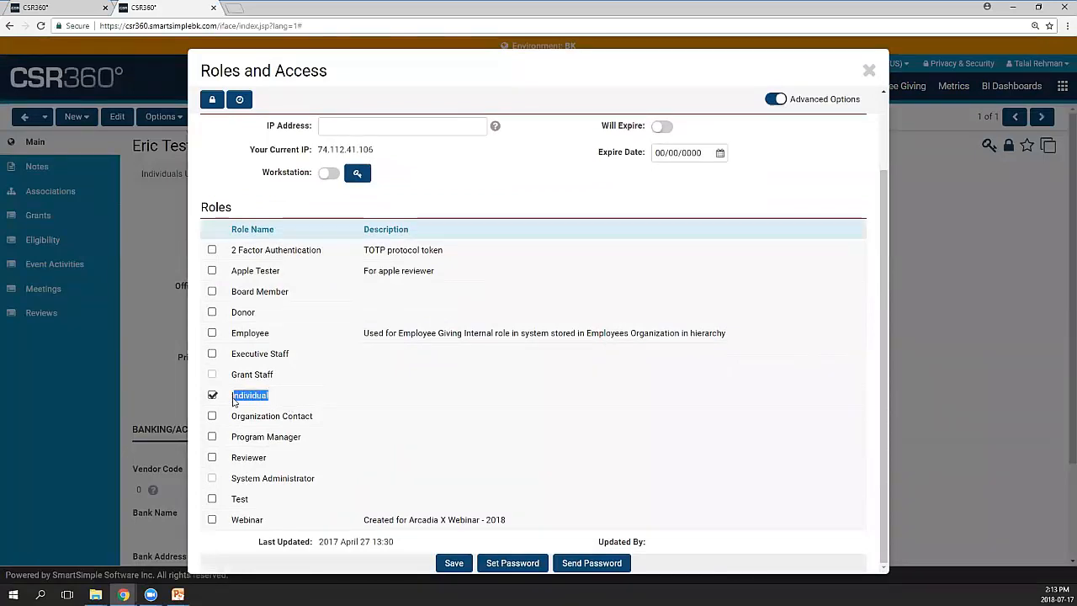
{"action": "left_click", "coordinate": [518, 196]}
{"action": "scroll", "coordinate": [528, 301], "scroll_direction": "up", "scroll_amount": 2}
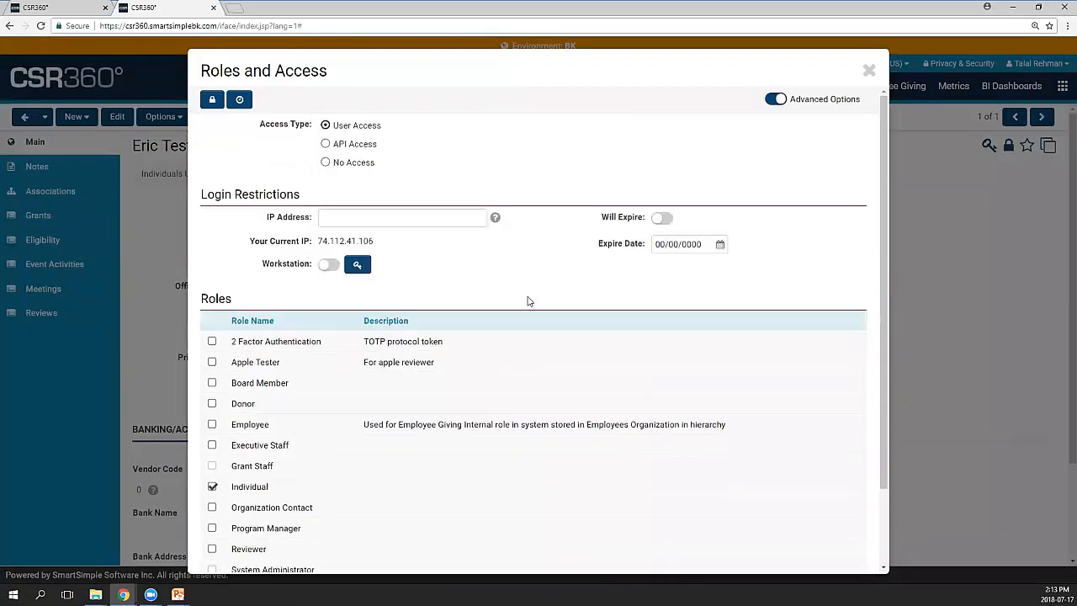
{"action": "left_click", "coordinate": [870, 71]}
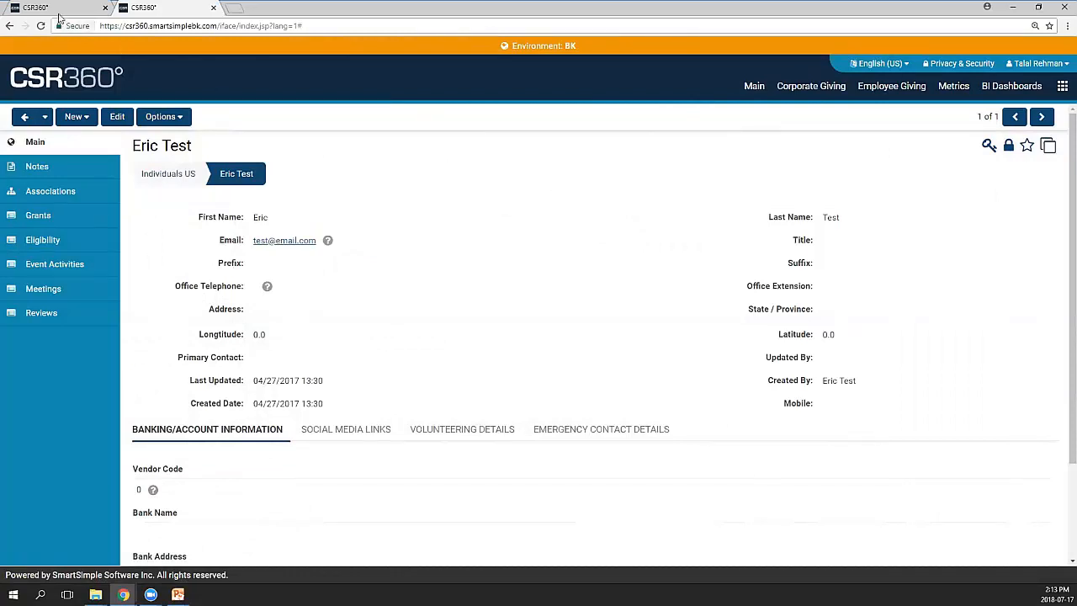
Back on the User Roles tab, edit the Individual role and open its Portal settings
{"action": "left_click", "coordinate": [56, 10]}
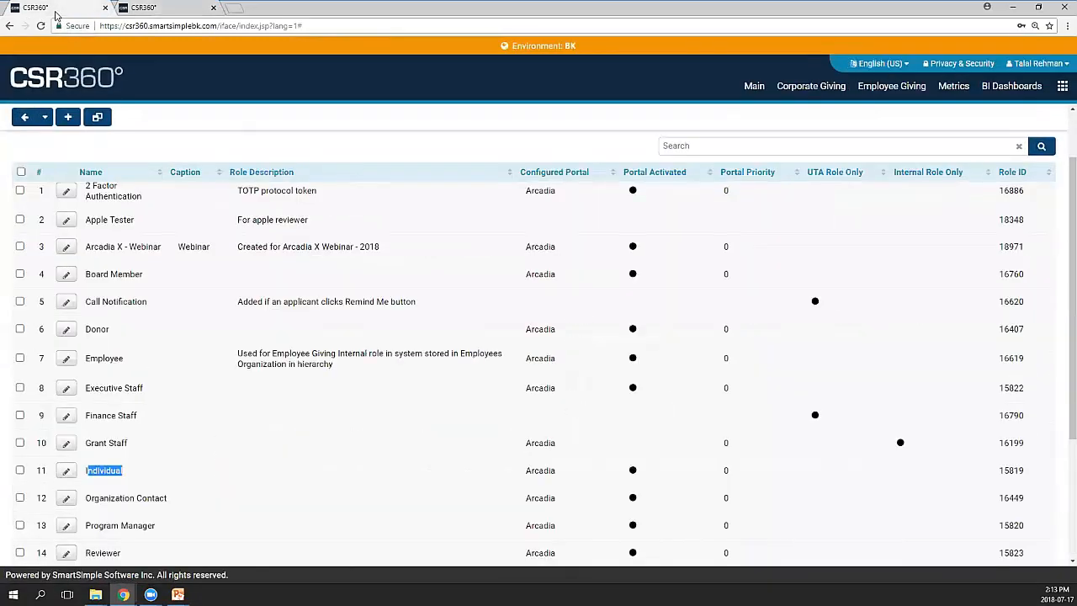
{"action": "left_click", "coordinate": [200, 430]}
{"action": "scroll", "coordinate": [129, 482], "scroll_direction": "down", "scroll_amount": 1}
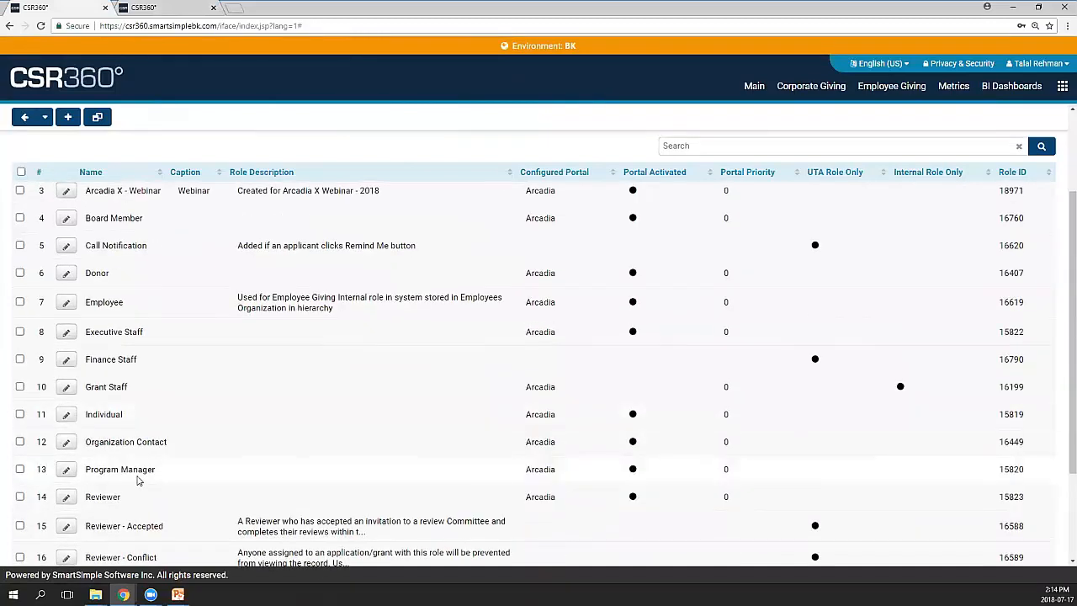
{"action": "left_click", "coordinate": [66, 415]}
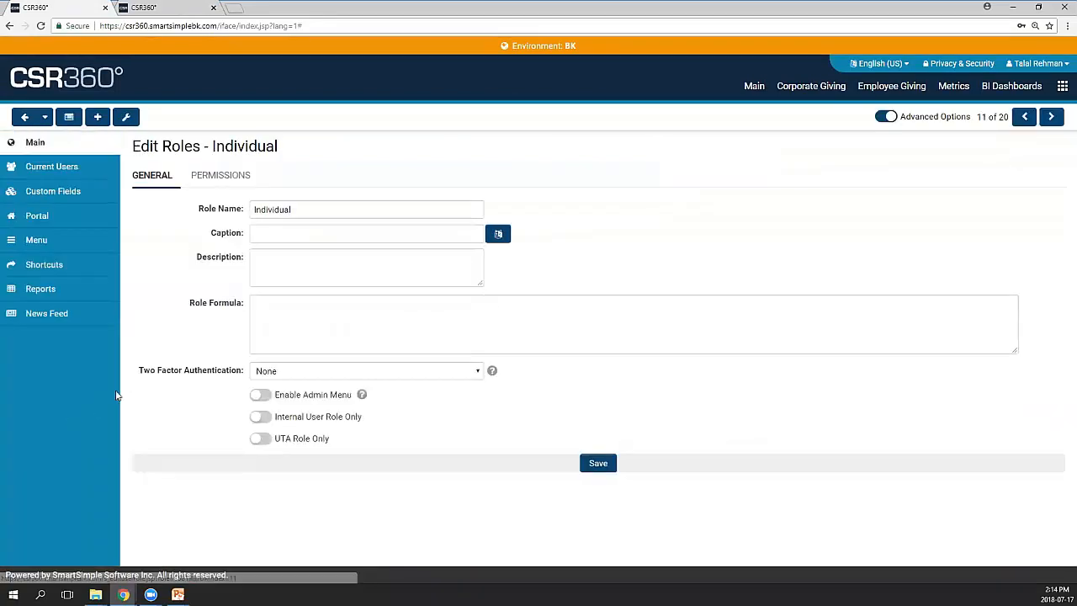
{"action": "left_click", "coordinate": [48, 225]}
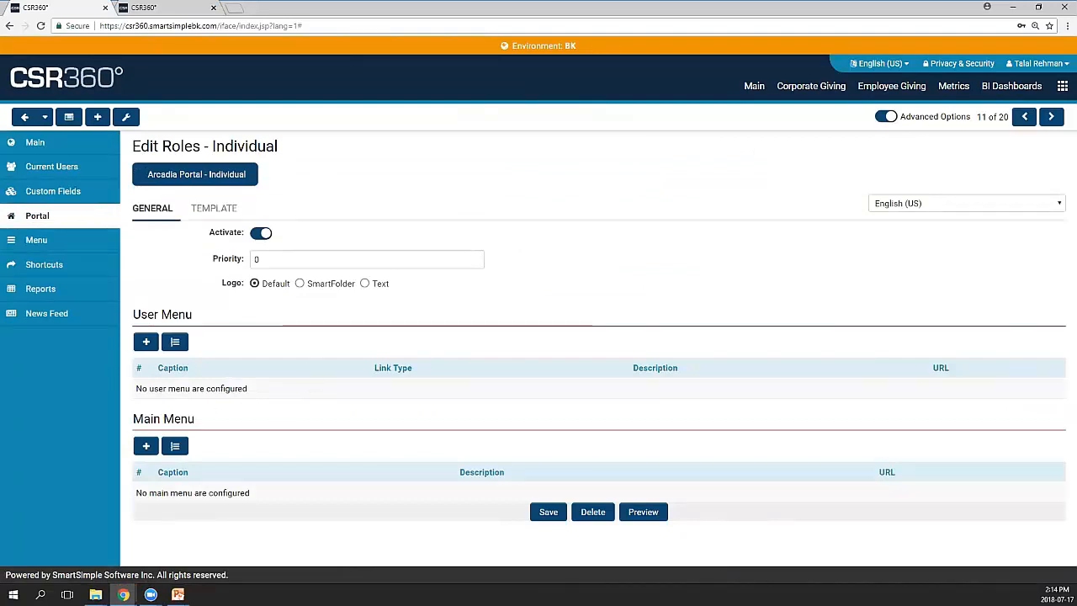
Bring up the applicant portal, scroll its dashboard, then minimize it to reveal the Individual role page
{"action": "mouse_move", "coordinate": [124, 594]}
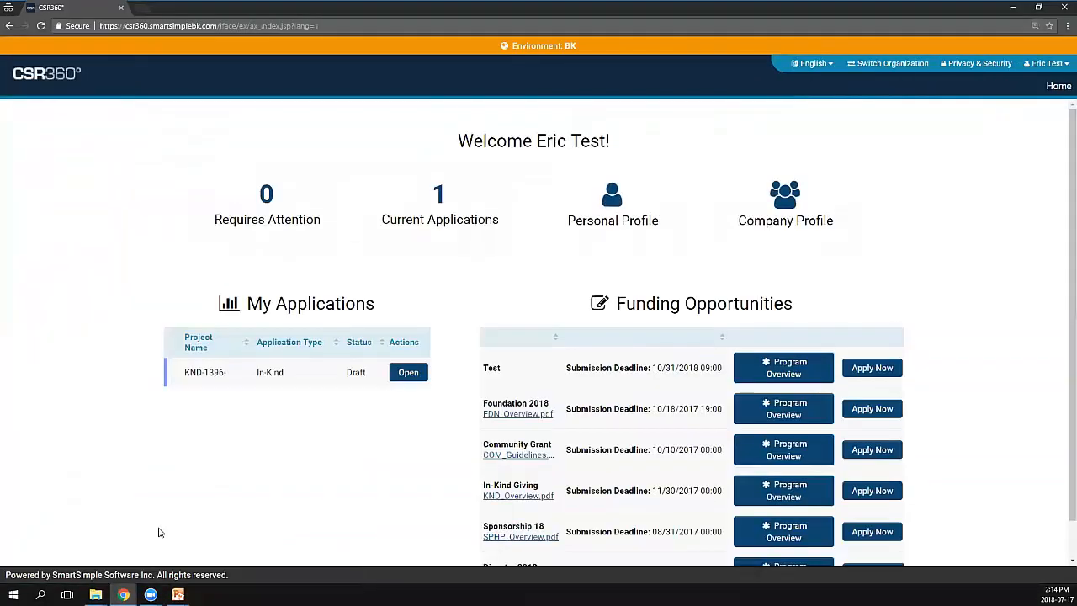
{"action": "left_click", "coordinate": [177, 516]}
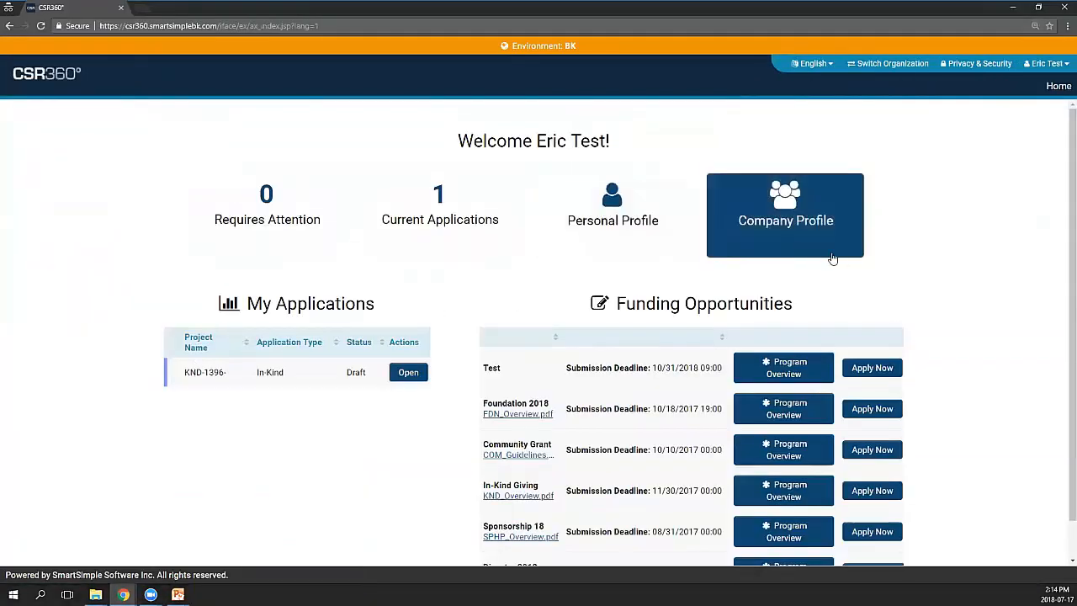
{"action": "scroll", "coordinate": [399, 345], "scroll_direction": "down", "scroll_amount": 1}
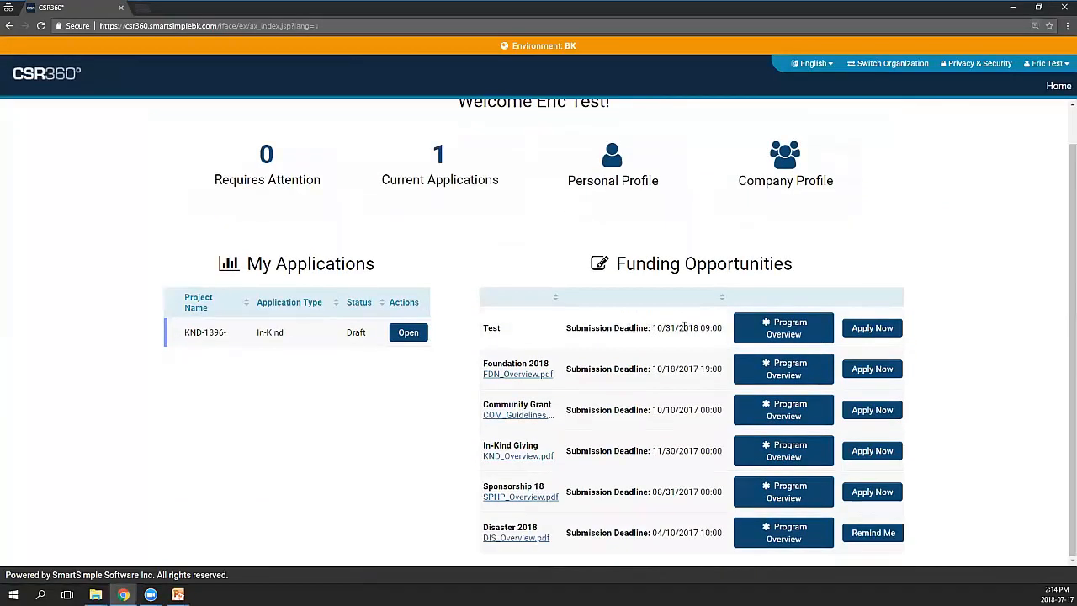
{"action": "left_click", "coordinate": [1013, 14]}
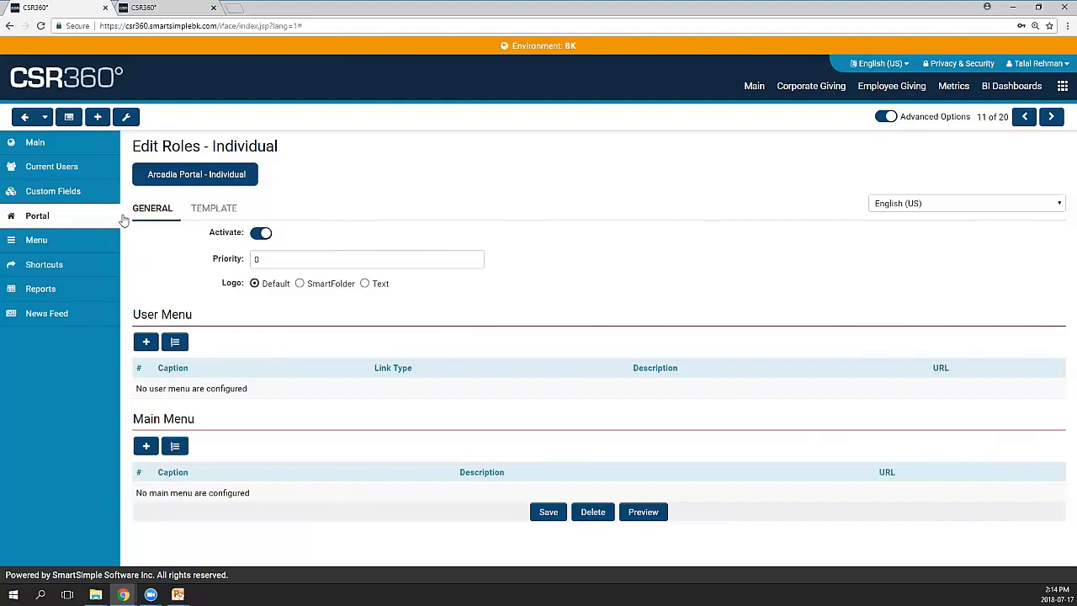
Edit the Common portal from User Roles and review its seven User Menu and five Main Menu items
{"action": "left_click", "coordinate": [74, 123]}
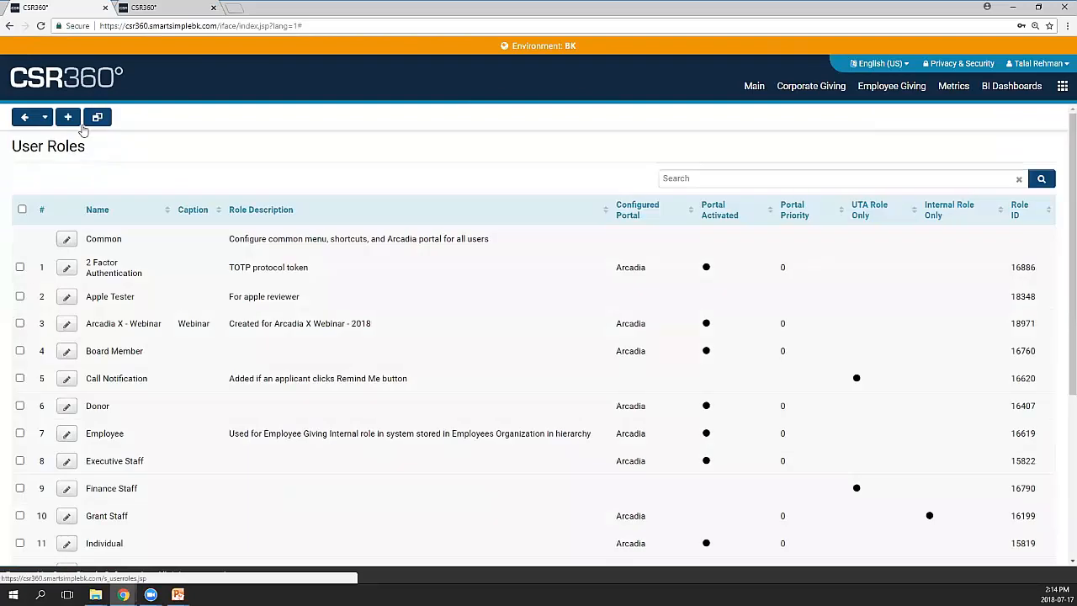
{"action": "left_click", "coordinate": [68, 239]}
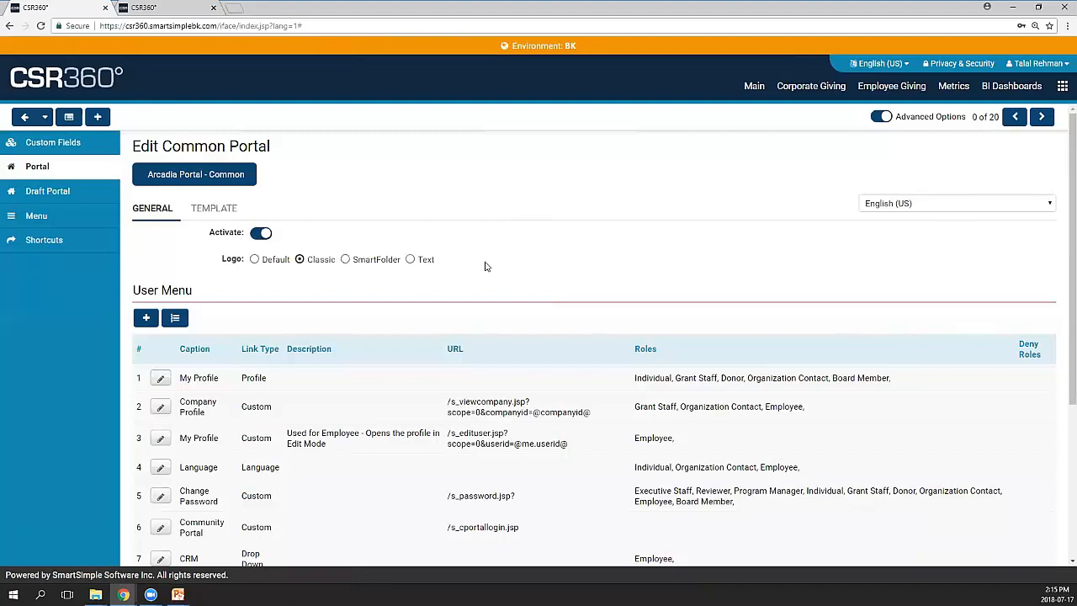
{"action": "scroll", "coordinate": [486, 266], "scroll_direction": "down", "scroll_amount": 1}
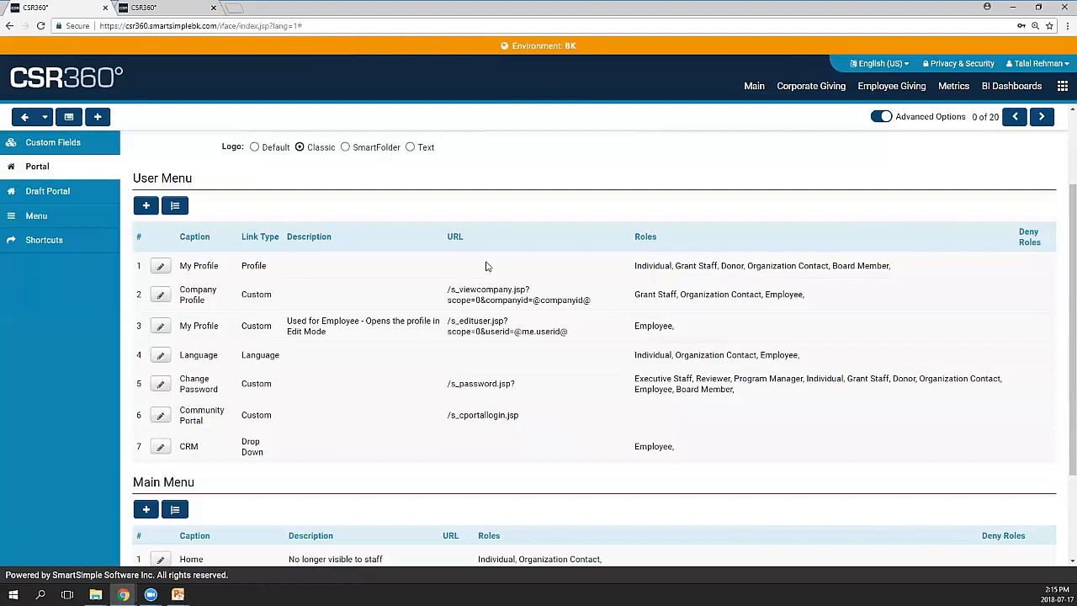
{"action": "scroll", "coordinate": [486, 266], "scroll_direction": "down", "scroll_amount": 1}
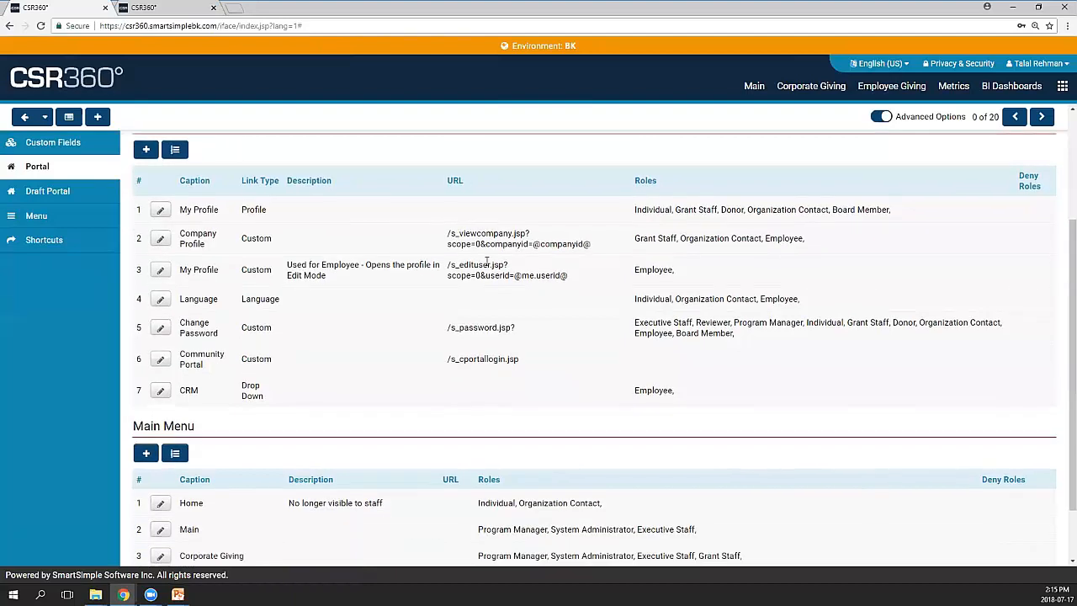
{"action": "scroll", "coordinate": [485, 266], "scroll_direction": "down", "scroll_amount": 1}
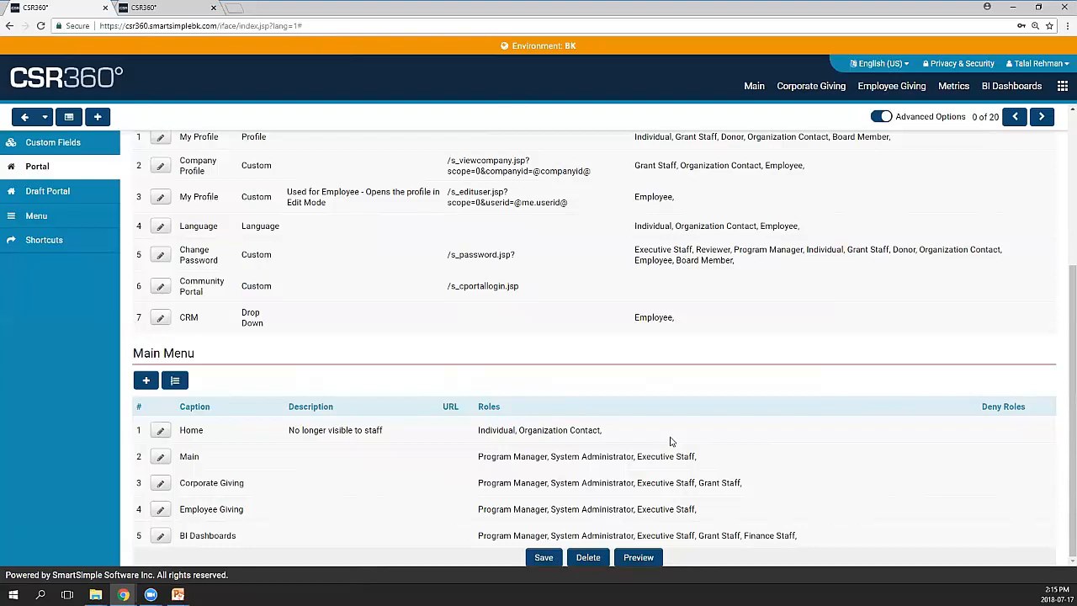
{"action": "scroll", "coordinate": [442, 432], "scroll_direction": "up", "scroll_amount": 2}
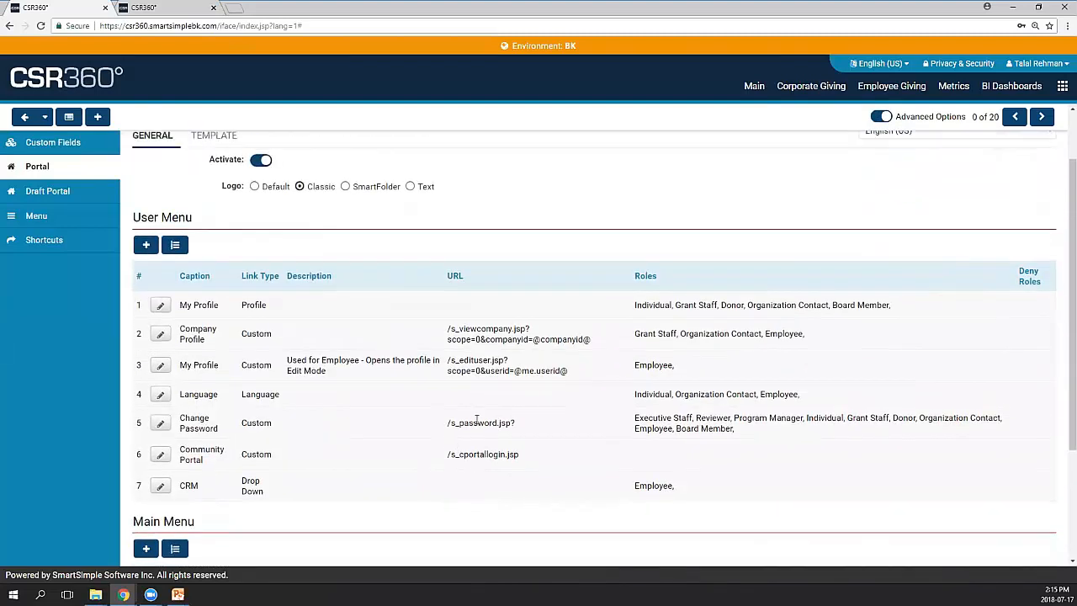
{"action": "scroll", "coordinate": [480, 414], "scroll_direction": "up", "scroll_amount": 1}
{"action": "scroll", "coordinate": [512, 293], "scroll_direction": "up", "scroll_amount": 1}
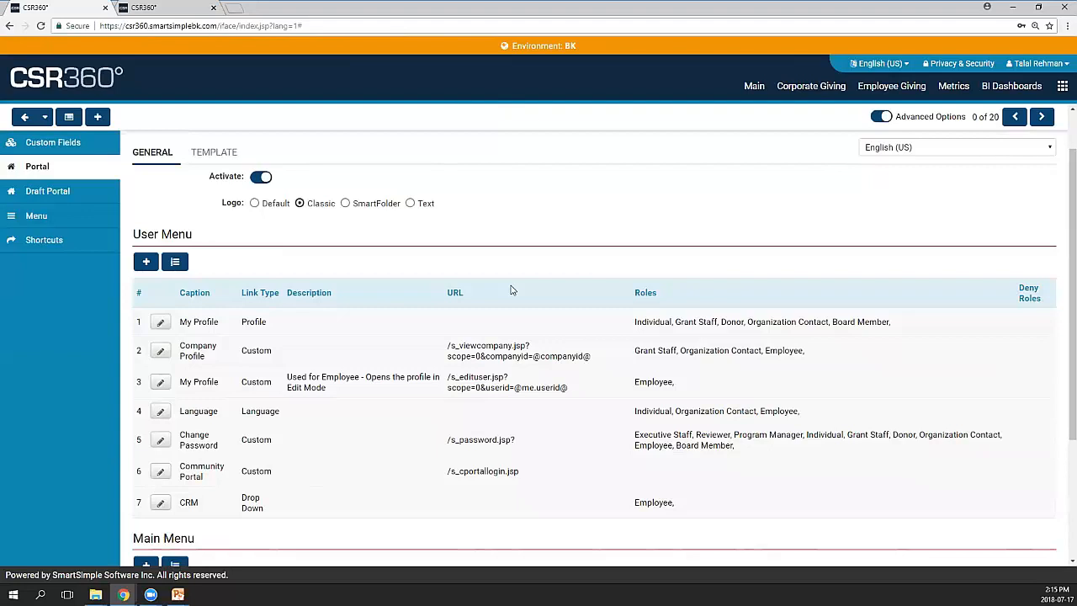
{"action": "scroll", "coordinate": [512, 290], "scroll_direction": "down", "scroll_amount": 1}
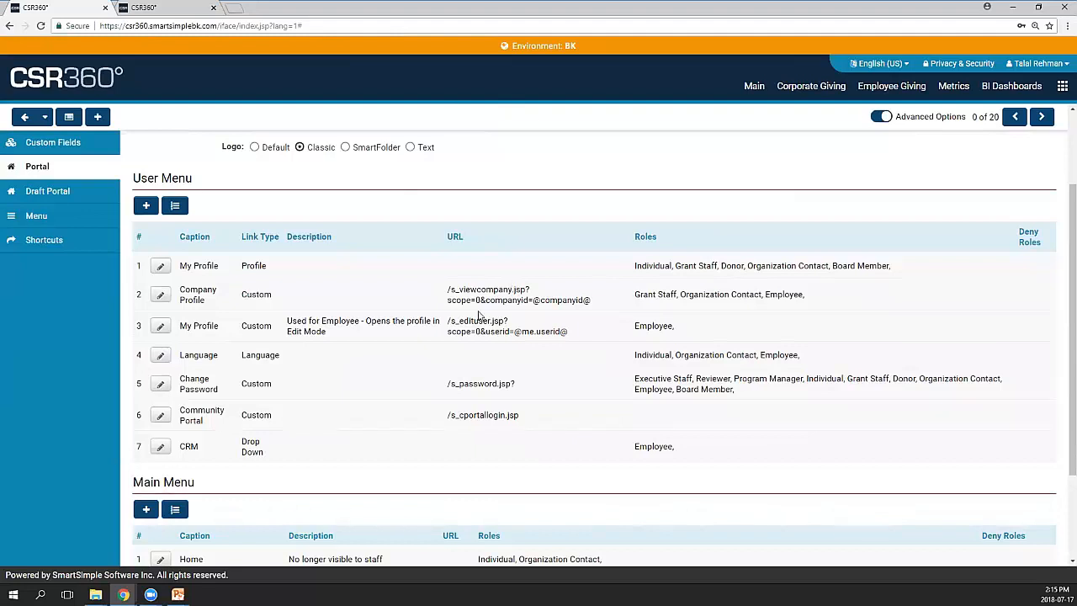
{"action": "scroll", "coordinate": [316, 419], "scroll_direction": "down", "scroll_amount": 1}
{"action": "scroll", "coordinate": [396, 412], "scroll_direction": "down", "scroll_amount": 2}
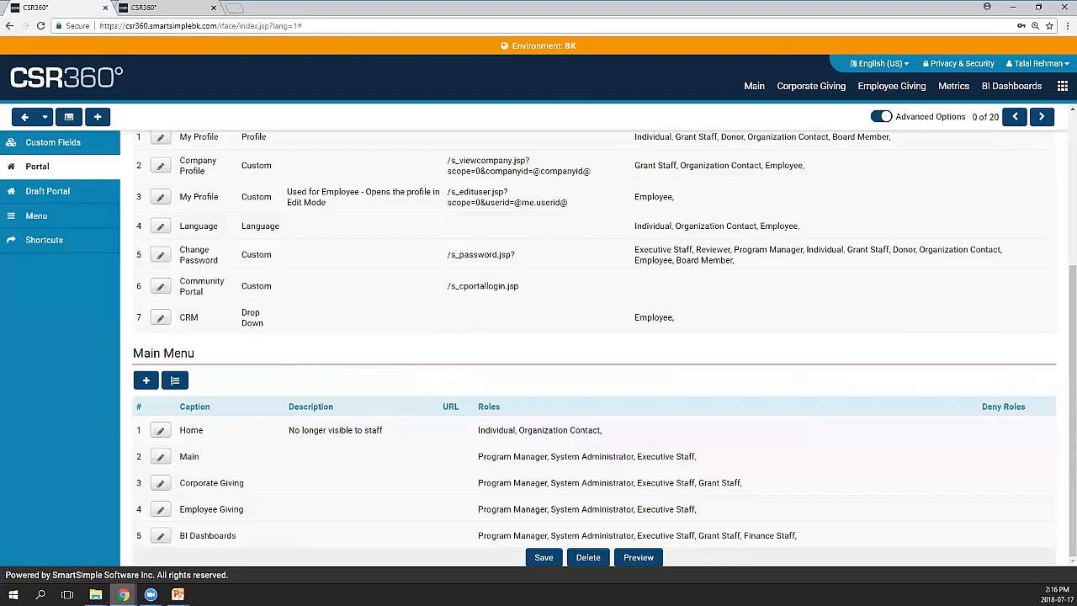
Show the applicant dashboard scrolled to the top, then minimize it to return to the Common portal page
{"action": "mouse_move", "coordinate": [123, 594]}
{"action": "left_click", "coordinate": [175, 555]}
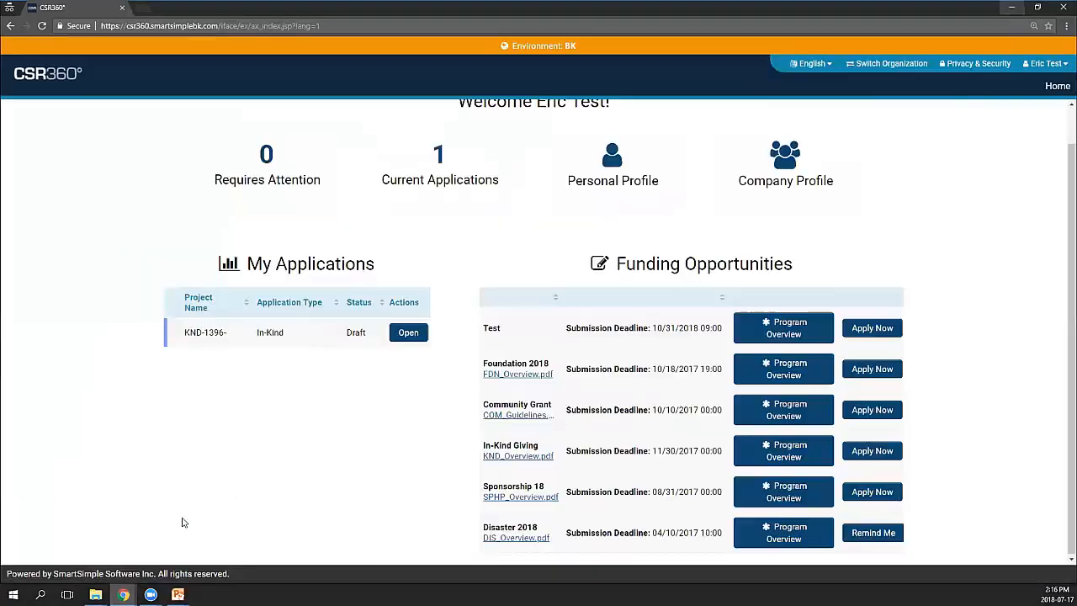
{"action": "scroll", "coordinate": [232, 475], "scroll_direction": "up", "scroll_amount": 1}
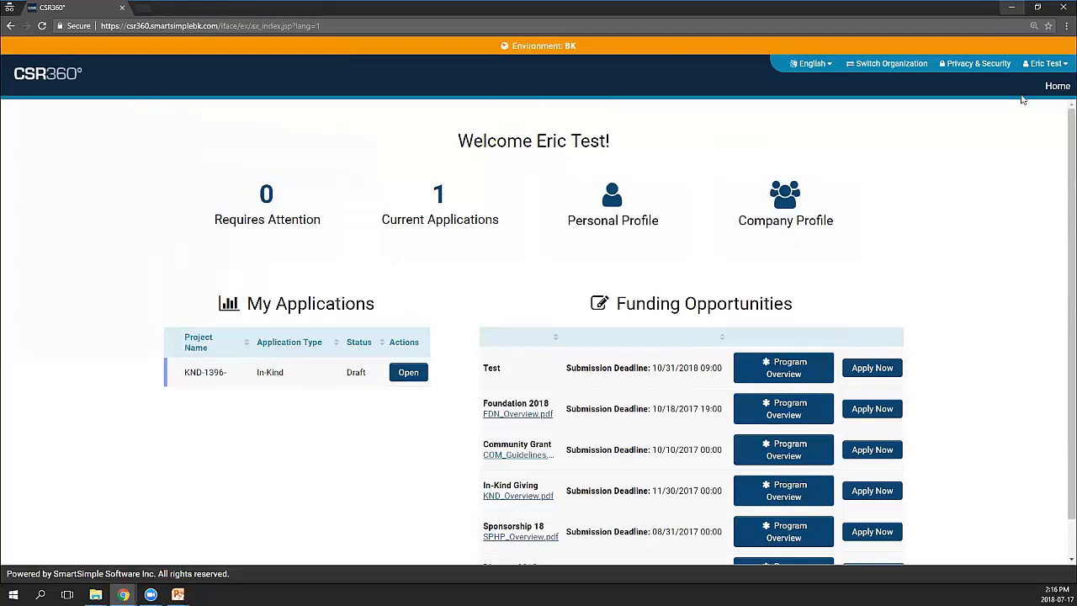
{"action": "left_click", "coordinate": [1012, 7]}
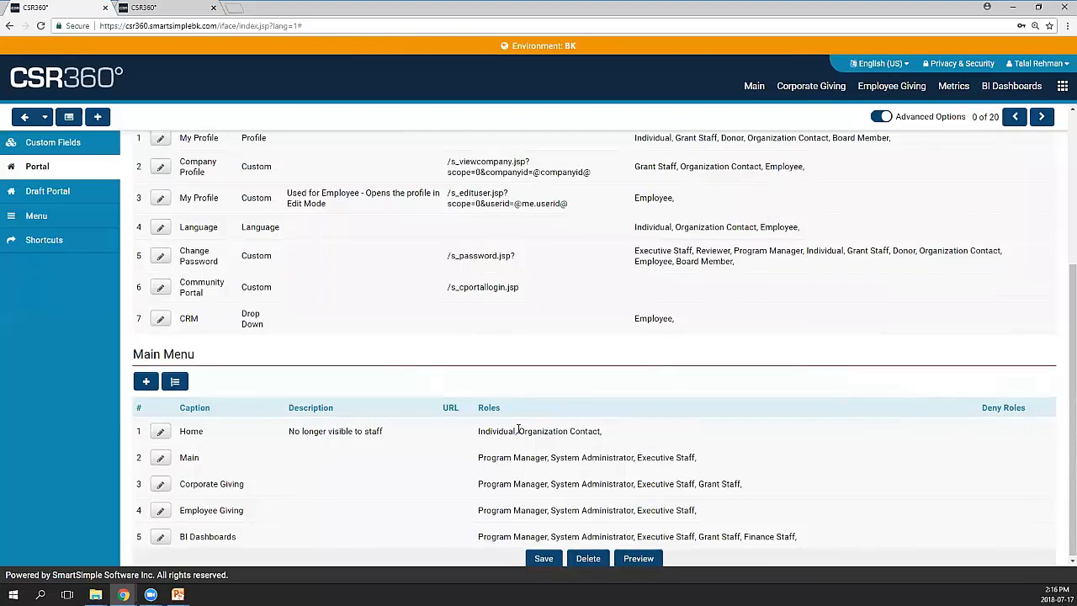
Confirm on the test applicant's Roles and Access page that the Individual role is ticked
{"action": "scroll", "coordinate": [519, 430], "scroll_direction": "up", "scroll_amount": 1}
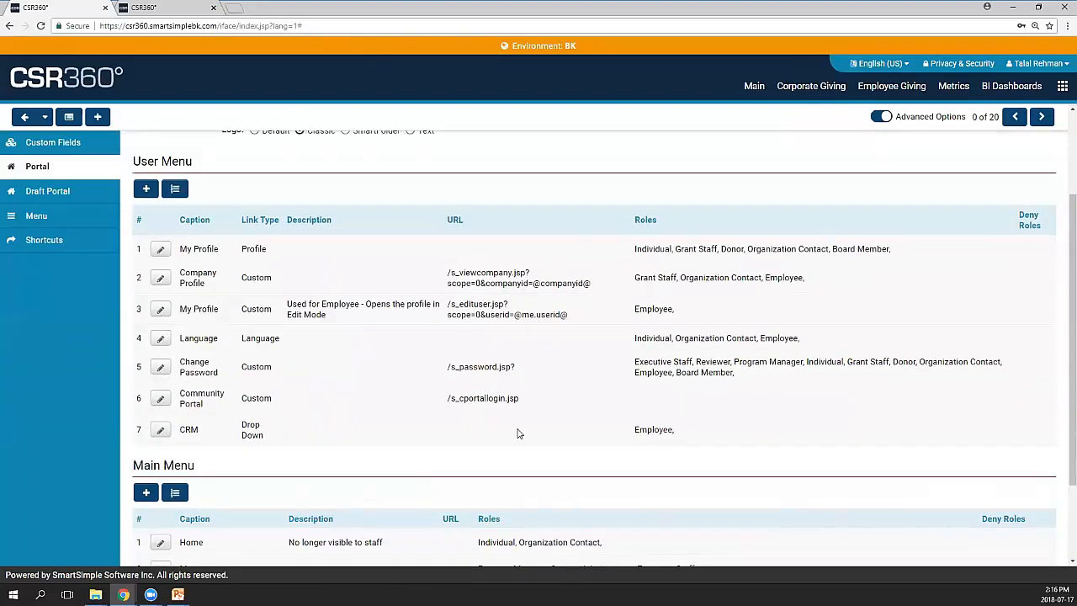
{"action": "scroll", "coordinate": [525, 432], "scroll_direction": "down", "scroll_amount": 1}
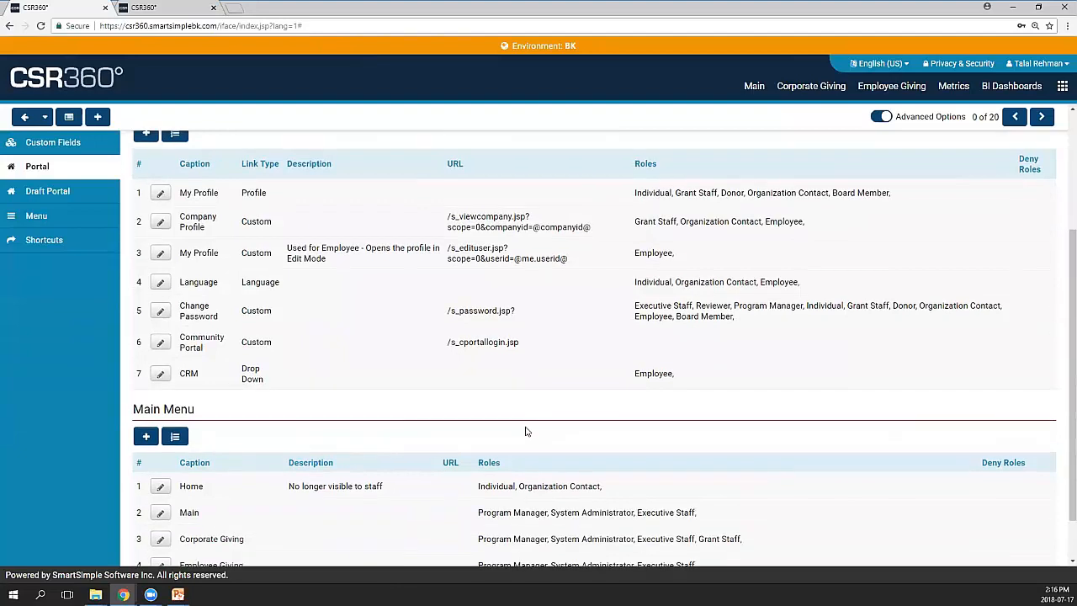
{"action": "scroll", "coordinate": [525, 432], "scroll_direction": "down", "scroll_amount": 1}
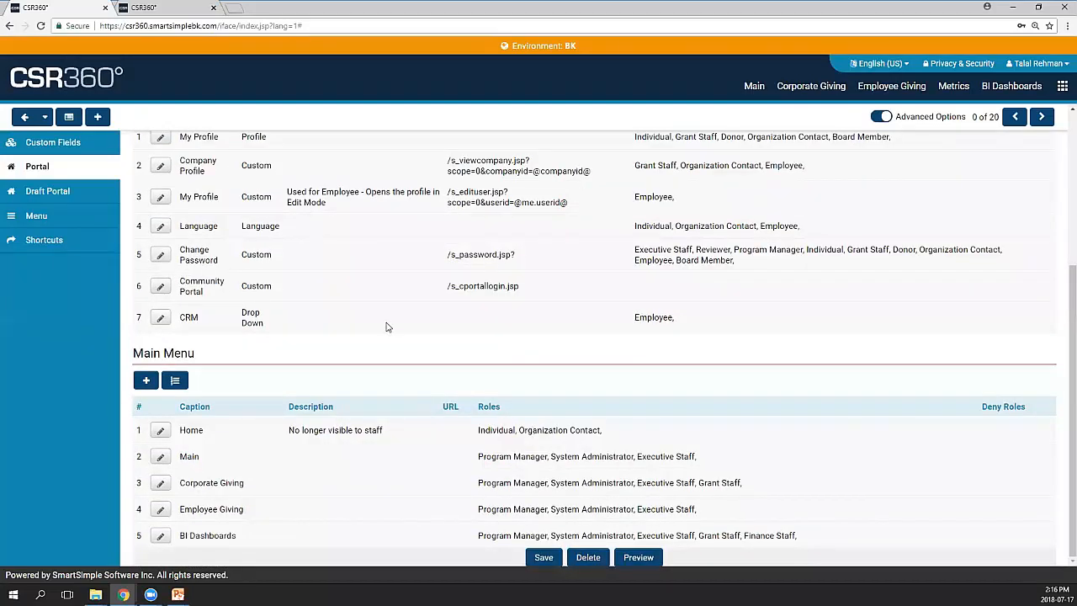
{"action": "left_click", "coordinate": [179, 10]}
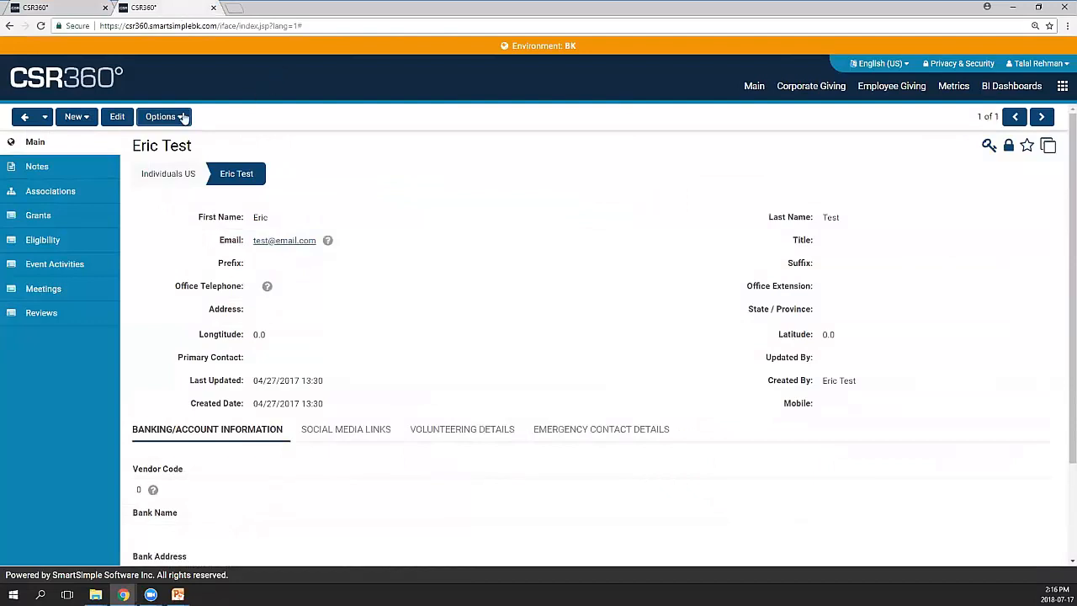
{"action": "left_click", "coordinate": [181, 116]}
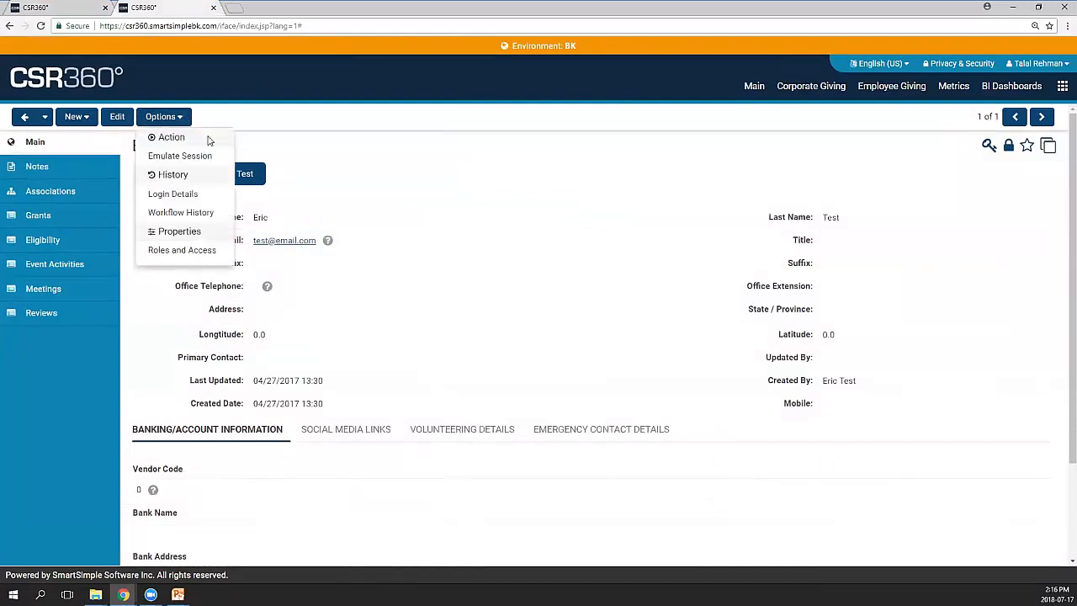
{"action": "left_click", "coordinate": [199, 251]}
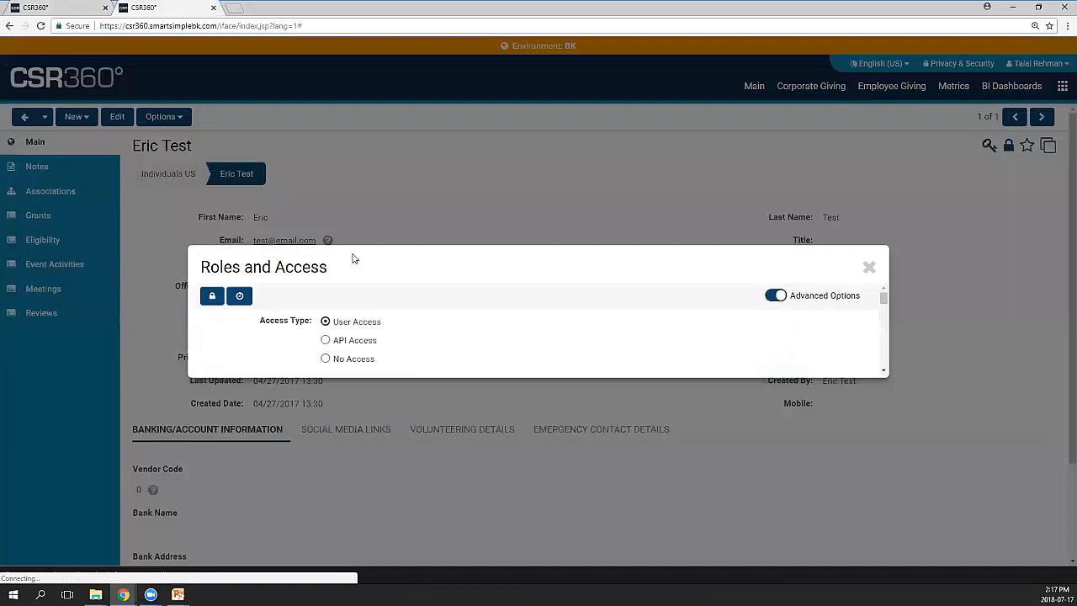
{"action": "scroll", "coordinate": [286, 444], "scroll_direction": "down", "scroll_amount": 1}
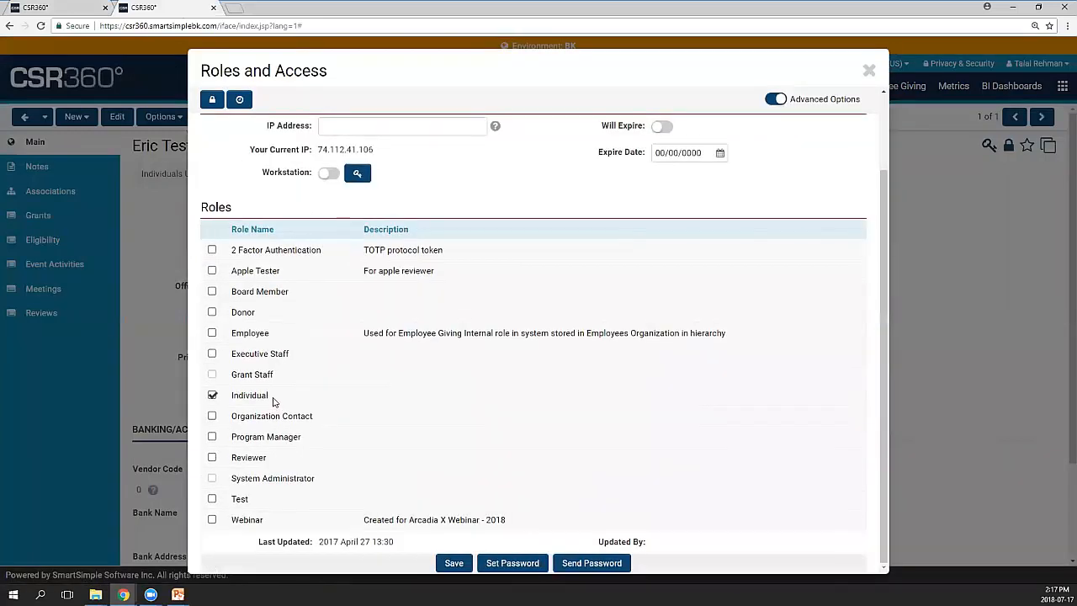
{"action": "left_click_drag", "start_coordinate": [270, 396], "coordinate": [231, 394]}
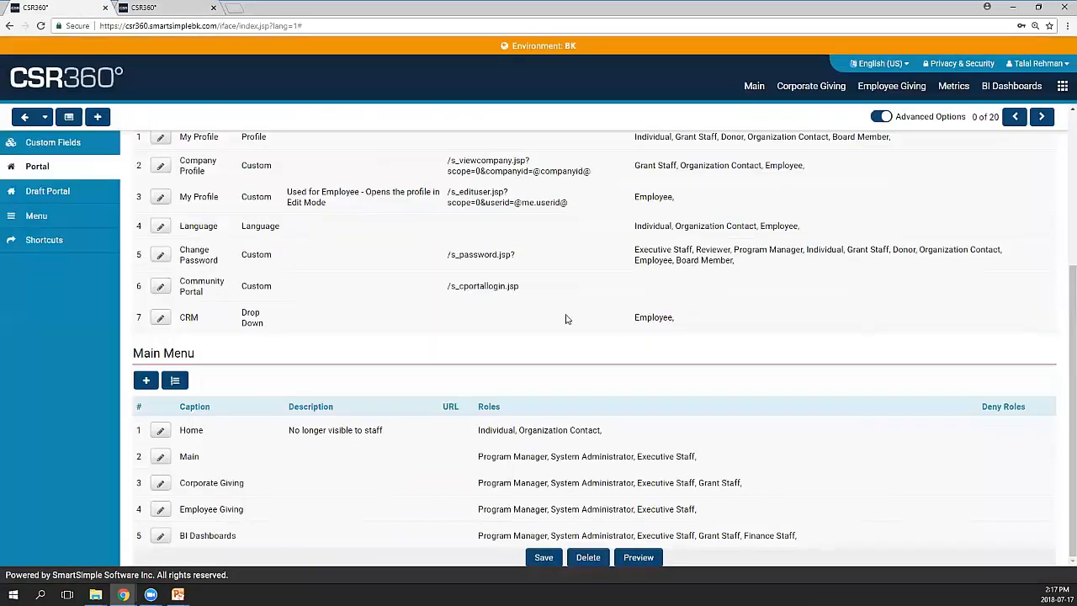
{"action": "scroll", "coordinate": [617, 340], "scroll_direction": "up", "scroll_amount": 3}
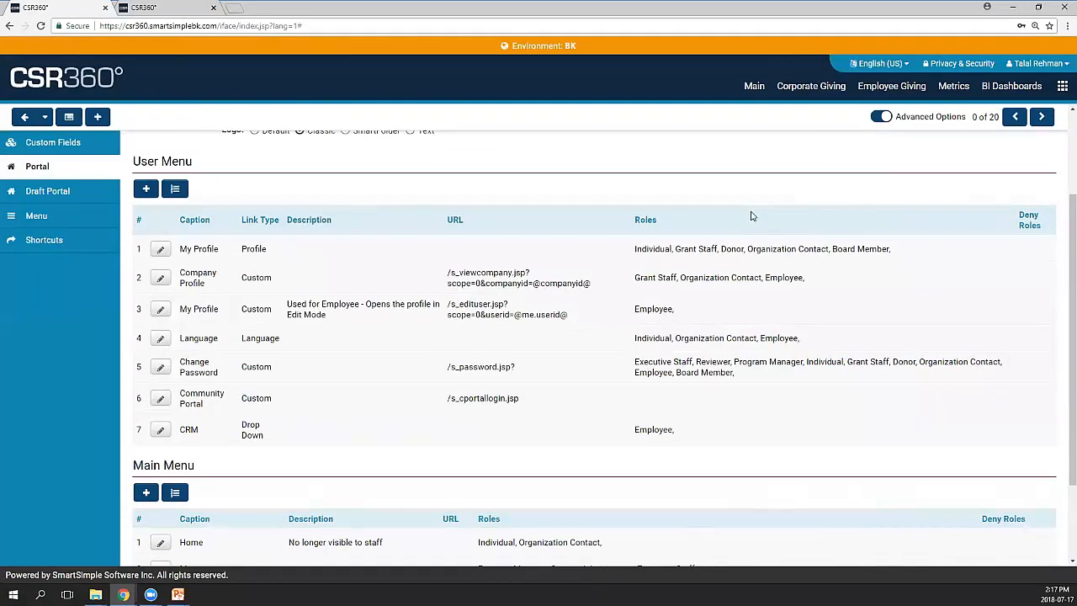
Search the page for 'Individual' and mark it in the My Profile entry's roles
{"action": "key", "text": "ctrl+f"}
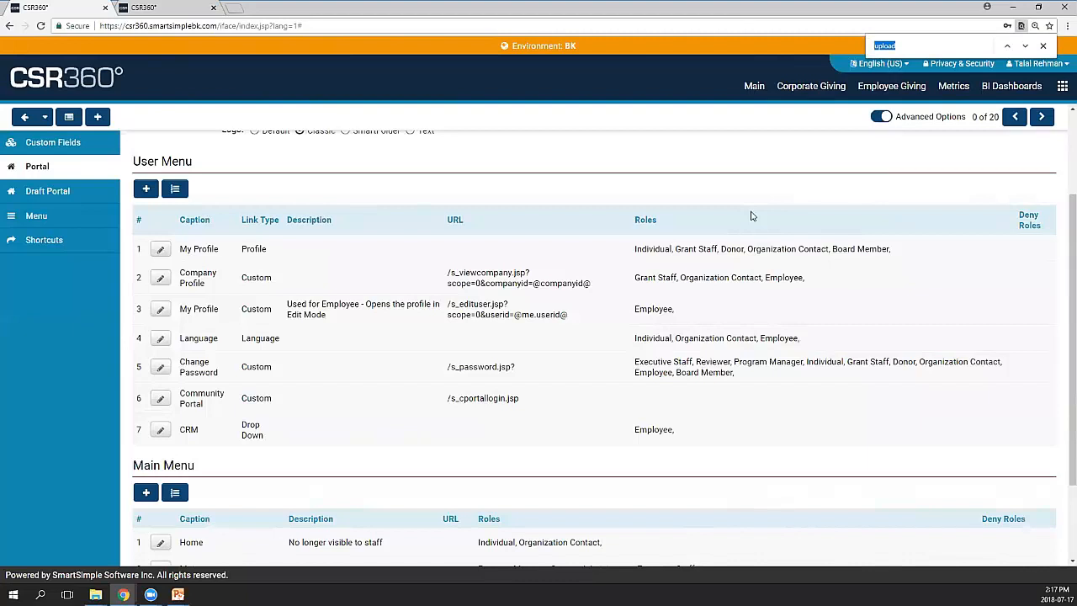
{"action": "type", "text": "Individual"}
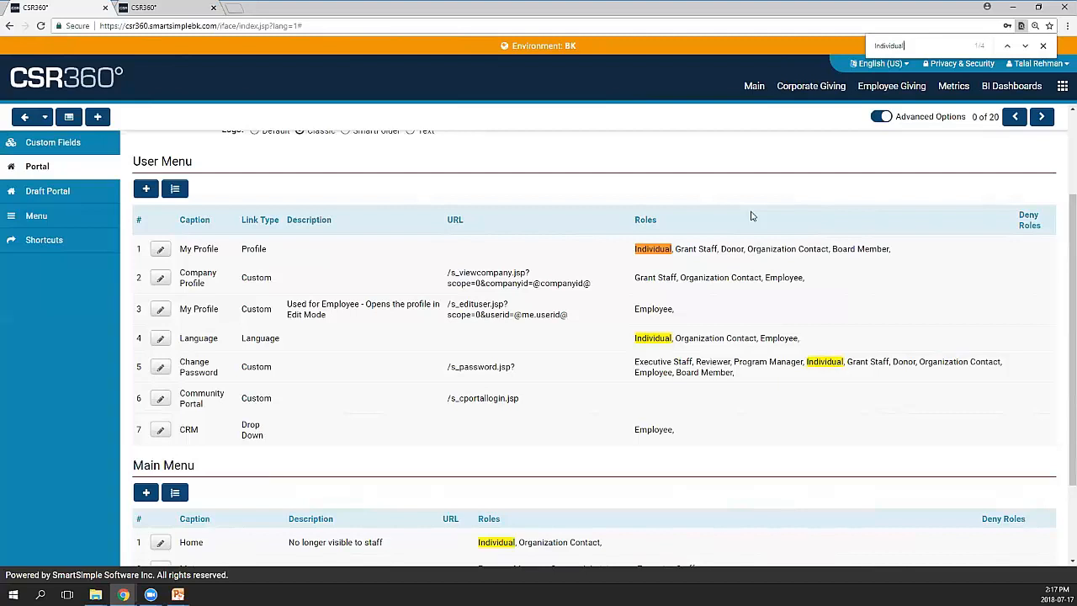
{"action": "scroll", "coordinate": [752, 219], "scroll_direction": "down", "scroll_amount": 2}
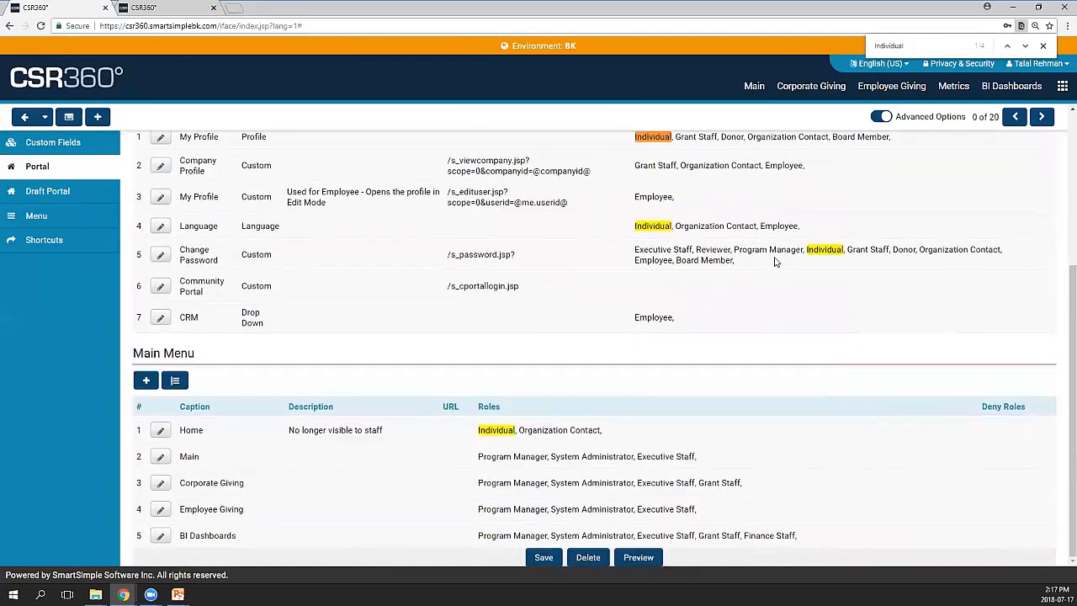
{"action": "scroll", "coordinate": [750, 284], "scroll_direction": "up", "scroll_amount": 2}
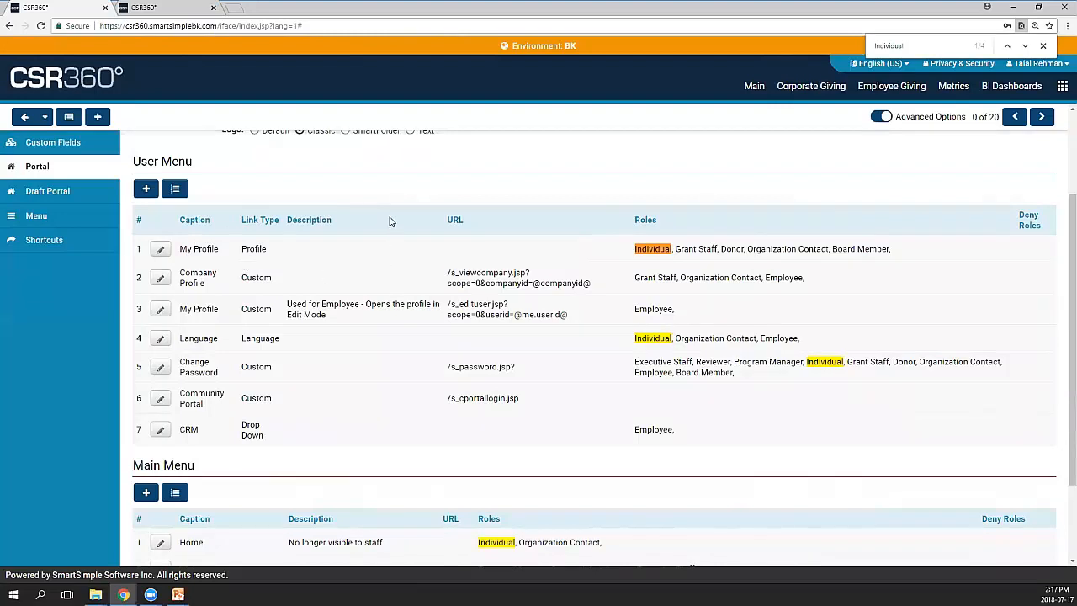
{"action": "scroll", "coordinate": [399, 202], "scroll_direction": "up", "scroll_amount": 3}
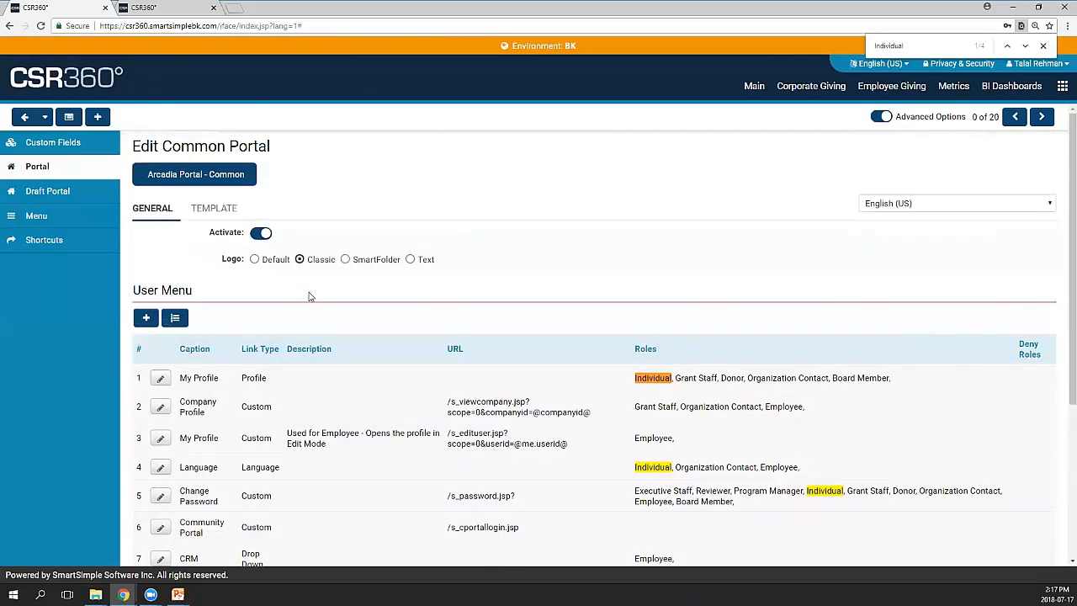
{"action": "scroll", "coordinate": [319, 297], "scroll_direction": "down", "scroll_amount": 1}
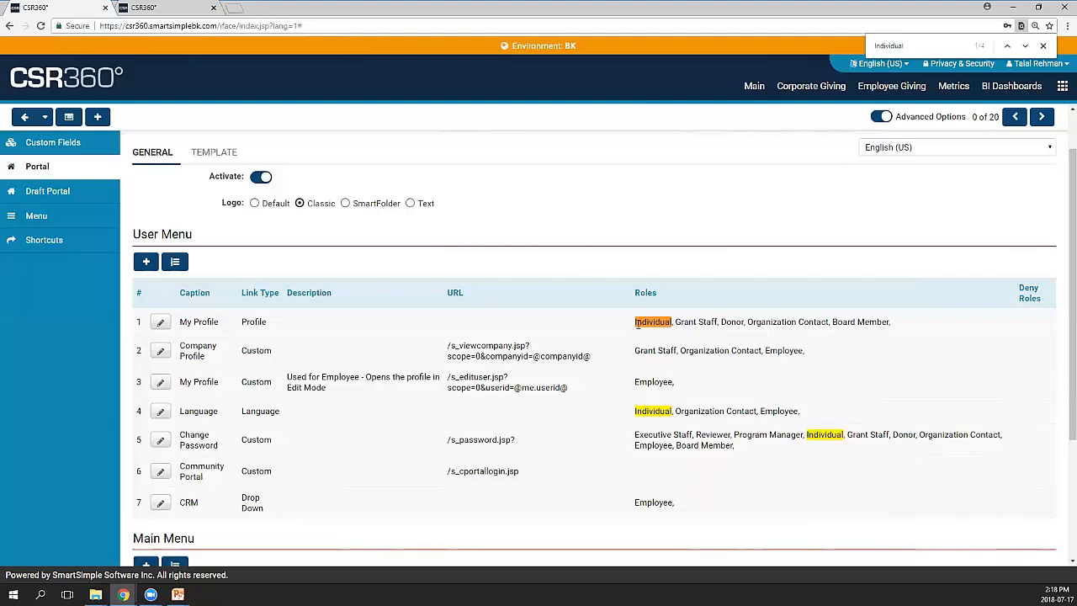
{"action": "left_click_drag", "start_coordinate": [636, 323], "coordinate": [673, 324]}
Open the My Profile menu entry and set its Link Type to Custom
{"action": "left_click", "coordinate": [161, 324]}
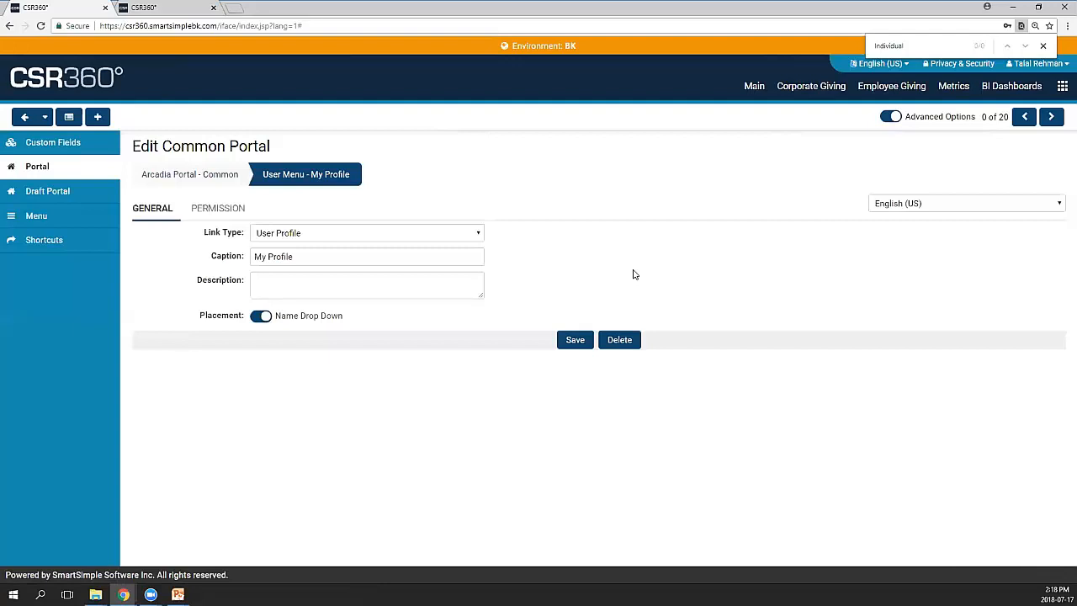
{"action": "left_click", "coordinate": [343, 236]}
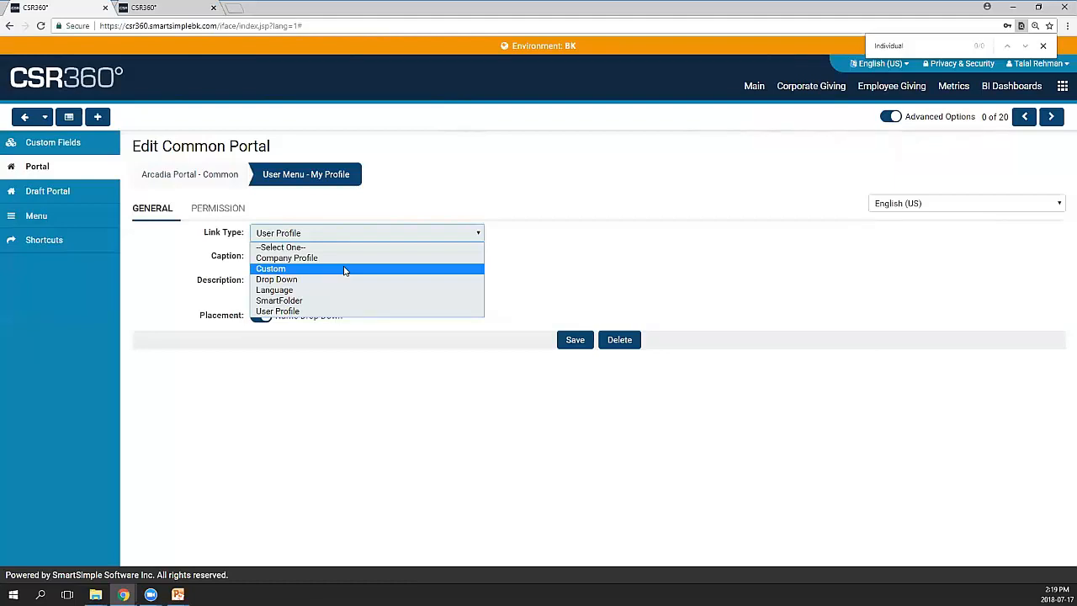
{"action": "left_click", "coordinate": [344, 269]}
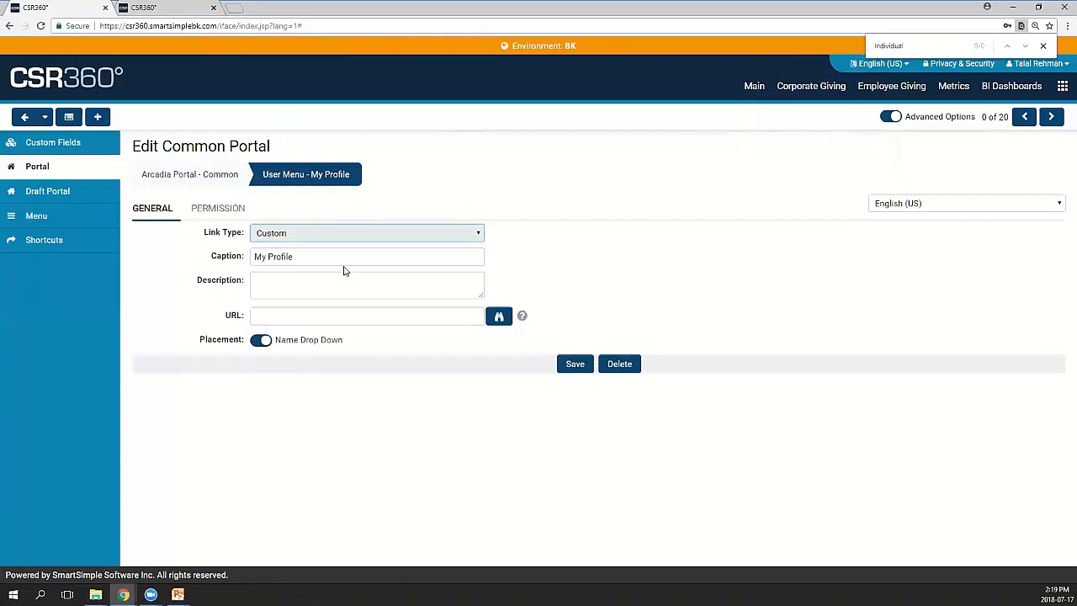
{"action": "left_click", "coordinate": [358, 315]}
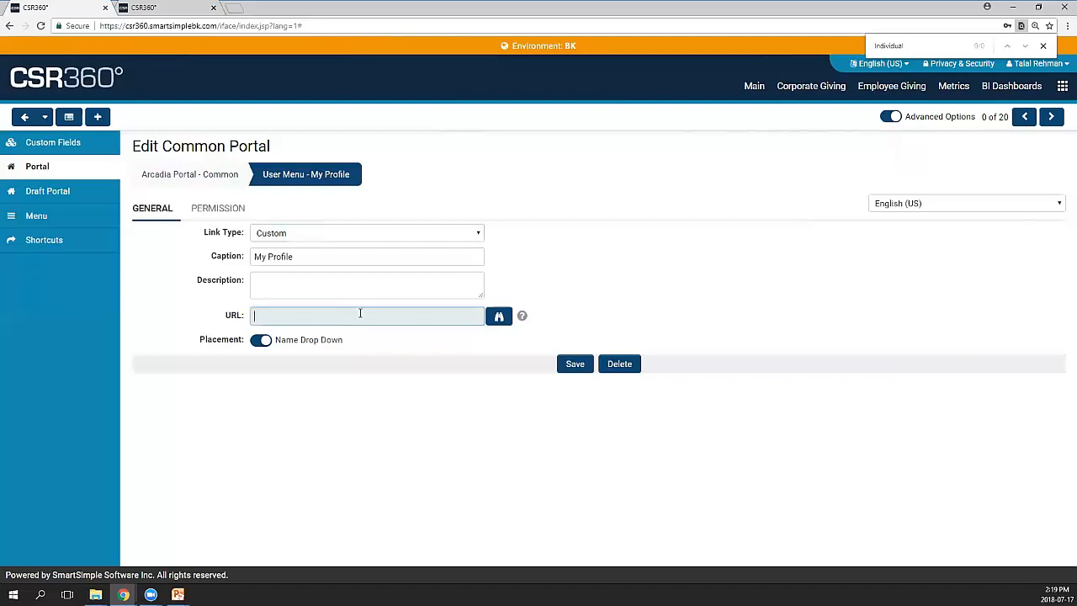
Switch Link Type to Company Profile, then return to Arcadia Portal - Common without saving
{"action": "left_click", "coordinate": [350, 240]}
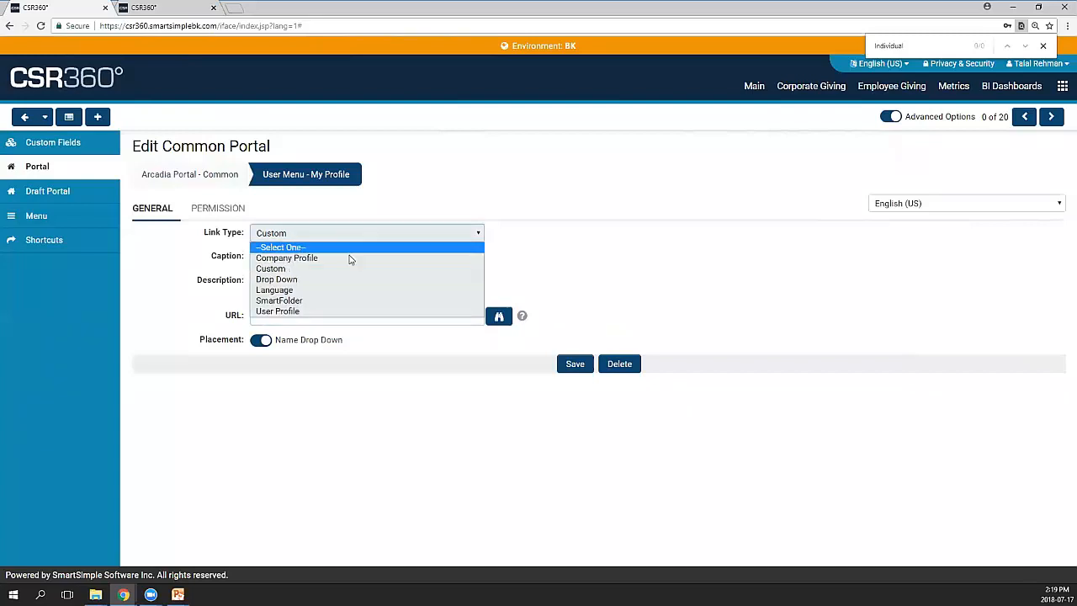
{"action": "left_click", "coordinate": [351, 258]}
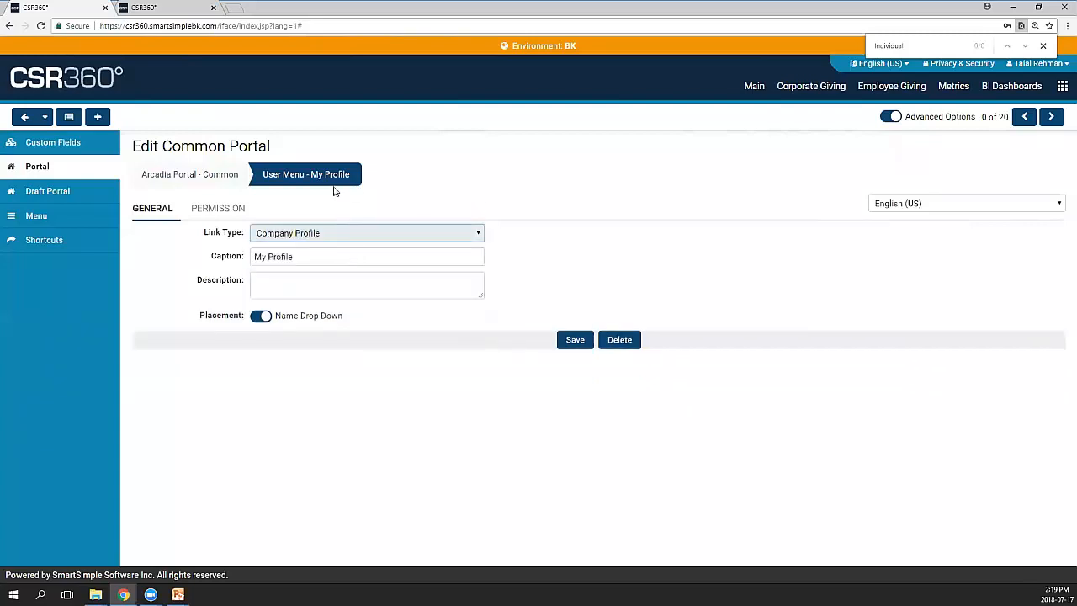
{"action": "left_click", "coordinate": [225, 176]}
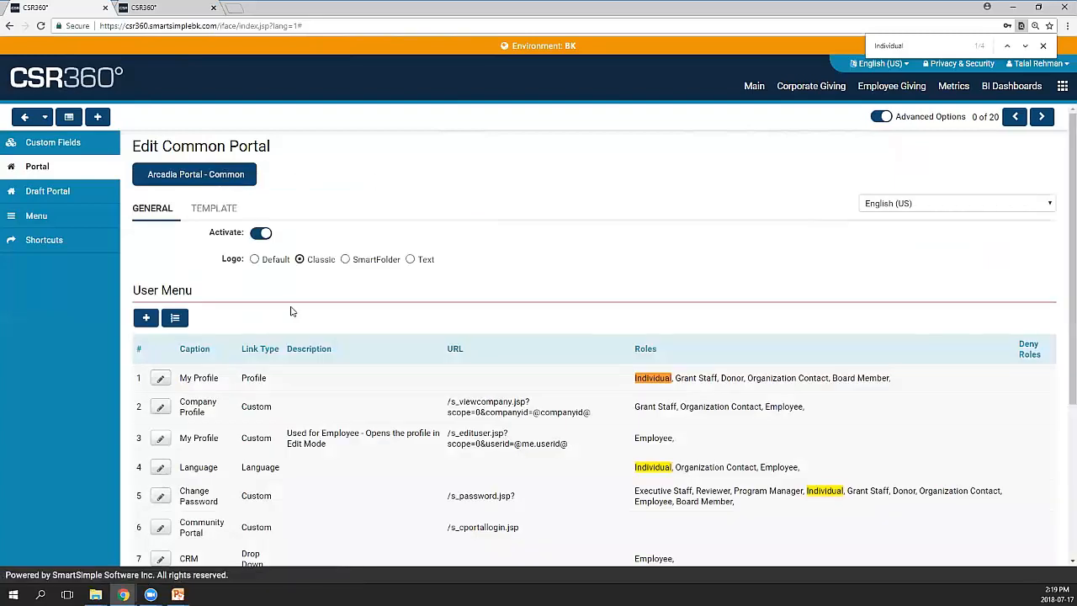
Open the User Menu's Language item, showing Español and Français (France) options
{"action": "scroll", "coordinate": [294, 311], "scroll_direction": "down", "scroll_amount": 2}
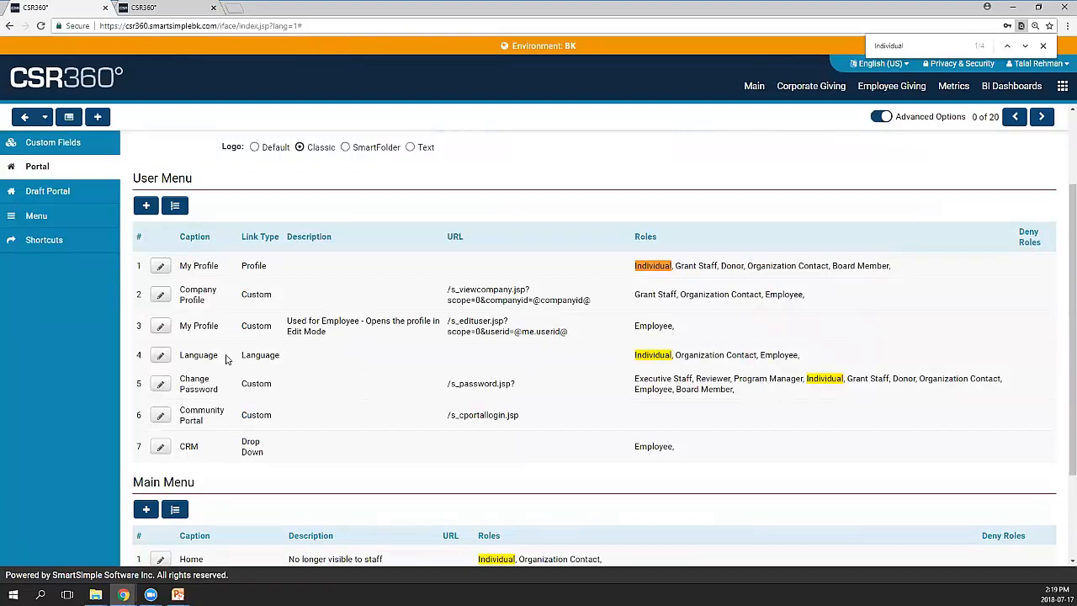
{"action": "left_click", "coordinate": [160, 355]}
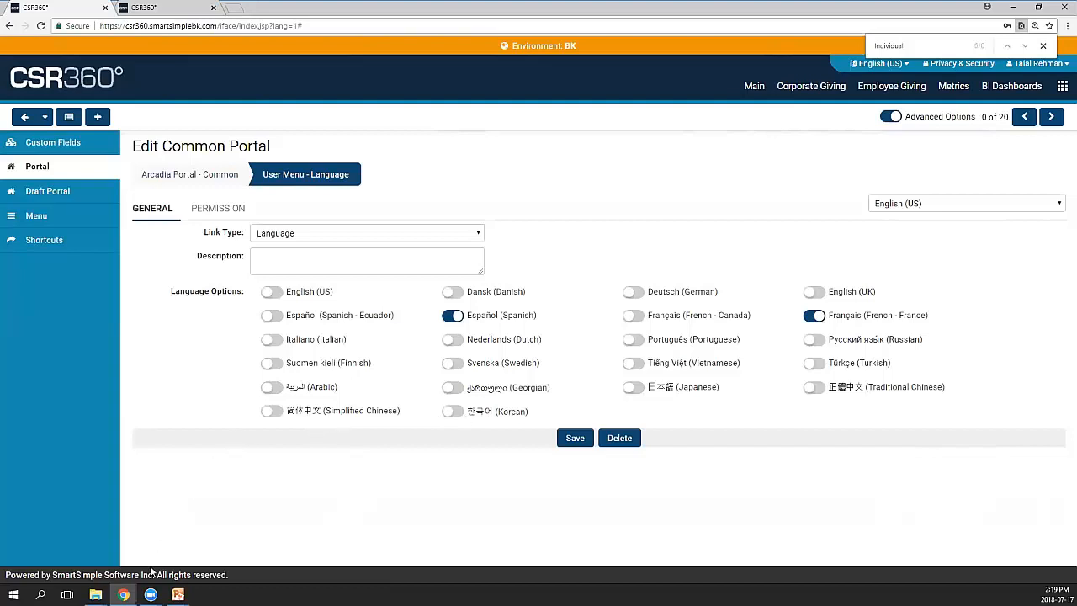
On the applicant dashboard, view the language choices, then show the account menu options
{"action": "mouse_move", "coordinate": [123, 594]}
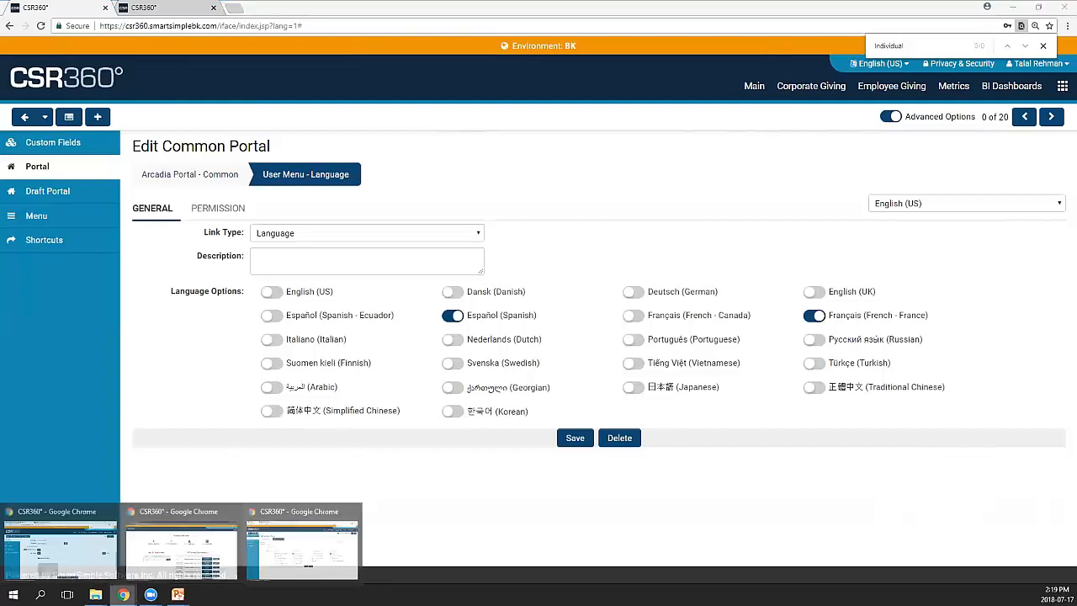
{"action": "left_click", "coordinate": [191, 541]}
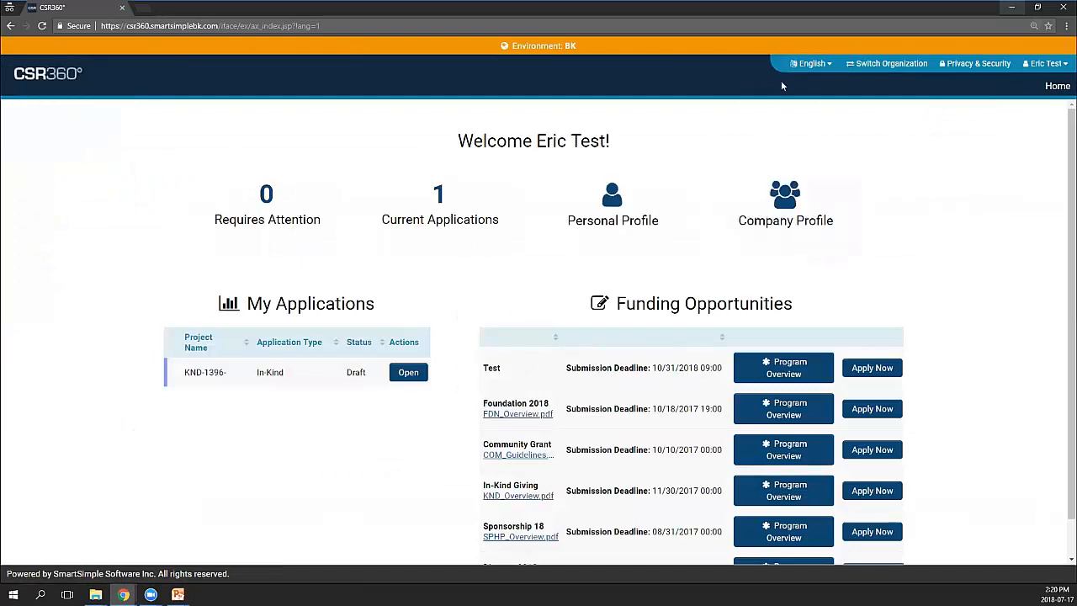
{"action": "left_click", "coordinate": [810, 64]}
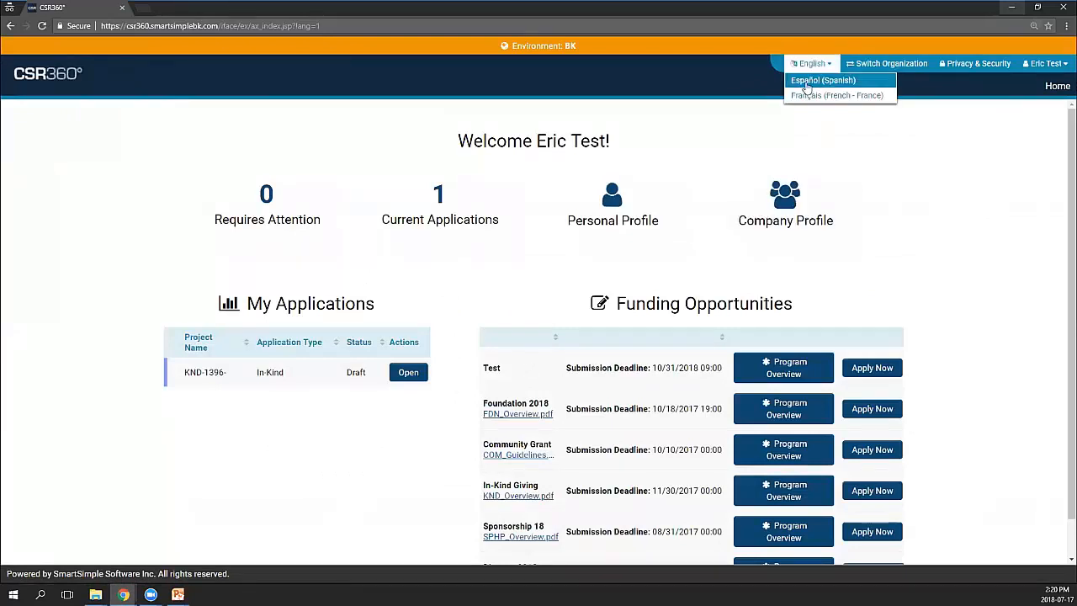
{"action": "left_click", "coordinate": [921, 125]}
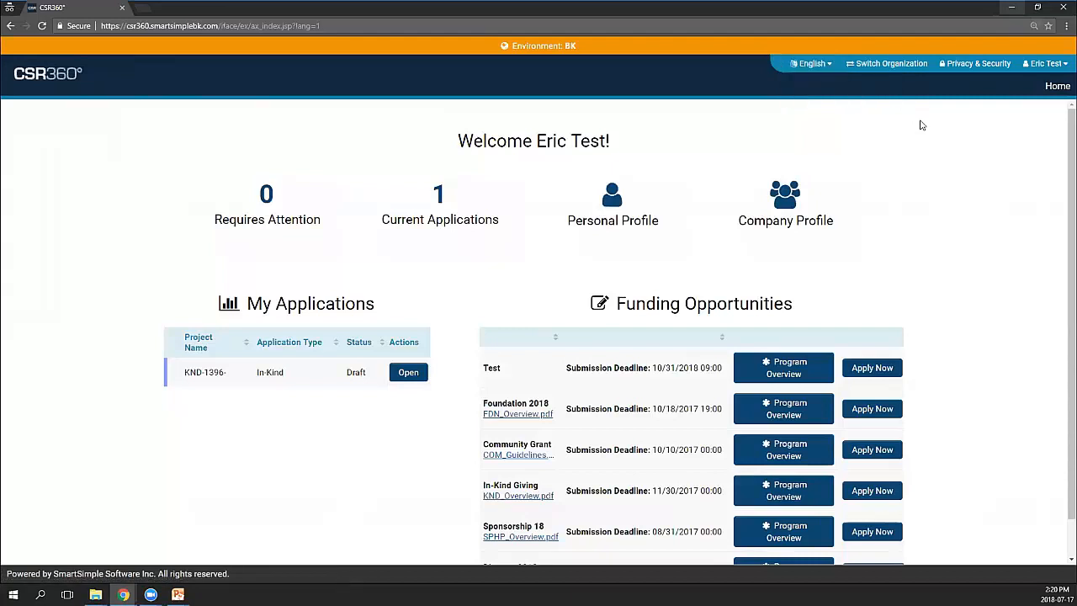
{"action": "left_click", "coordinate": [1048, 72]}
Show the Language link's permissions: Individual, Organization Contact and Employee roles
{"action": "left_click", "coordinate": [1012, 10]}
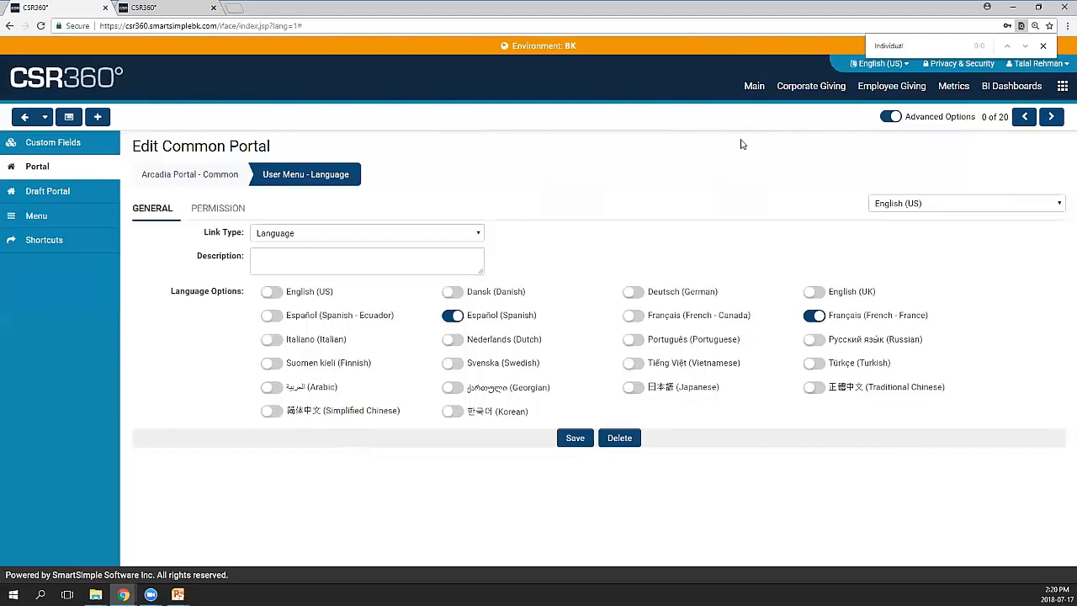
{"action": "left_click", "coordinate": [220, 211]}
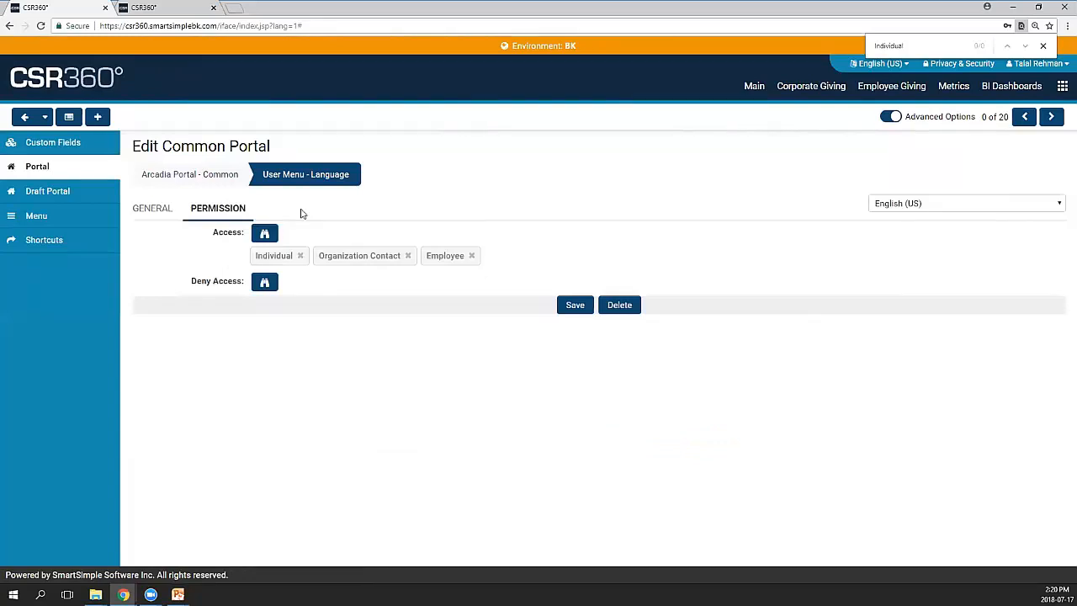
Back on Arcadia Portal - Common, scroll to the Main Menu and highlight Individual on Home
{"action": "left_click", "coordinate": [198, 175]}
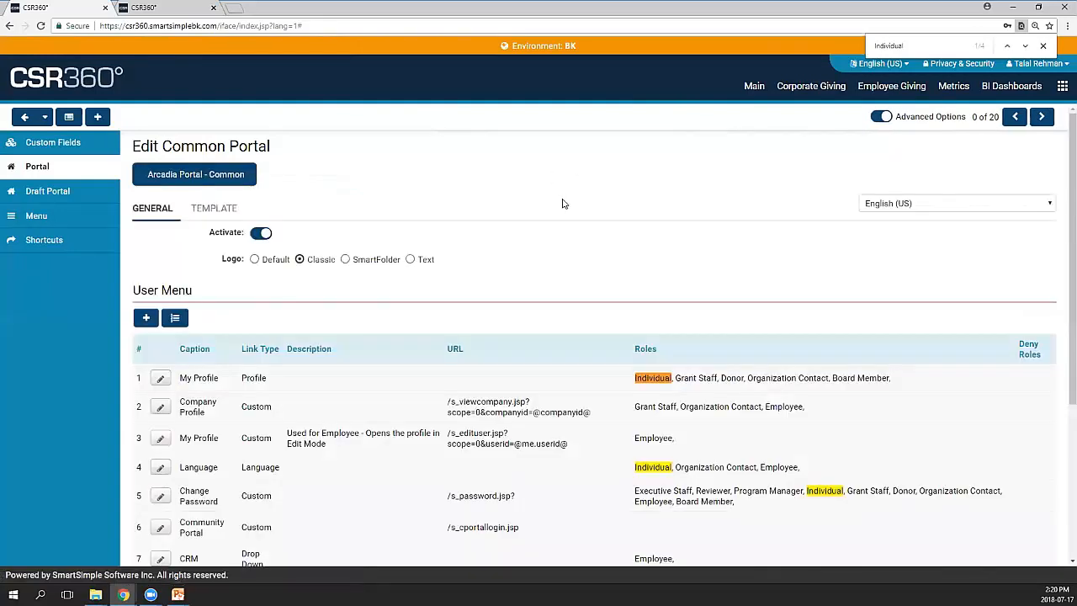
{"action": "scroll", "coordinate": [563, 203], "scroll_direction": "down", "scroll_amount": 1}
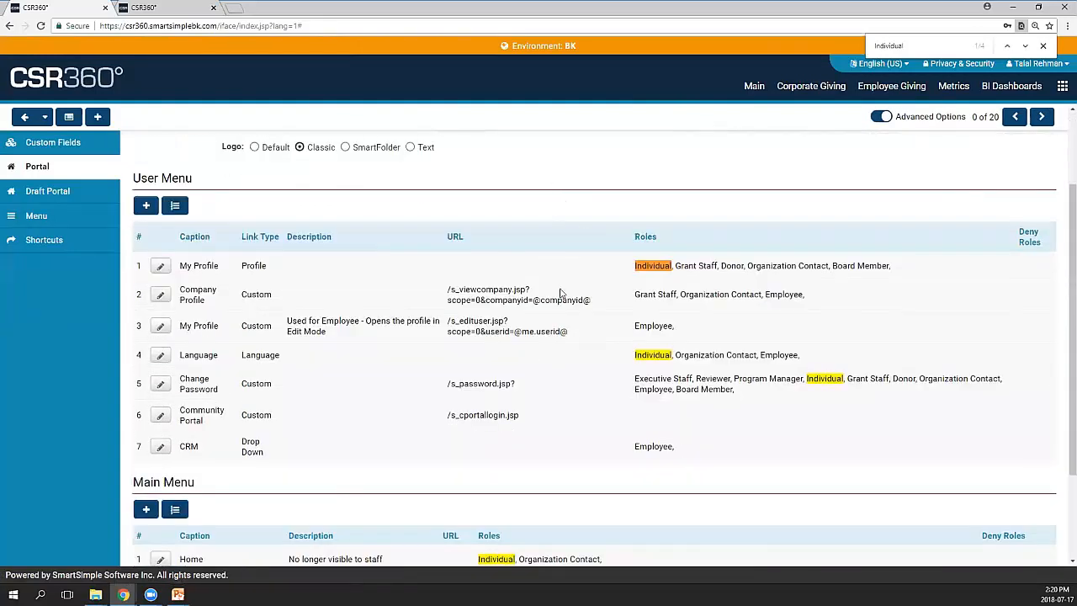
{"action": "scroll", "coordinate": [370, 389], "scroll_direction": "down", "scroll_amount": 1}
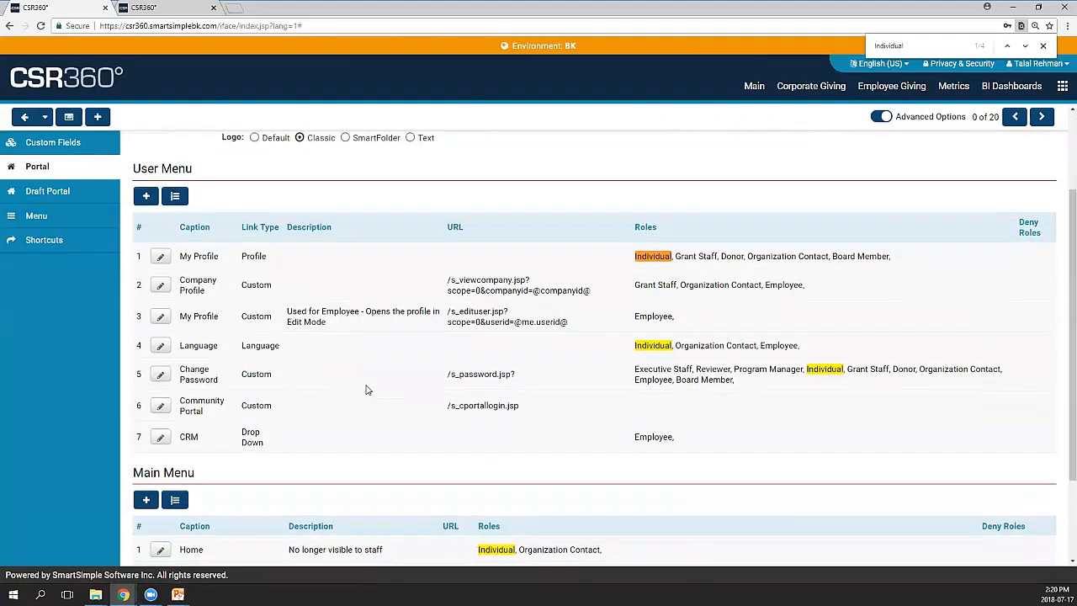
{"action": "scroll", "coordinate": [387, 370], "scroll_direction": "down", "scroll_amount": 1}
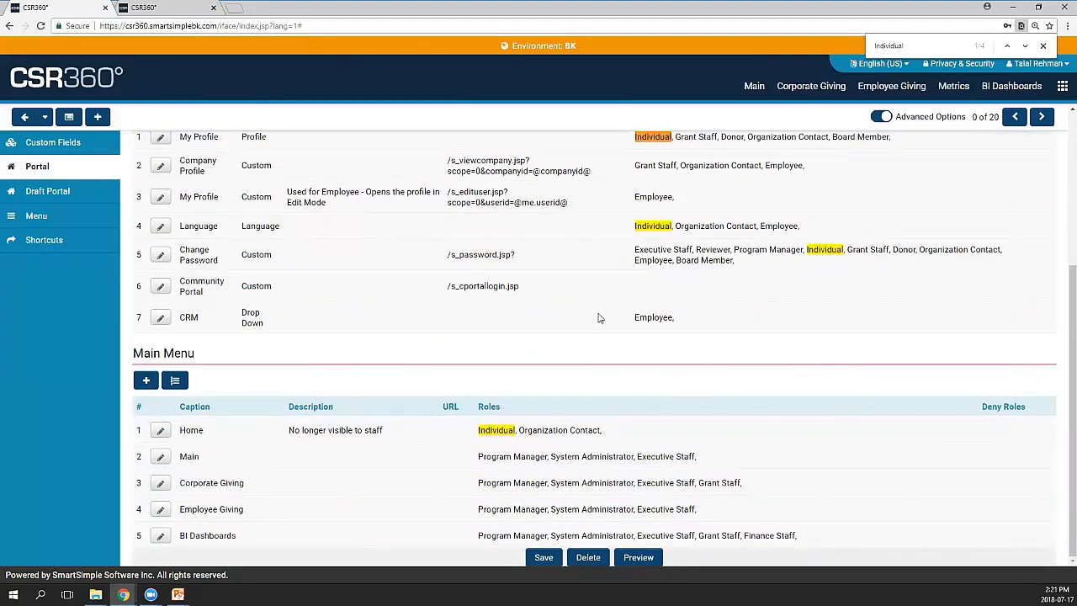
{"action": "left_click_drag", "start_coordinate": [479, 430], "coordinate": [512, 430]}
{"action": "left_click", "coordinate": [515, 384]}
{"action": "left_click_drag", "start_coordinate": [516, 430], "coordinate": [479, 430]}
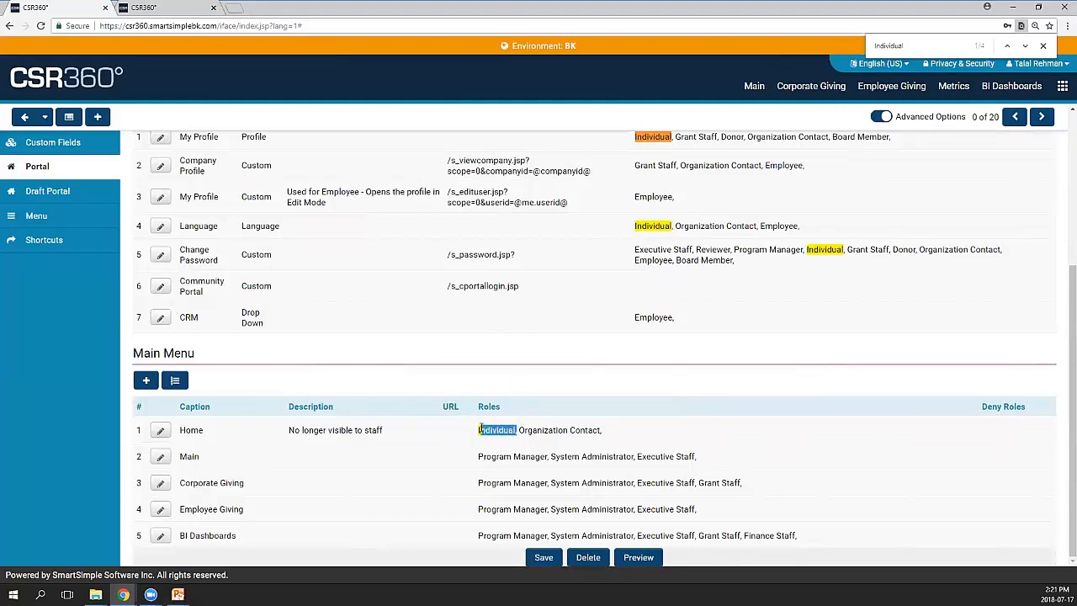
{"action": "left_click", "coordinate": [504, 374]}
Open the Home main menu item's settings and review its description
{"action": "left_click", "coordinate": [161, 433]}
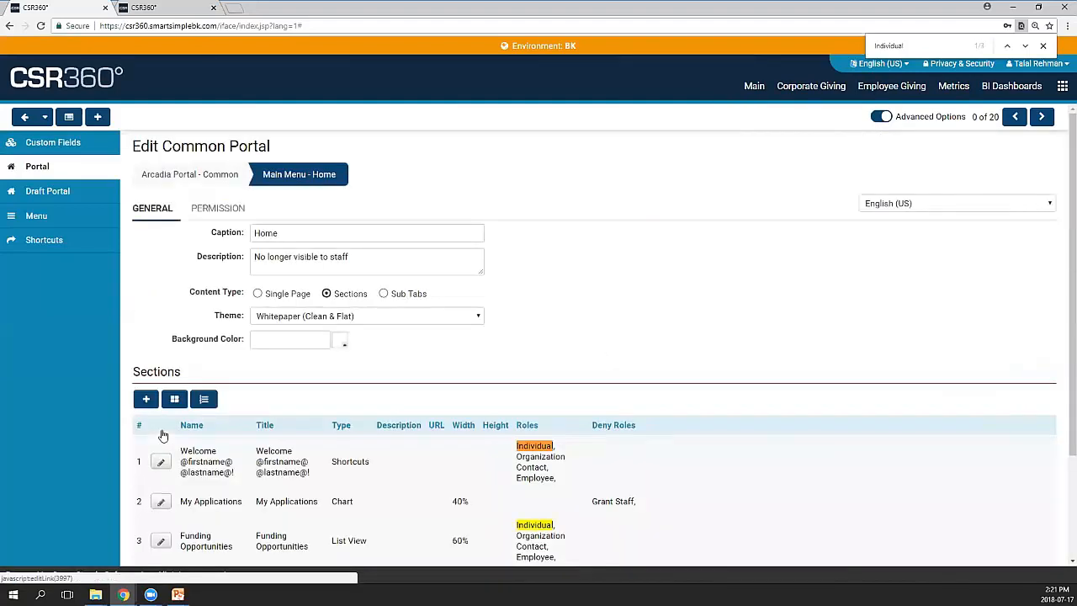
{"action": "scroll", "coordinate": [594, 295], "scroll_direction": "down", "scroll_amount": 2}
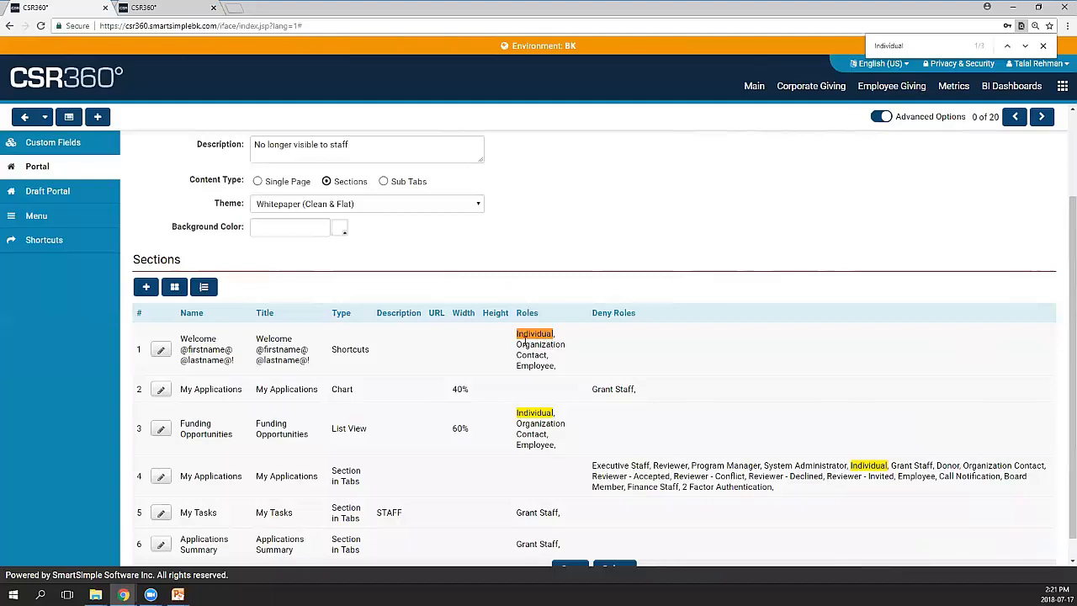
{"action": "scroll", "coordinate": [526, 339], "scroll_direction": "down", "scroll_amount": 1}
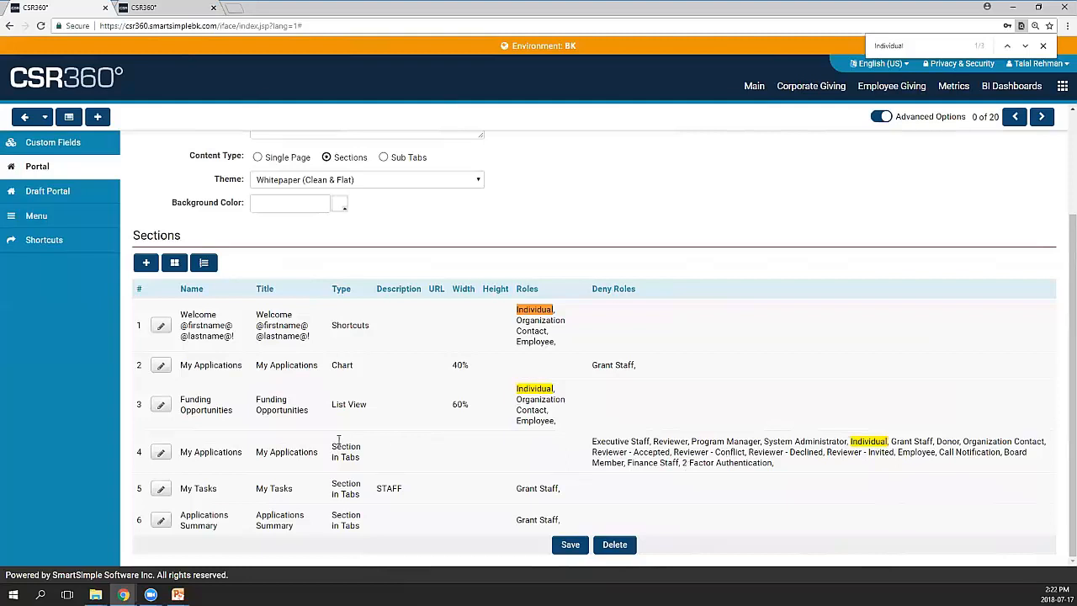
{"action": "scroll", "coordinate": [343, 442], "scroll_direction": "up", "scroll_amount": 3}
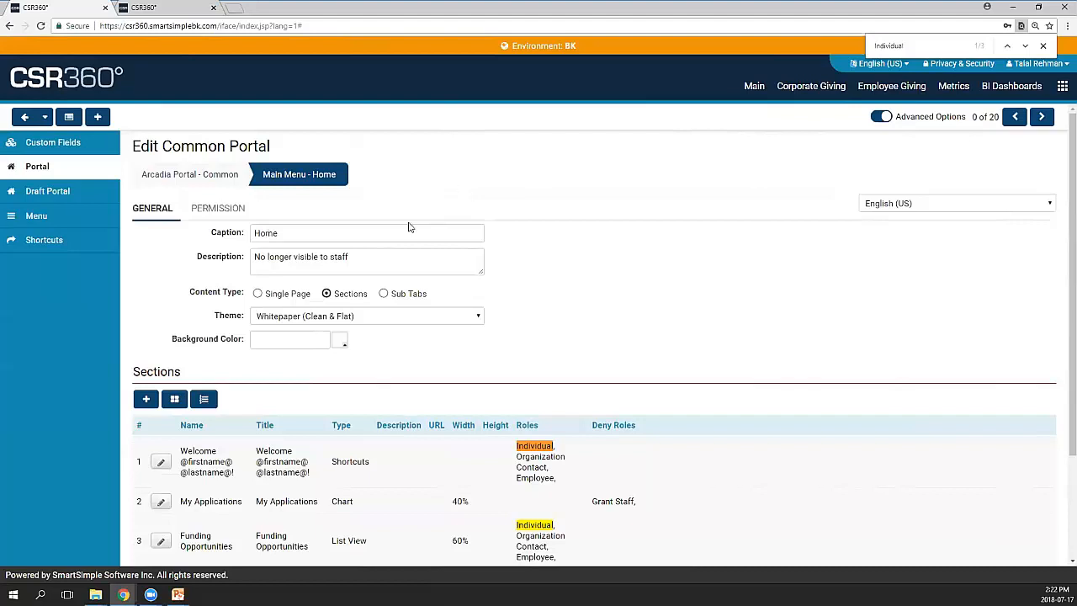
{"action": "left_click", "coordinate": [413, 256]}
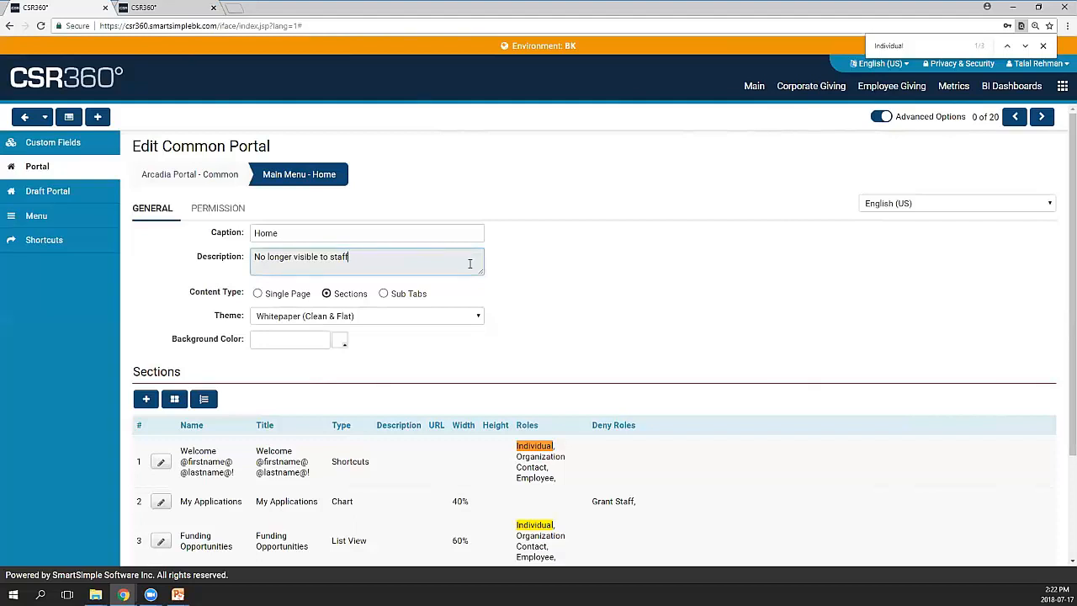
Keep the Whitepaper (Clean & Flat) theme and scroll down to the Sections table
{"action": "left_click", "coordinate": [343, 317]}
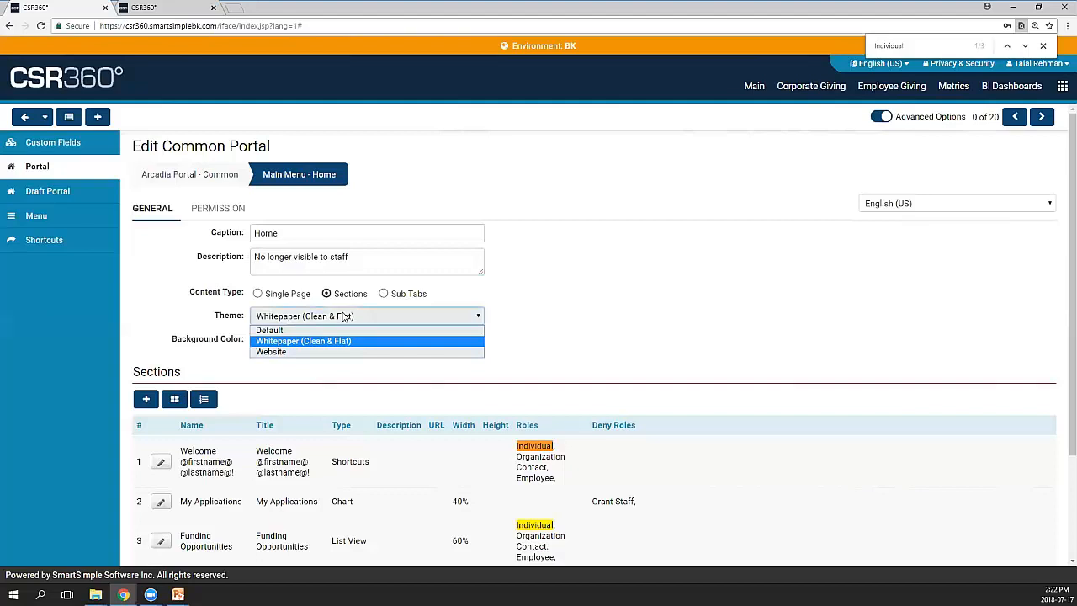
{"action": "left_click", "coordinate": [491, 305]}
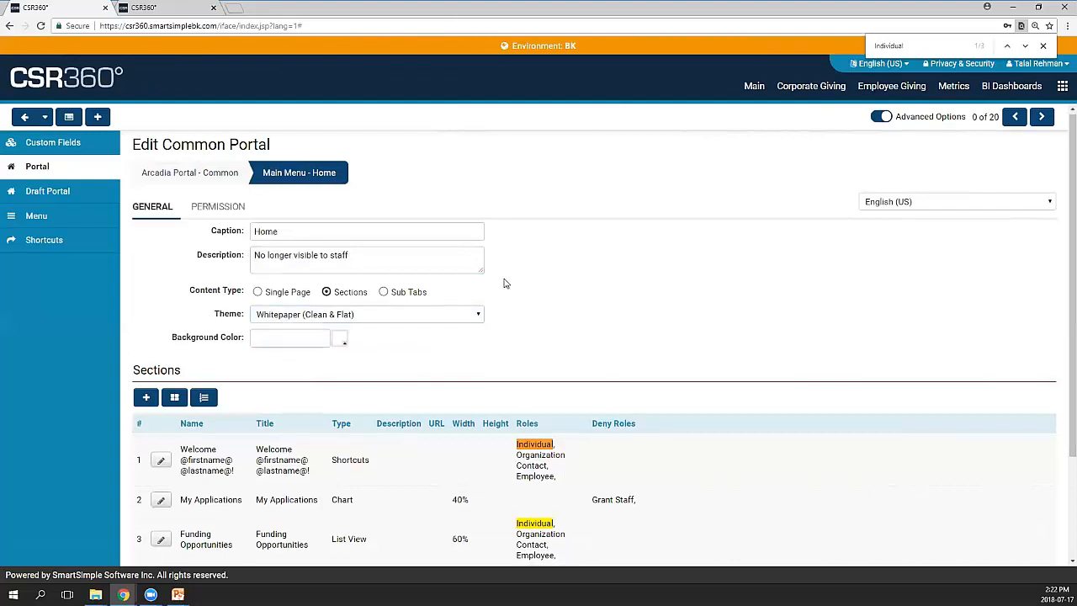
{"action": "scroll", "coordinate": [505, 283], "scroll_direction": "down", "scroll_amount": 3}
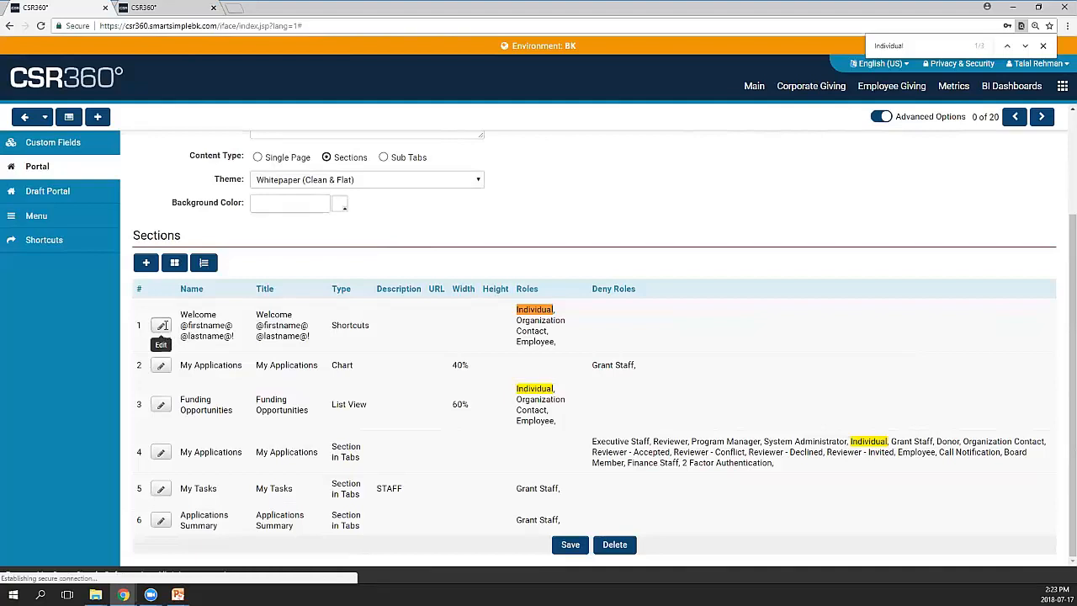
Open the Welcome section's settings and highlight its title
{"action": "left_click", "coordinate": [161, 327]}
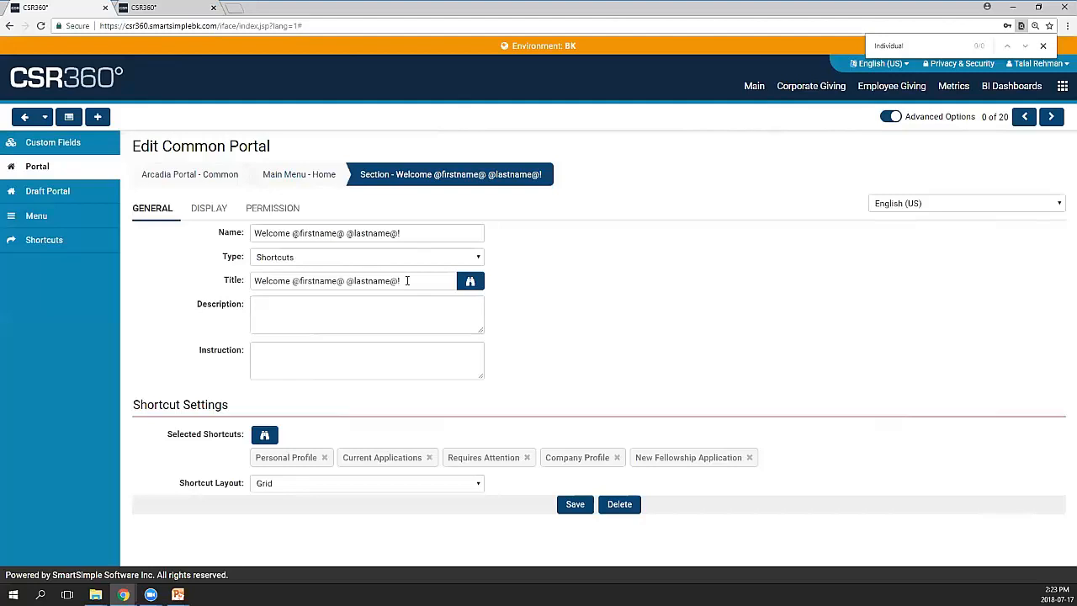
{"action": "left_click_drag", "start_coordinate": [406, 281], "coordinate": [193, 284]}
{"action": "left_click", "coordinate": [197, 285]}
Compare with the applicant portal dashboard, then return to the Welcome section settings
{"action": "mouse_move", "coordinate": [123, 594]}
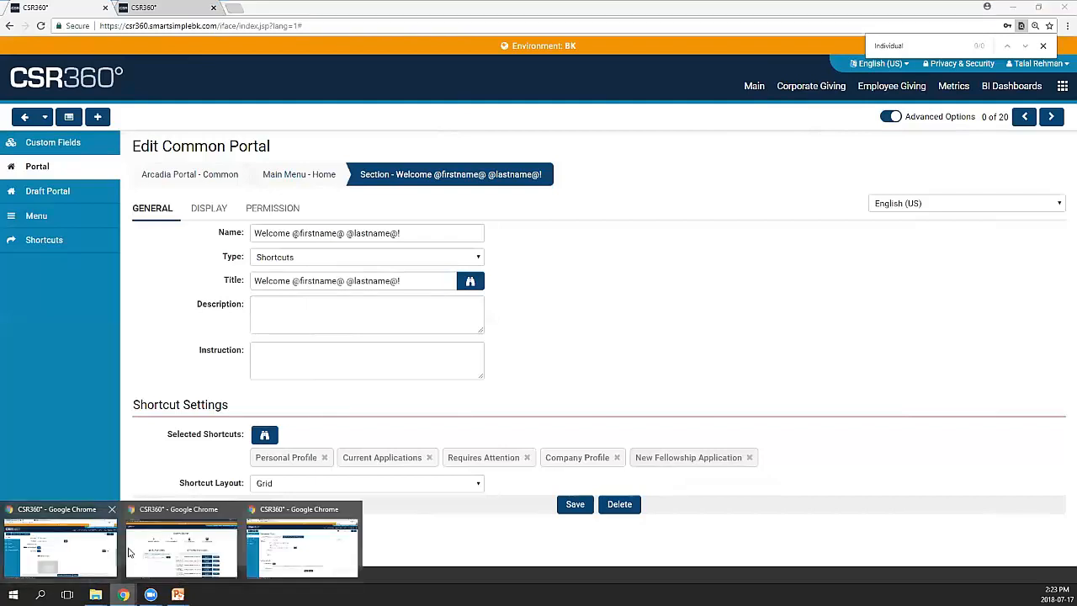
{"action": "left_click", "coordinate": [165, 537]}
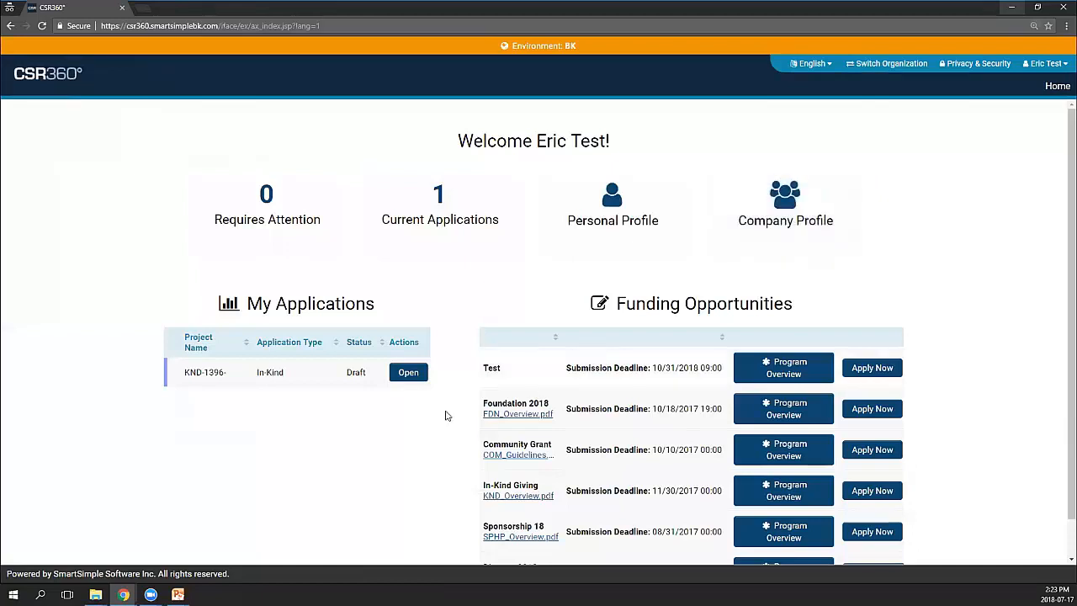
{"action": "left_click", "coordinate": [1011, 7]}
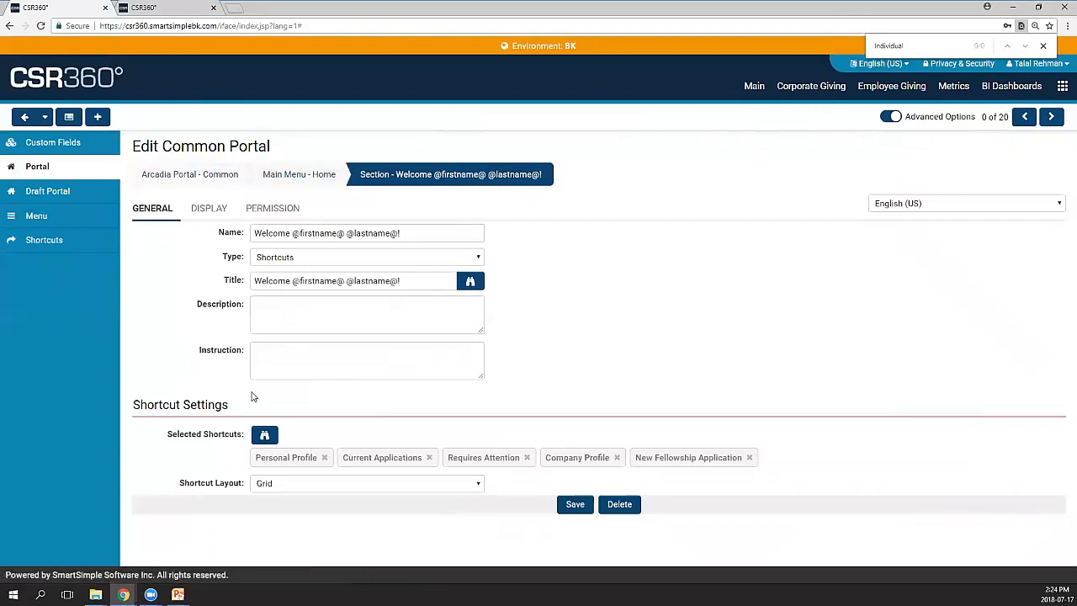
Browse the Select Shortcuts list full-screen, then close it without changes
{"action": "left_click", "coordinate": [265, 434]}
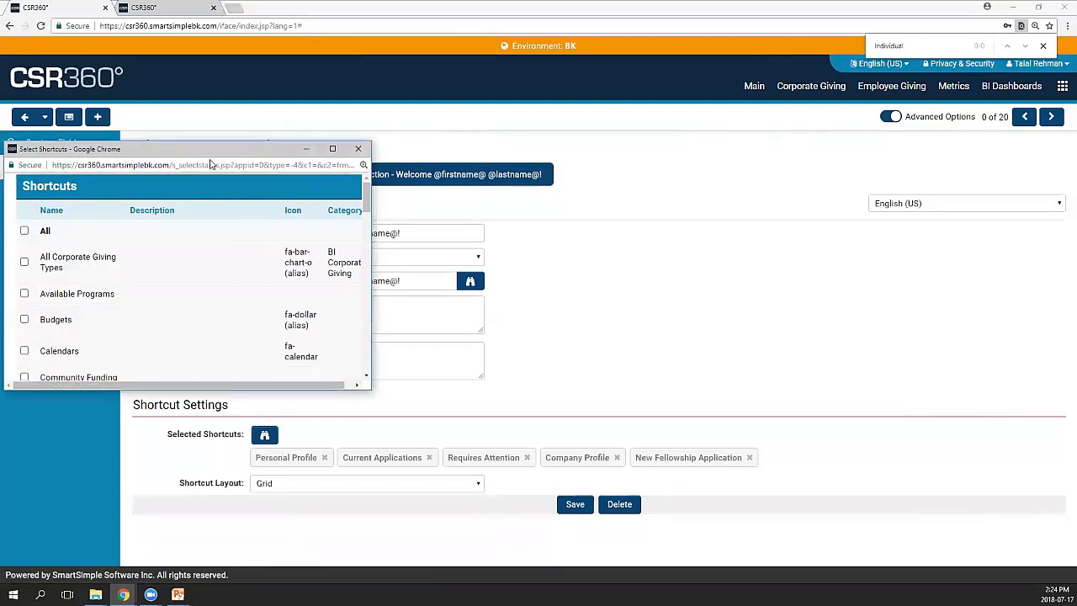
{"action": "left_click_drag", "start_coordinate": [224, 155], "coordinate": [478, 157]}
{"action": "double_click", "coordinate": [477, 157]}
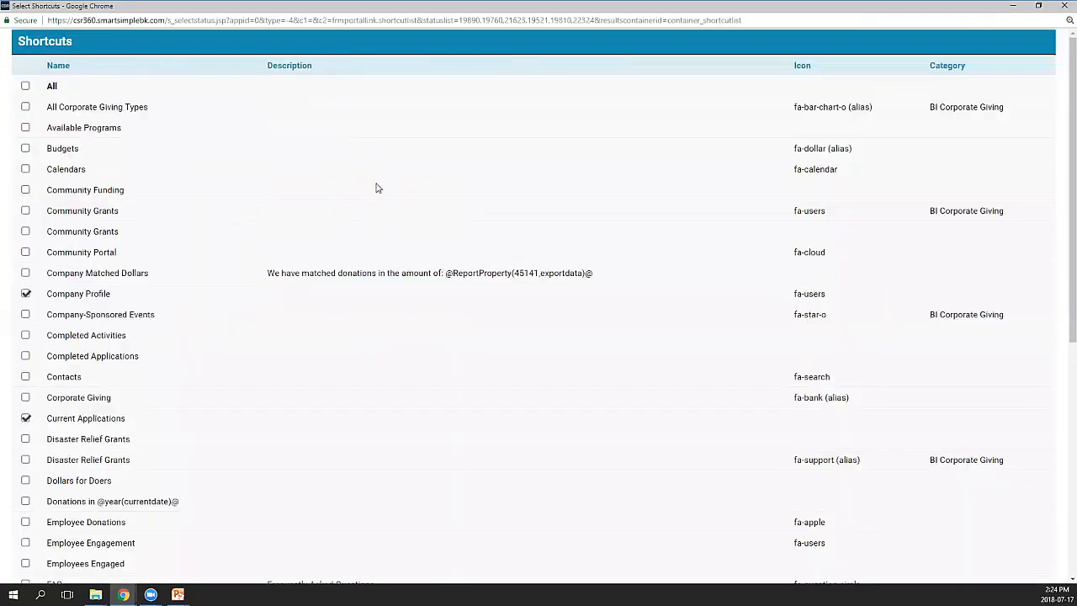
{"action": "scroll", "coordinate": [308, 247], "scroll_direction": "down", "scroll_amount": 4}
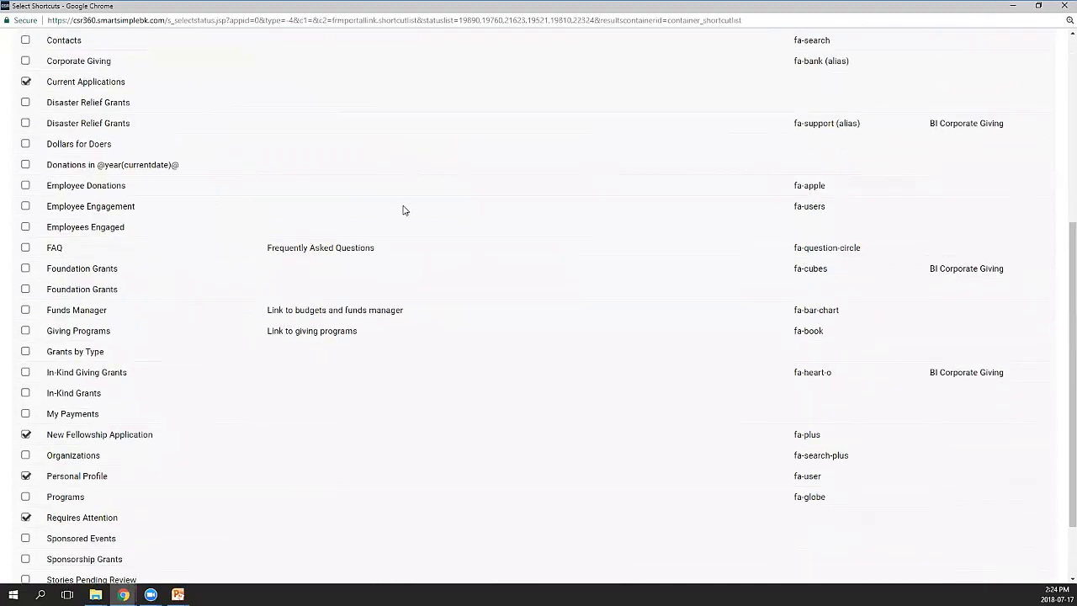
{"action": "scroll", "coordinate": [406, 209], "scroll_direction": "up", "scroll_amount": 3}
{"action": "scroll", "coordinate": [404, 210], "scroll_direction": "up", "scroll_amount": 1}
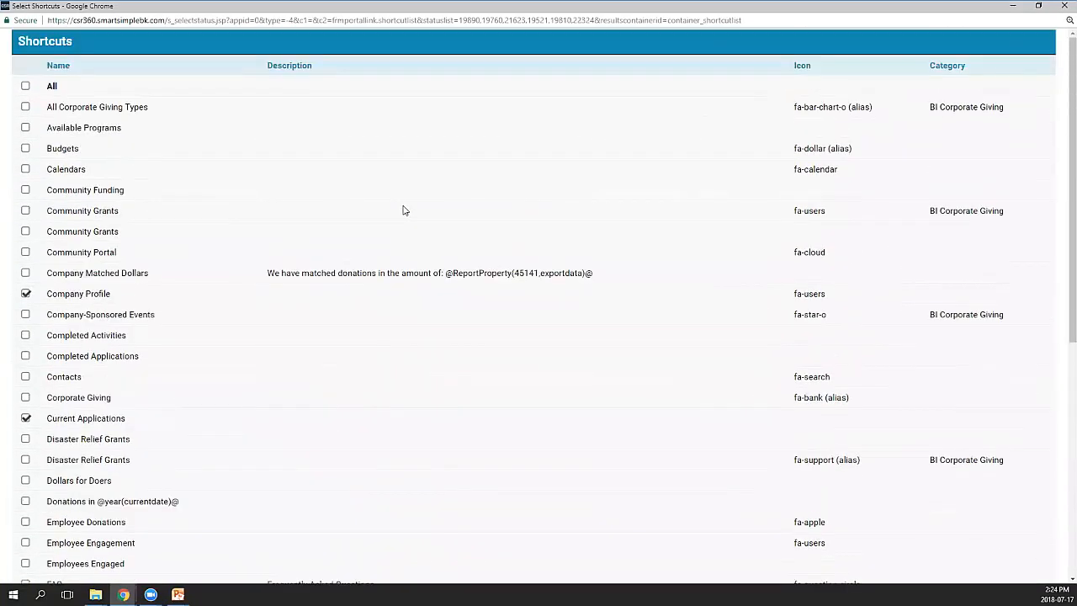
{"action": "left_click", "coordinate": [1065, 6]}
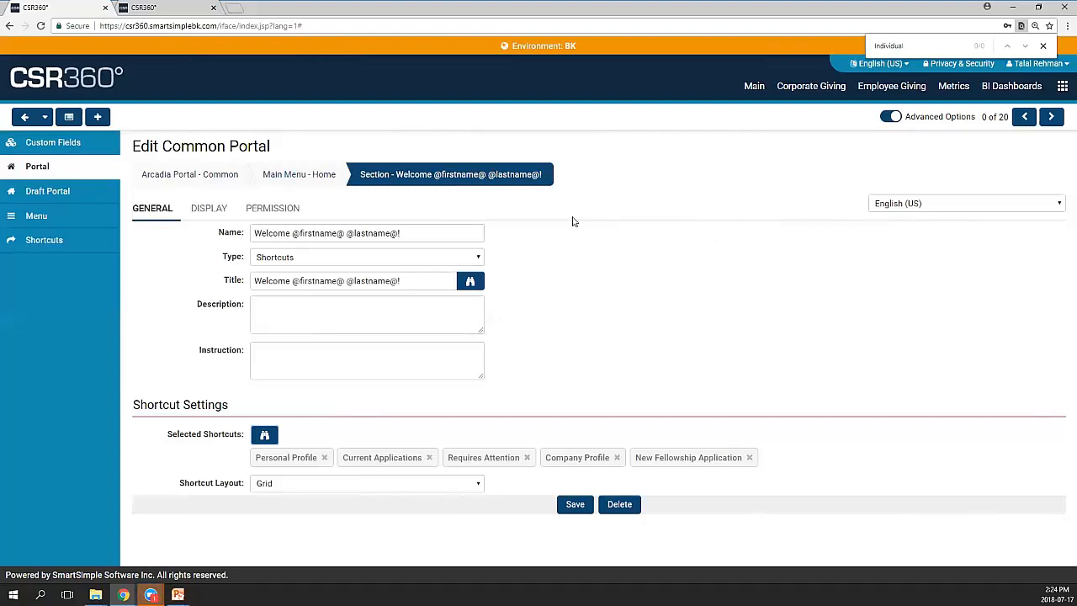
{"action": "left_click", "coordinate": [296, 214]}
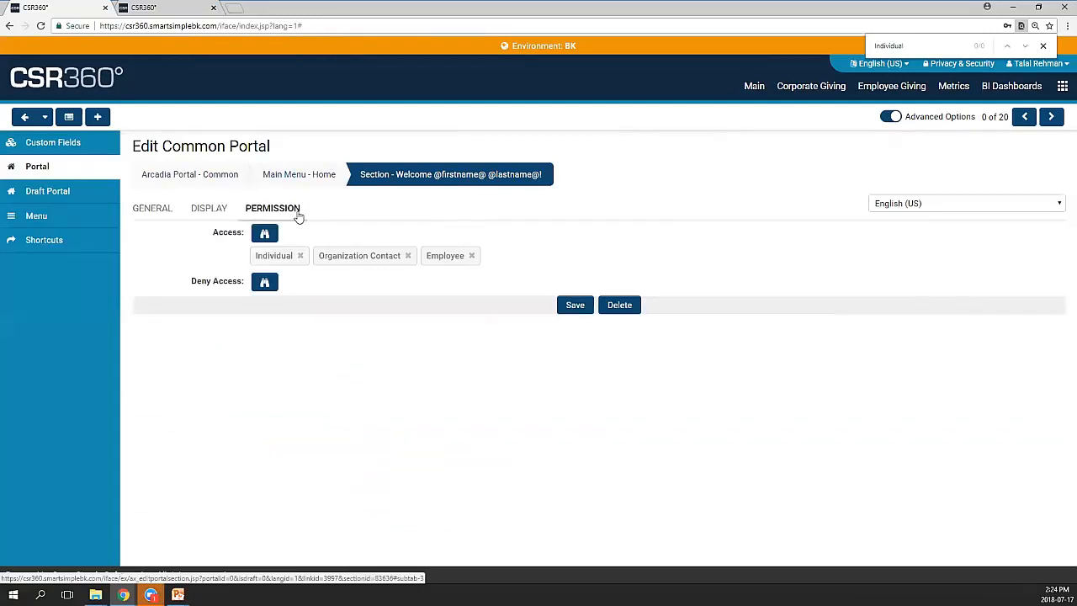
{"action": "left_click", "coordinate": [150, 212]}
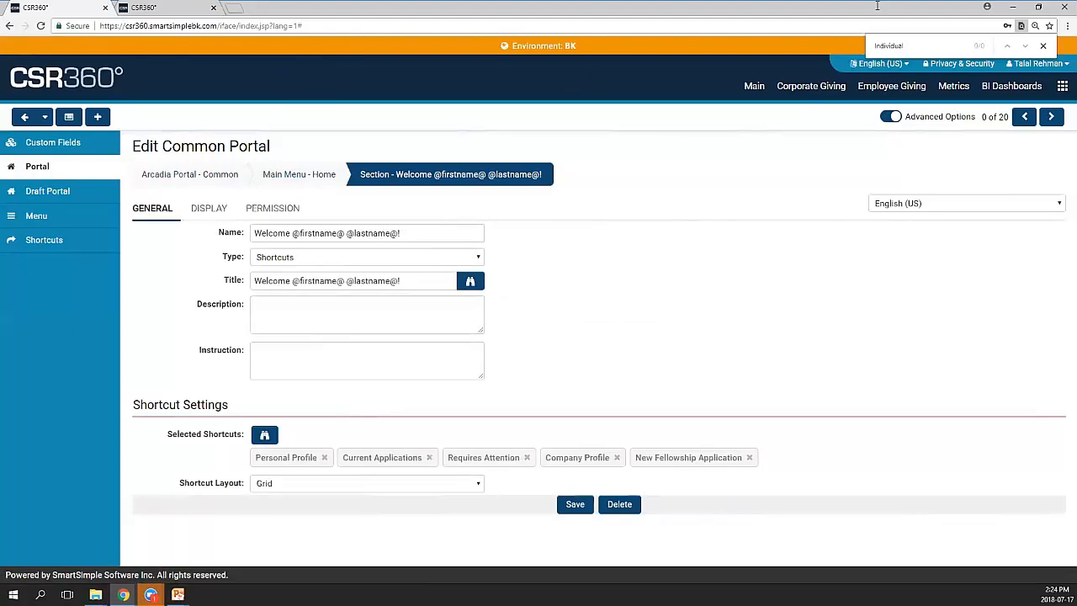
{"action": "left_click", "coordinate": [1016, 10]}
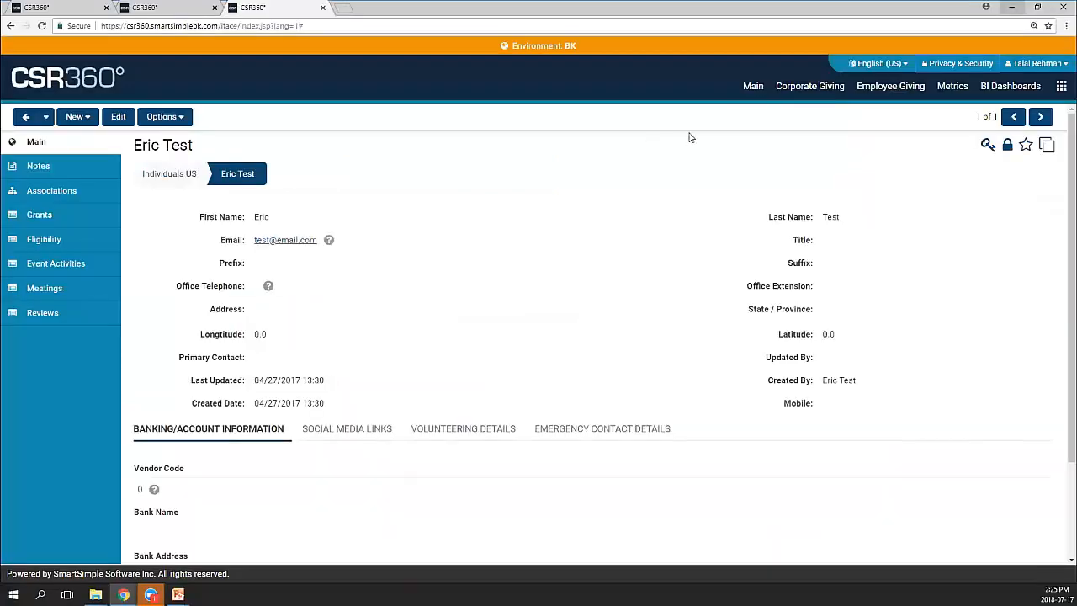
{"action": "left_click", "coordinate": [199, 6]}
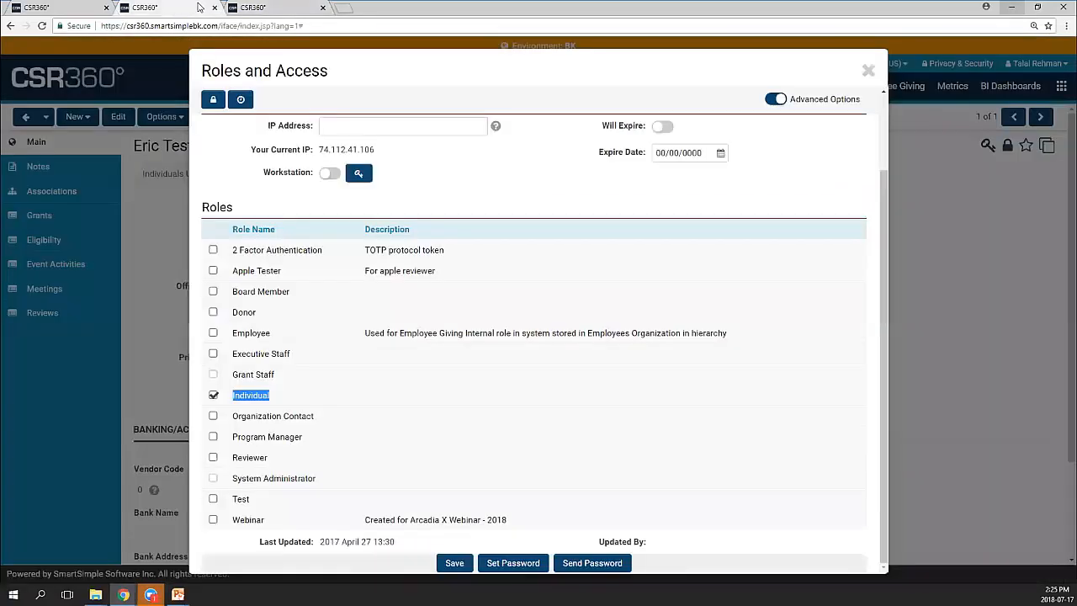
{"action": "left_click", "coordinate": [74, 8]}
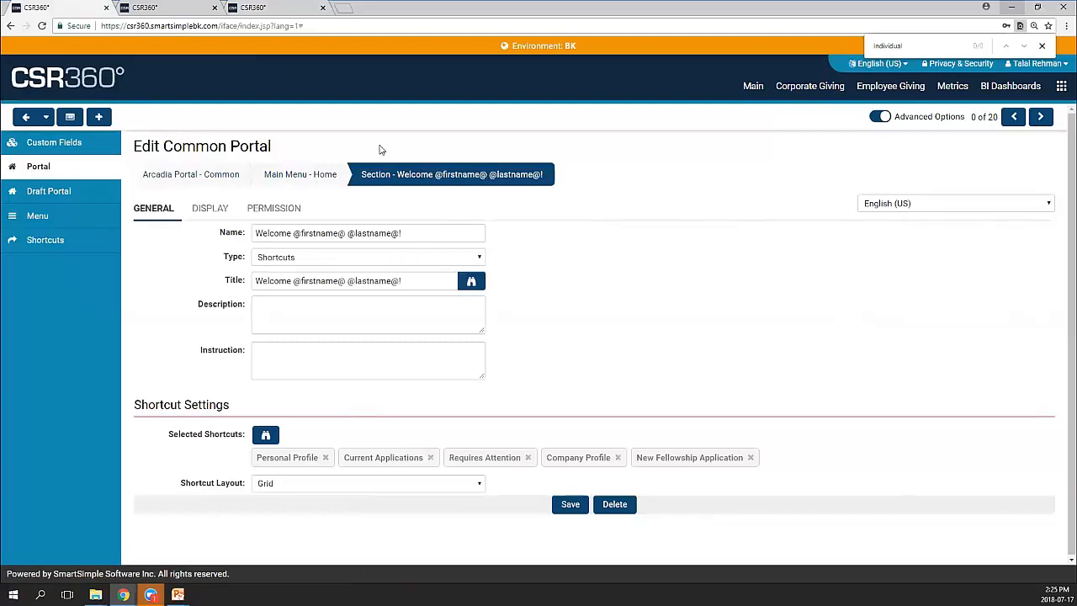
Look over the Funding Opportunities section, then go back to the Home item's six-section list
{"action": "left_click", "coordinate": [317, 176]}
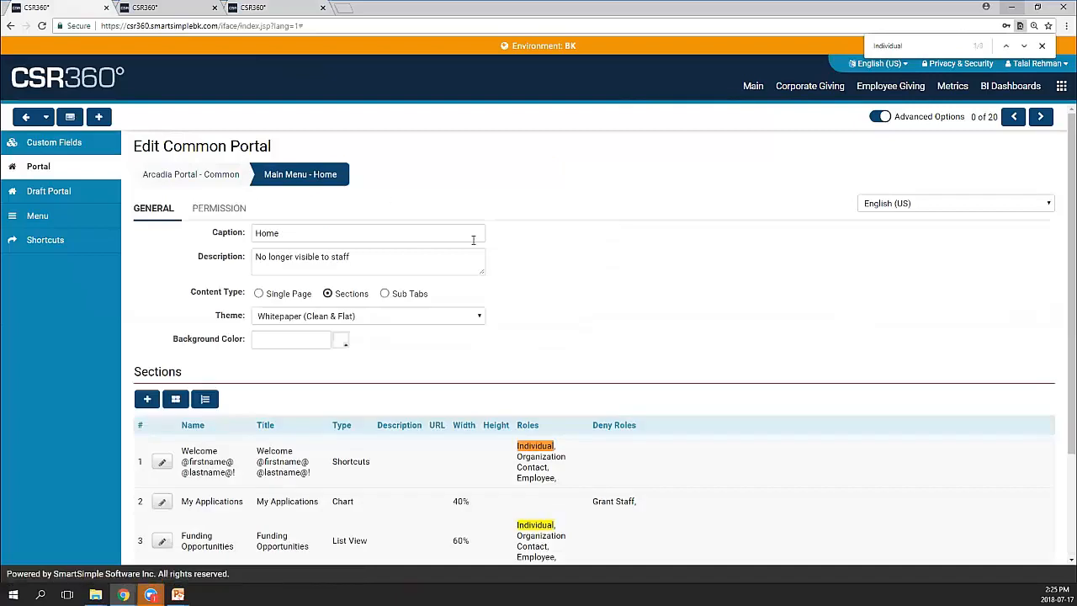
{"action": "scroll", "coordinate": [539, 273], "scroll_direction": "down", "scroll_amount": 3}
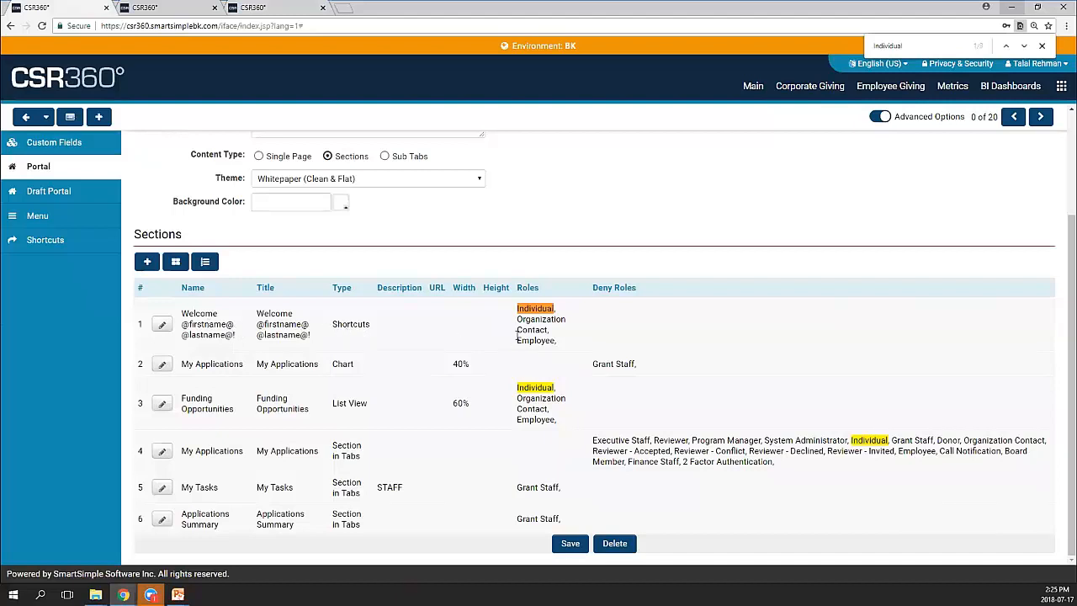
{"action": "left_click", "coordinate": [170, 406]}
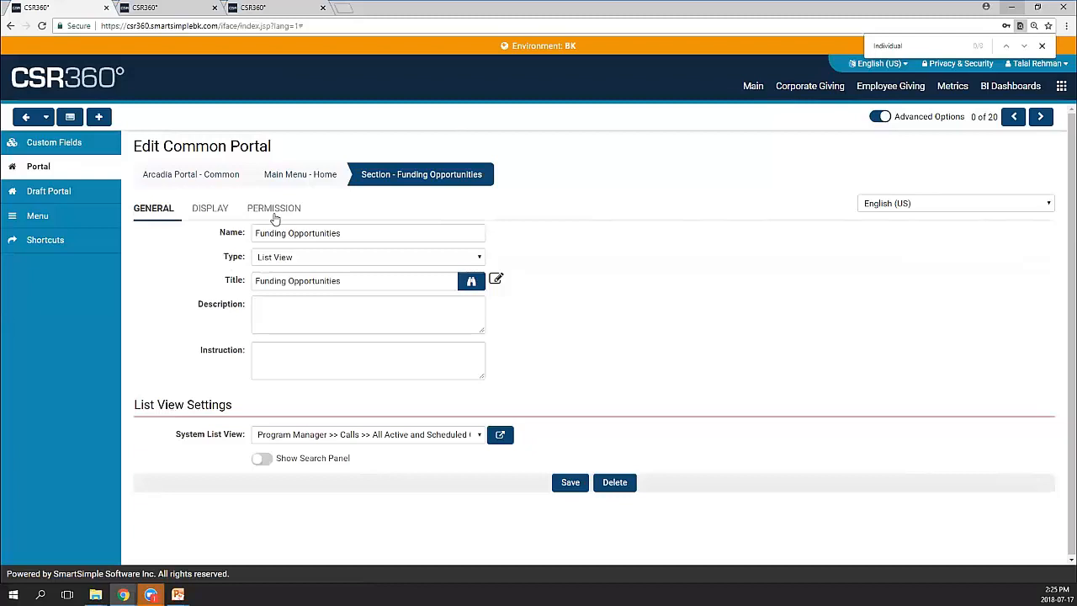
{"action": "left_click", "coordinate": [293, 177]}
{"action": "scroll", "coordinate": [471, 257], "scroll_direction": "down", "scroll_amount": 3}
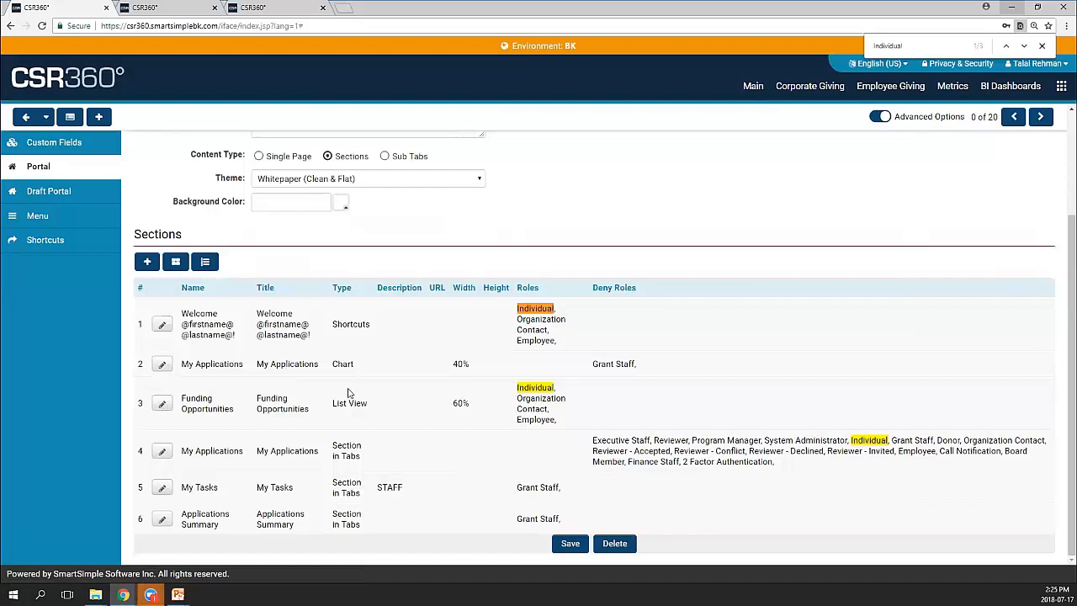
Open the My Applications section and reload the applicant dashboard to preview its bar chart
{"action": "left_click", "coordinate": [162, 364]}
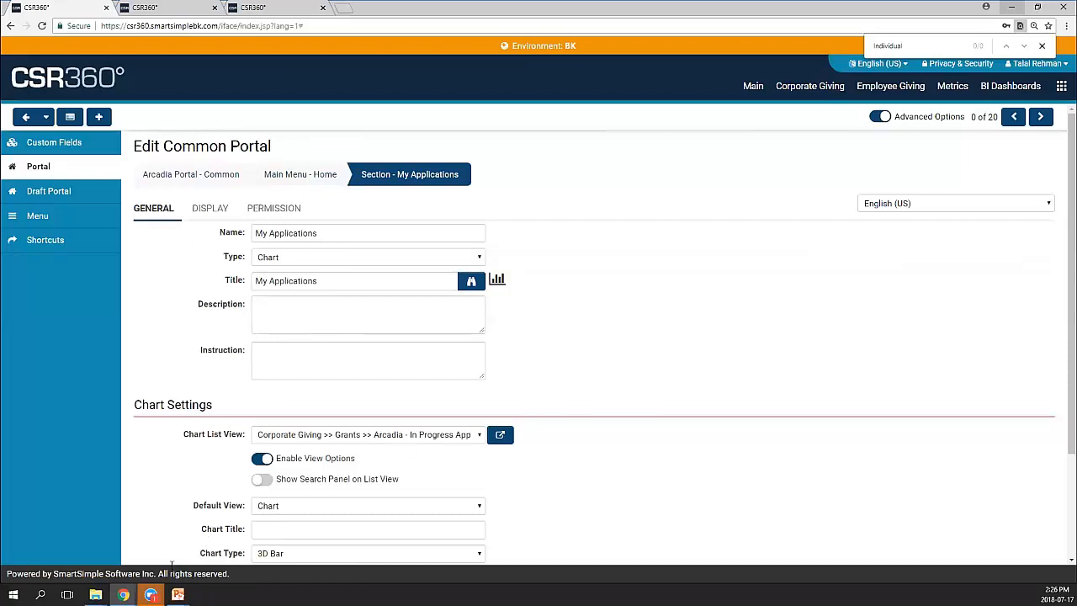
{"action": "mouse_move", "coordinate": [123, 594]}
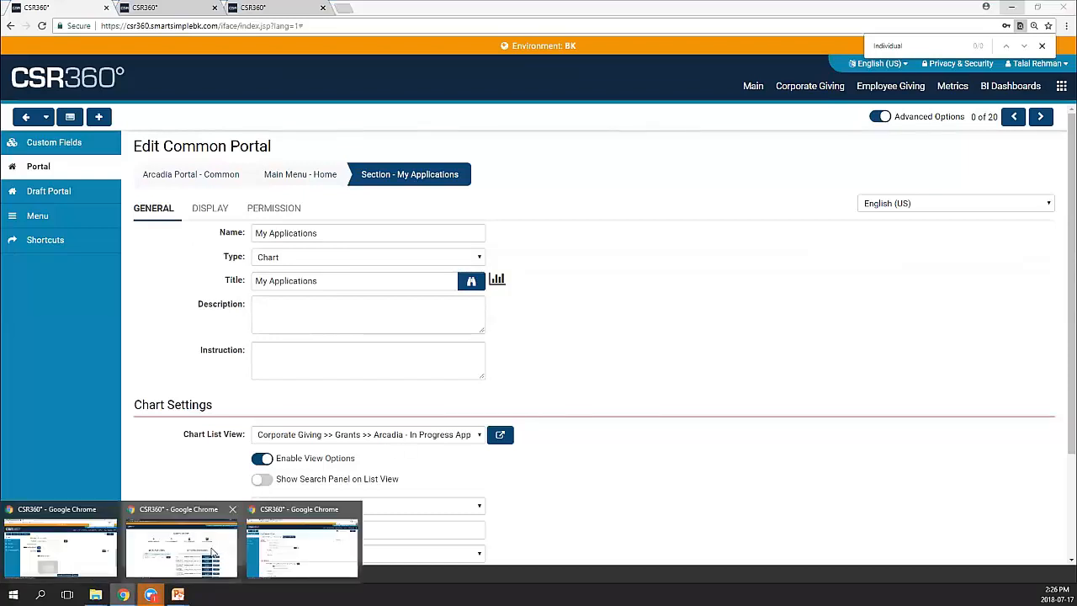
{"action": "left_click", "coordinate": [212, 553]}
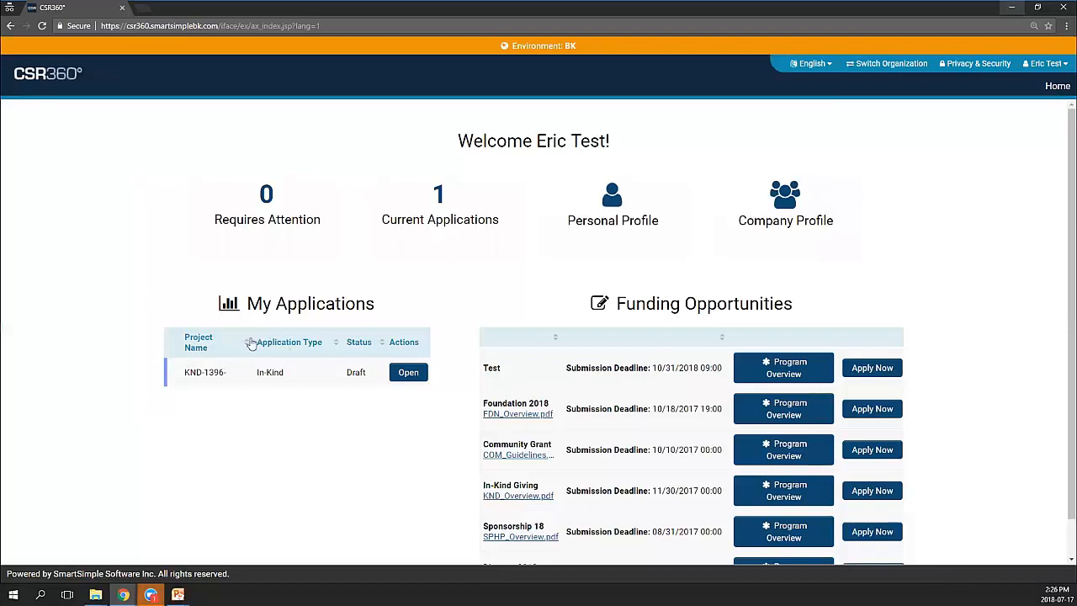
{"action": "left_click", "coordinate": [1055, 87]}
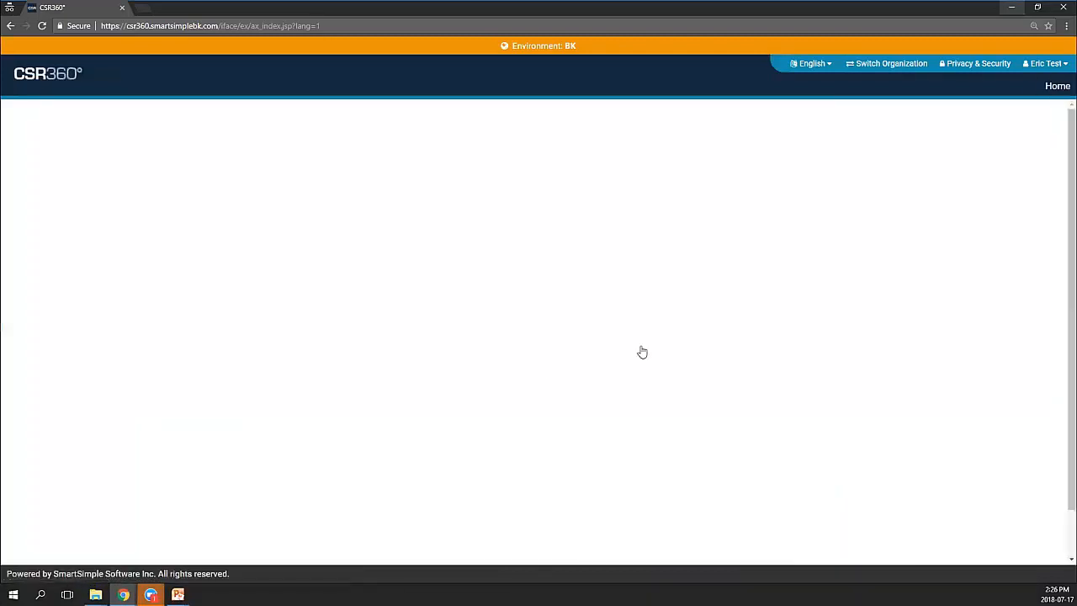
{"action": "scroll", "coordinate": [471, 345], "scroll_direction": "down", "scroll_amount": 1}
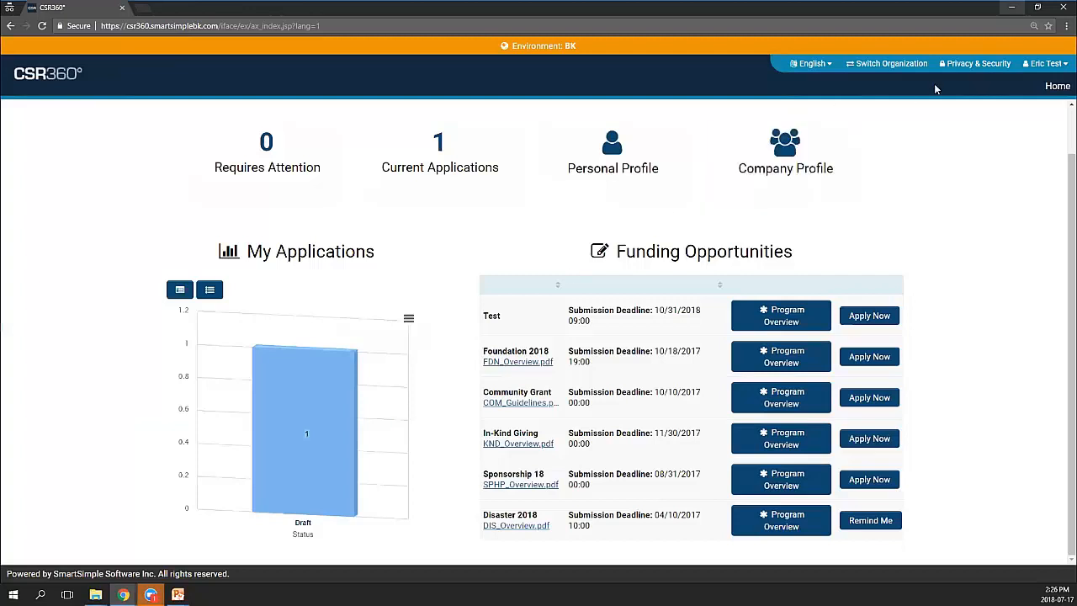
{"action": "left_click", "coordinate": [1014, 8]}
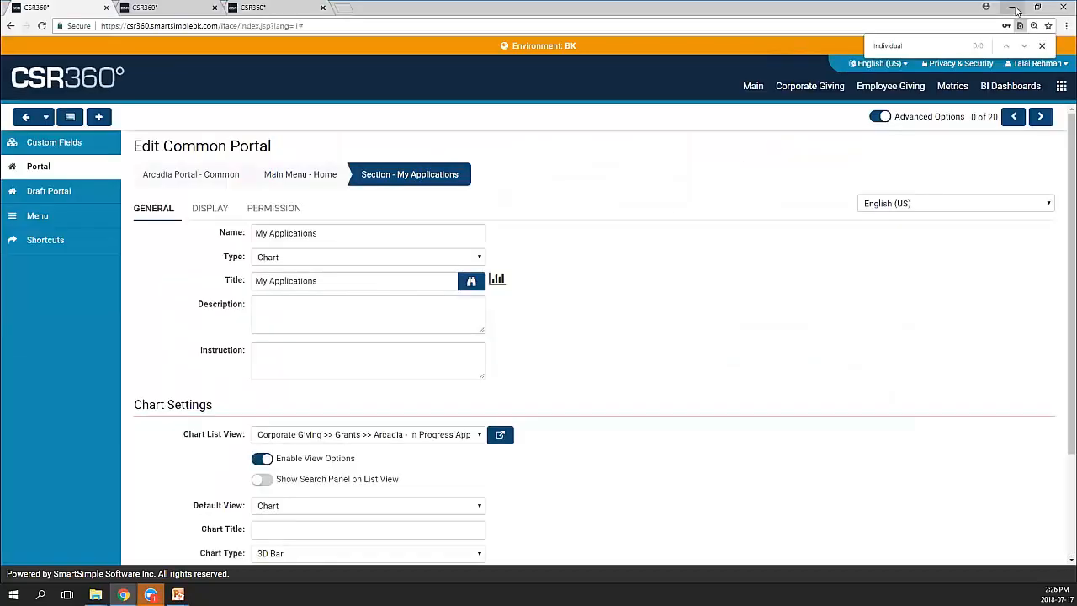
Keep the section type as Chart, a 3D Bar of Status against Application Name
{"action": "left_click", "coordinate": [384, 257]}
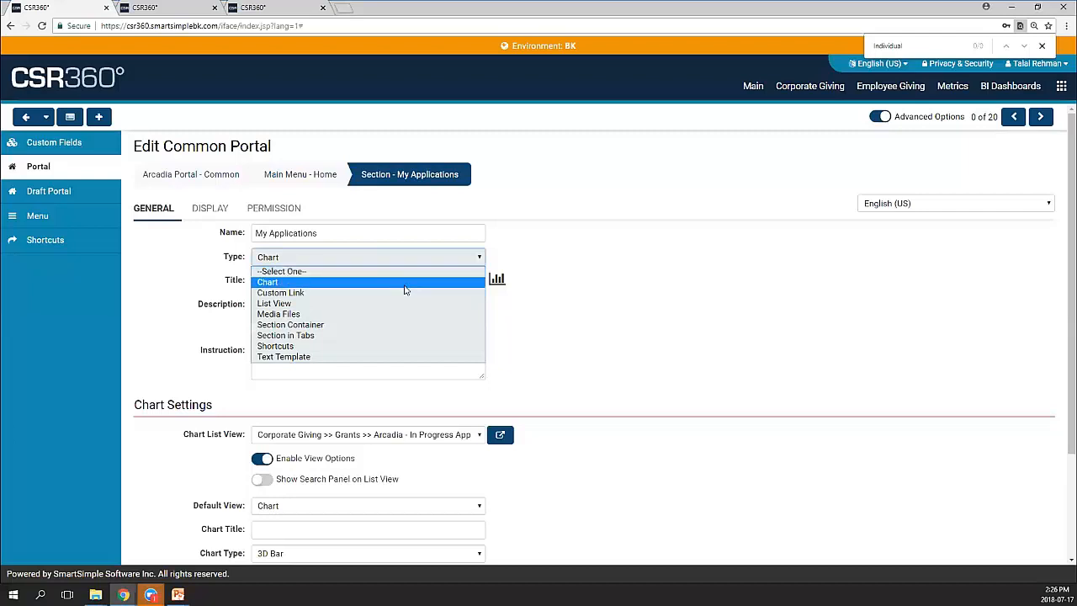
{"action": "left_click", "coordinate": [555, 279]}
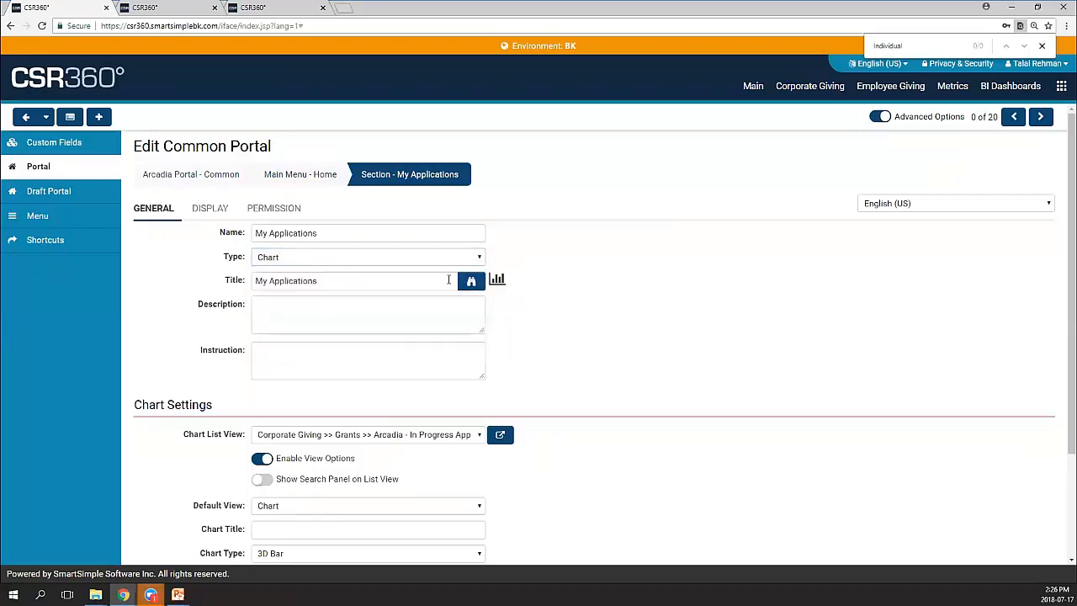
{"action": "scroll", "coordinate": [420, 285], "scroll_direction": "down", "scroll_amount": 2}
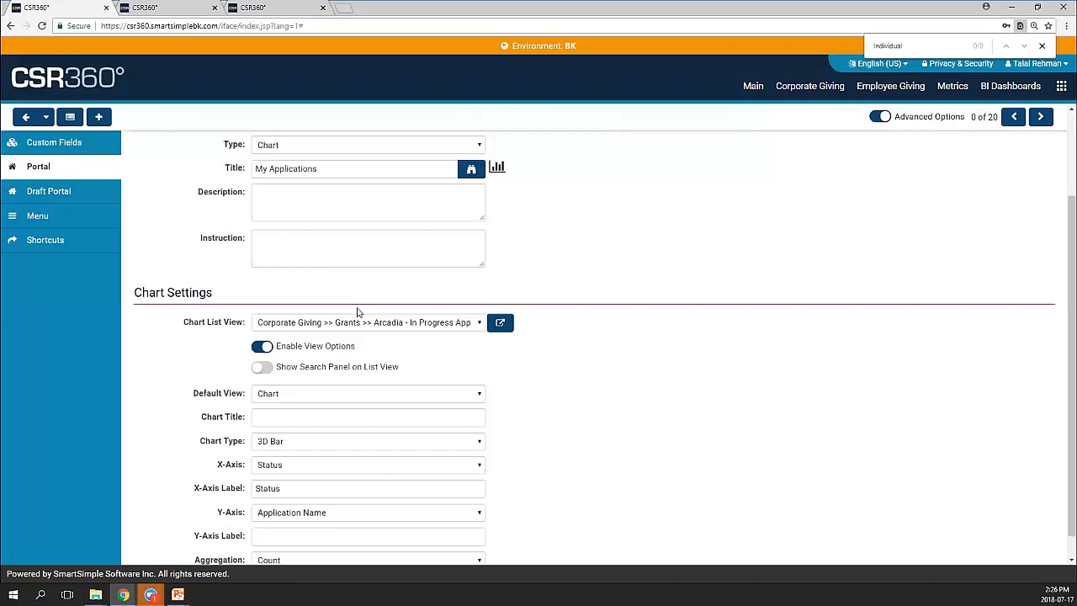
{"action": "left_click", "coordinate": [364, 323]}
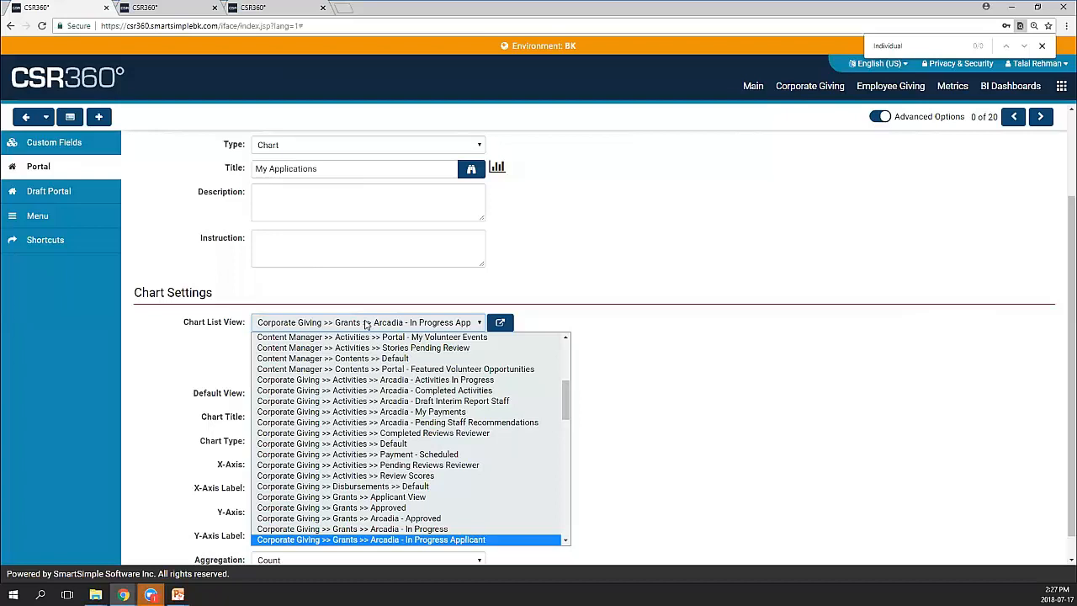
{"action": "left_click", "coordinate": [367, 325]}
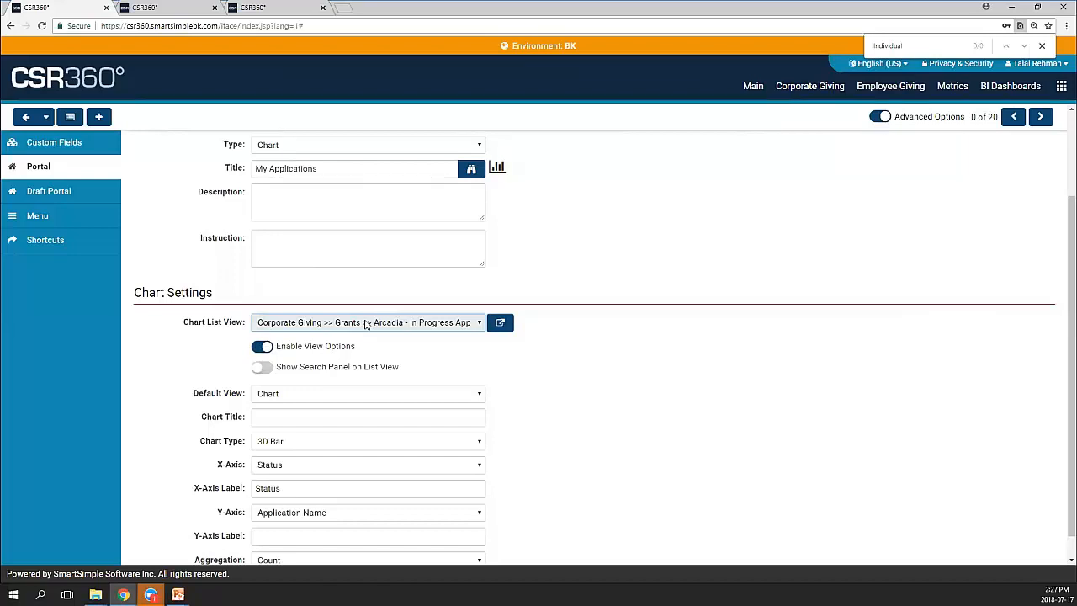
{"action": "left_click", "coordinate": [528, 381]}
{"action": "scroll", "coordinate": [529, 382], "scroll_direction": "down", "scroll_amount": 1}
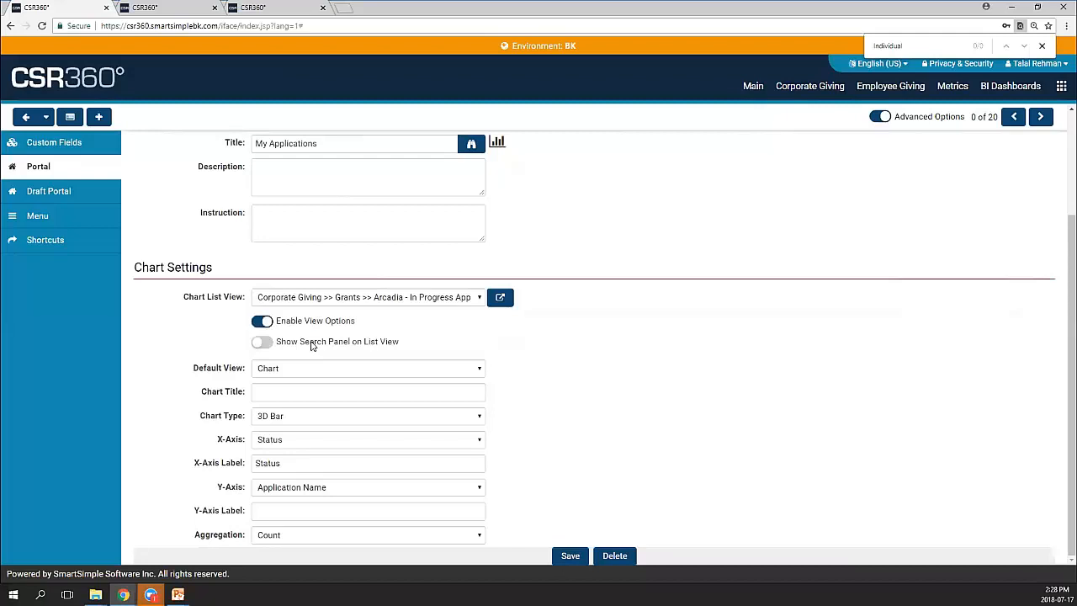
{"action": "left_click", "coordinate": [366, 368]}
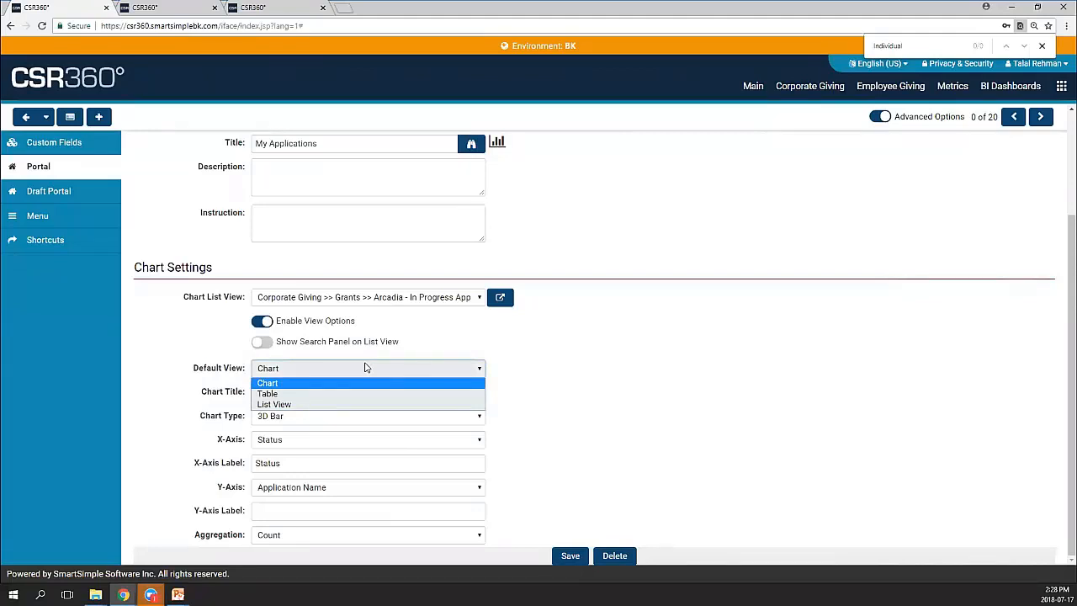
{"action": "left_click", "coordinate": [366, 368]}
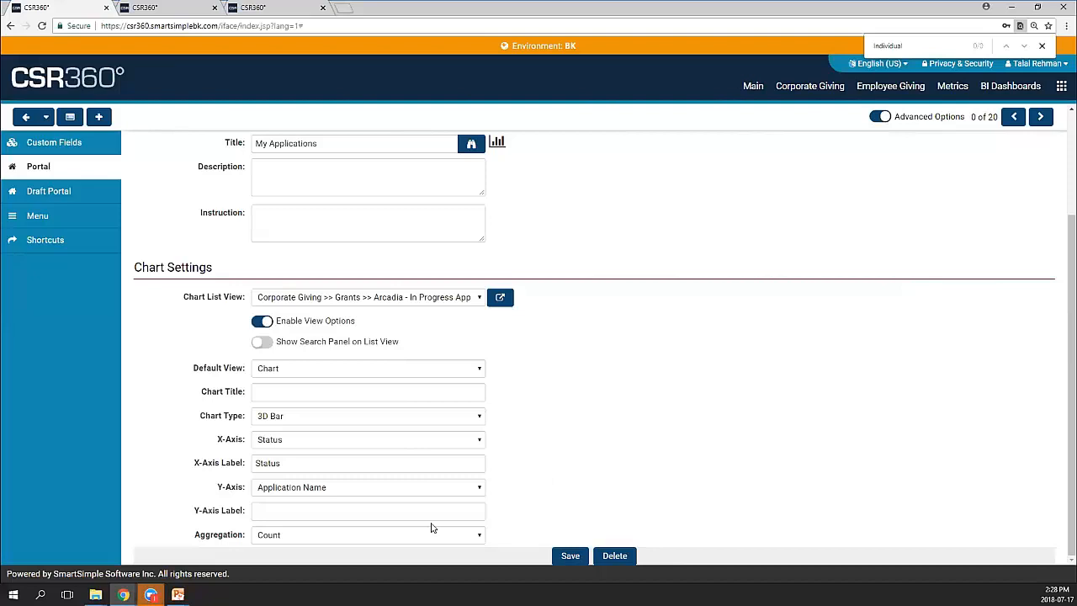
{"action": "left_click", "coordinate": [479, 536]}
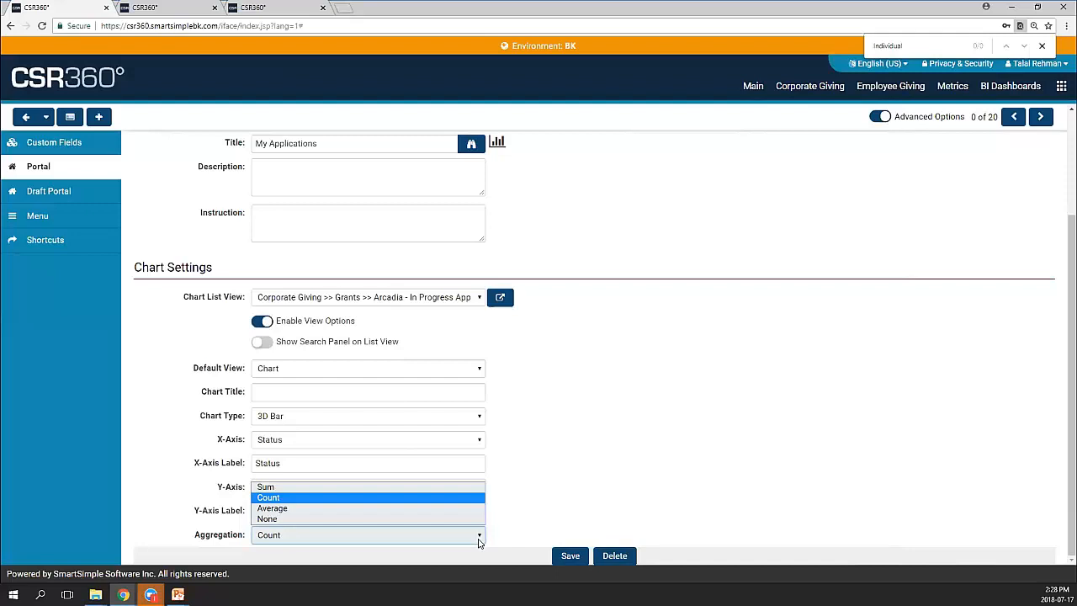
{"action": "left_click", "coordinate": [595, 504]}
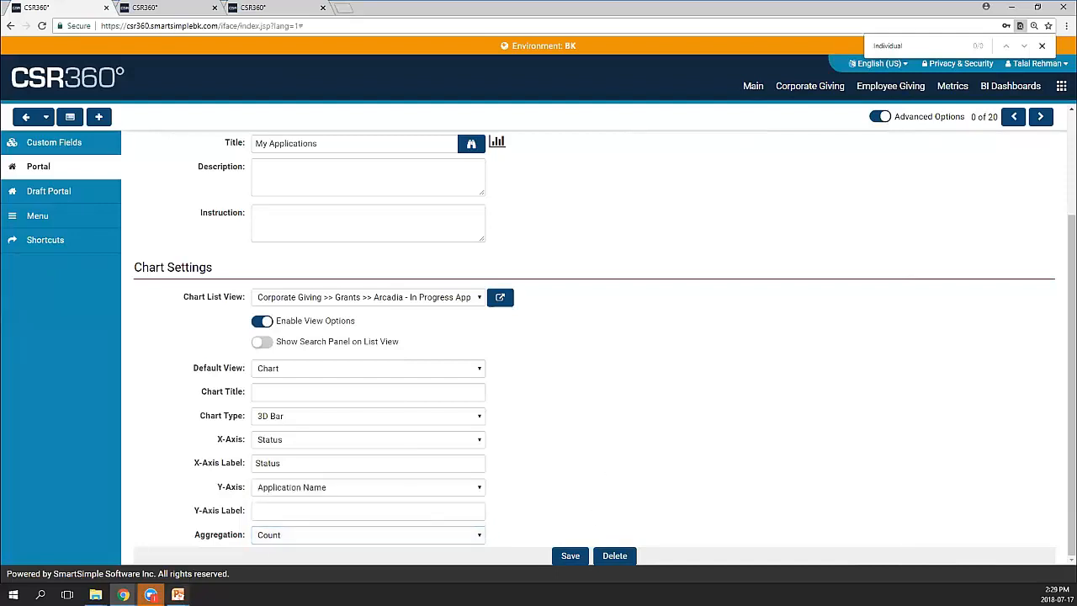
{"action": "mouse_move", "coordinate": [126, 593]}
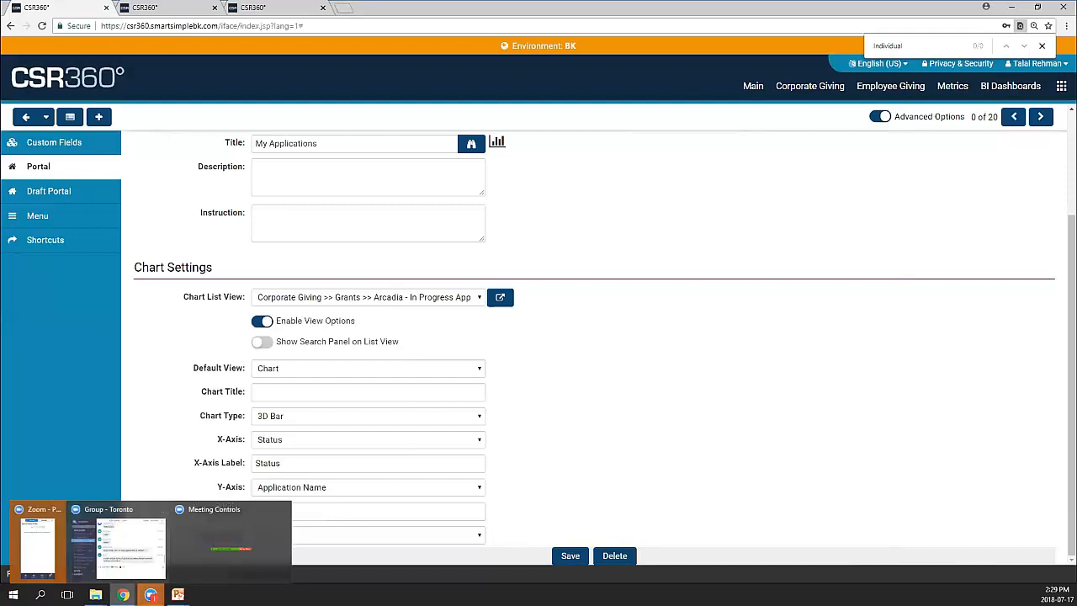
After previewing the dashboard, go back to Home's sections and open Funding Opportunities
{"action": "left_click", "coordinate": [164, 568]}
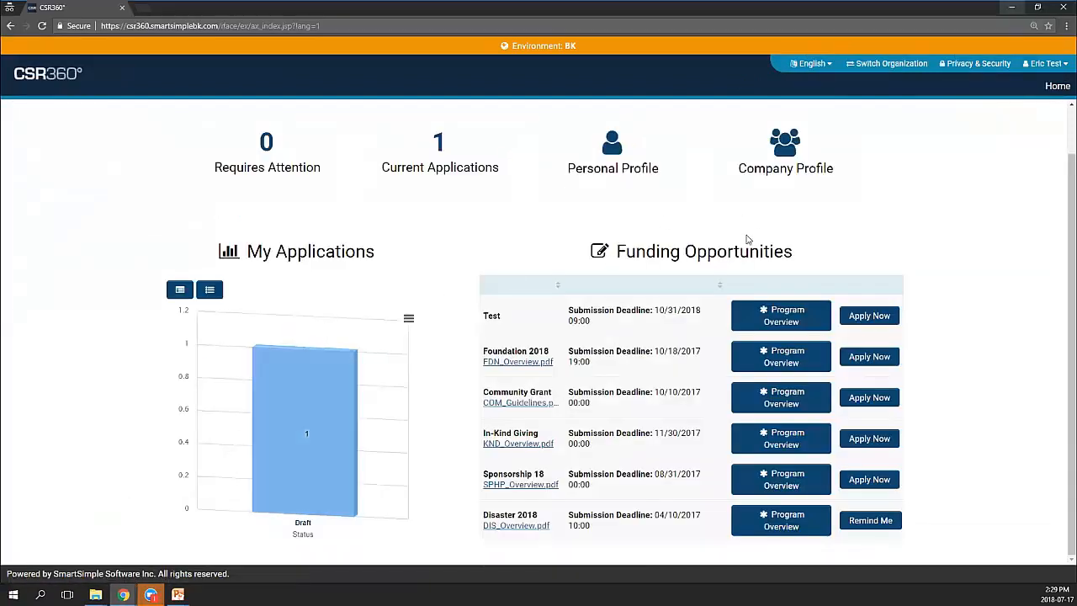
{"action": "left_click", "coordinate": [1013, 8]}
{"action": "scroll", "coordinate": [640, 303], "scroll_direction": "up", "scroll_amount": 3}
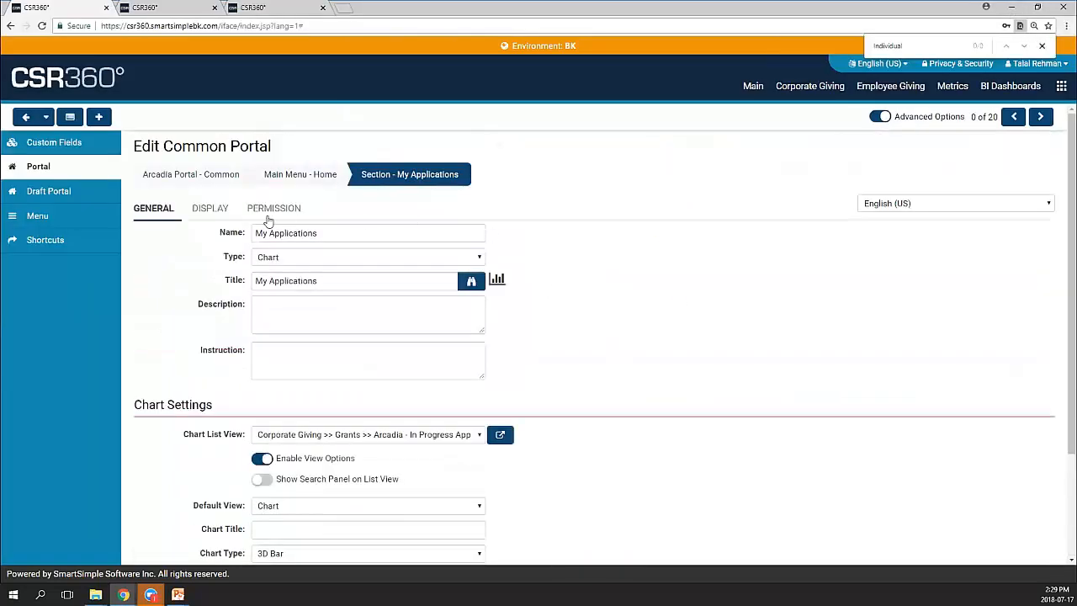
{"action": "left_click", "coordinate": [288, 181]}
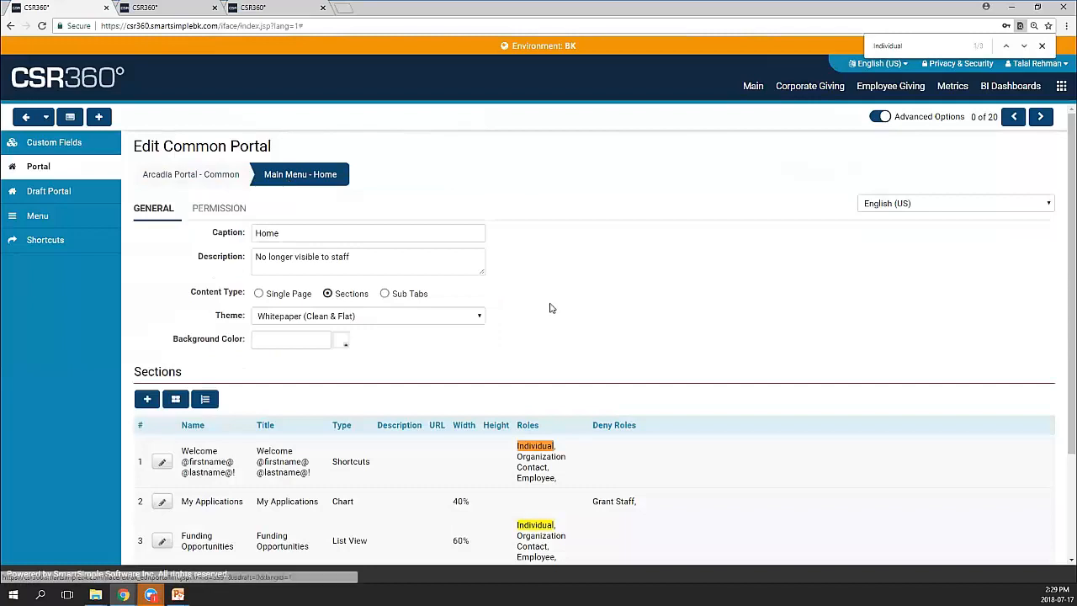
{"action": "scroll", "coordinate": [570, 333], "scroll_direction": "down", "scroll_amount": 2}
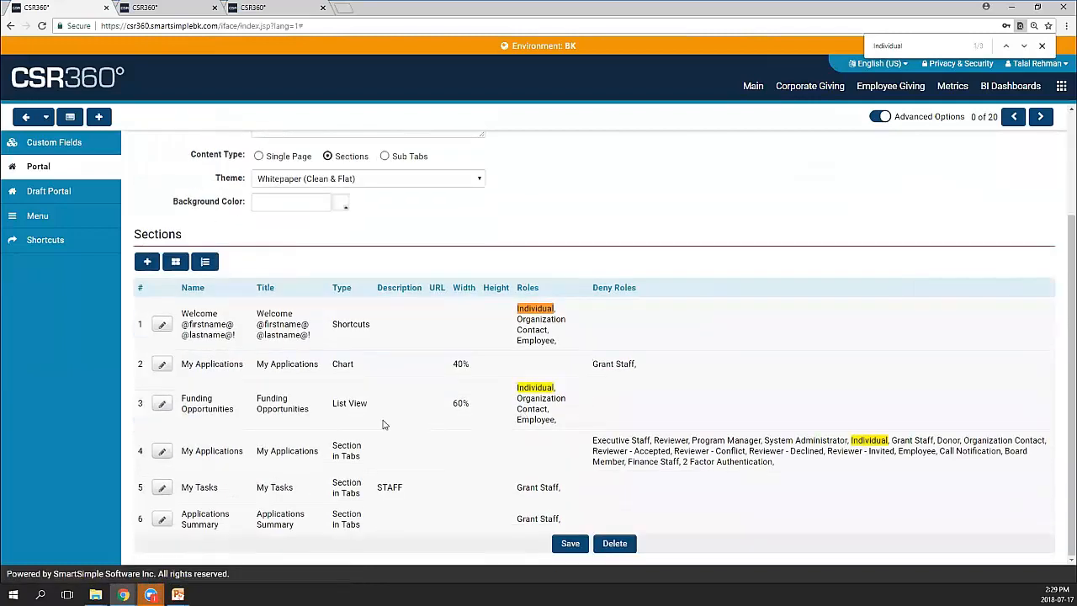
{"action": "left_click", "coordinate": [163, 406]}
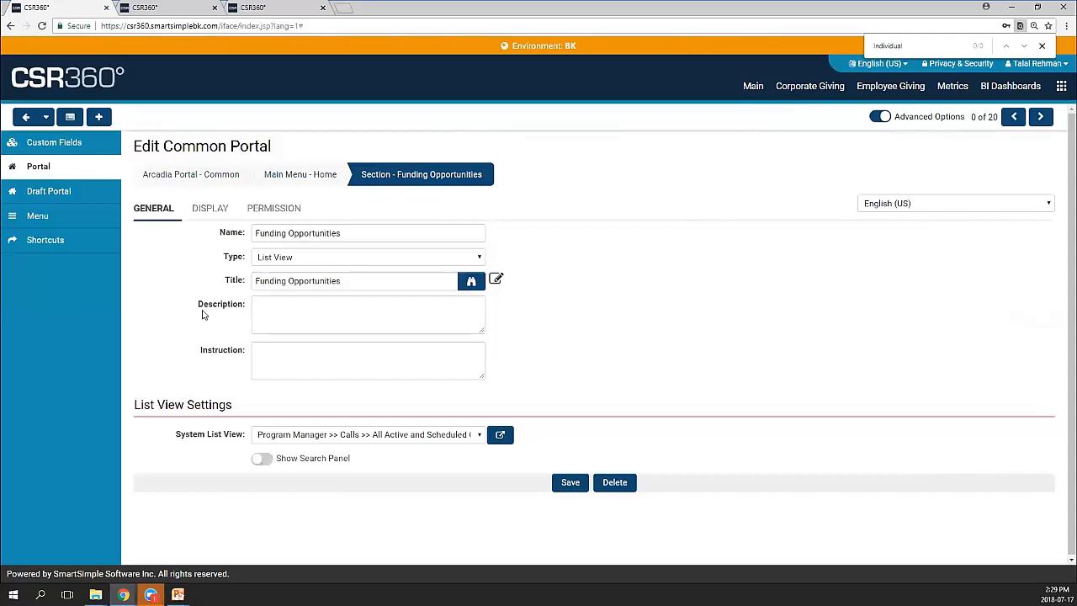
Confirm Funding Opportunities stays a List View with its current list view, and view its permitted roles
{"action": "left_click", "coordinate": [281, 261]}
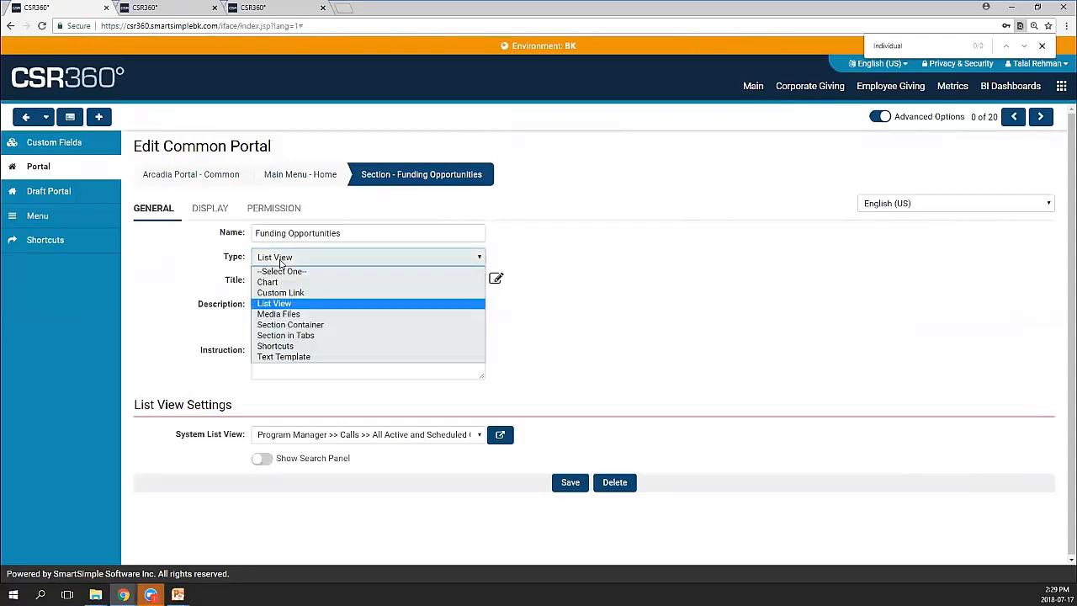
{"action": "left_click", "coordinate": [281, 262]}
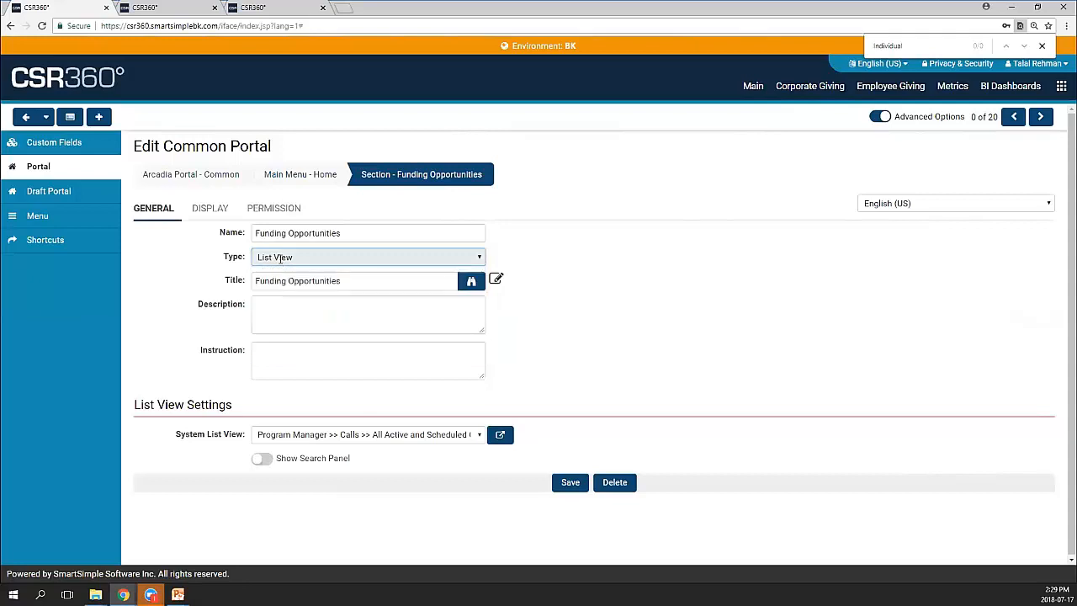
{"action": "left_click", "coordinate": [365, 438]}
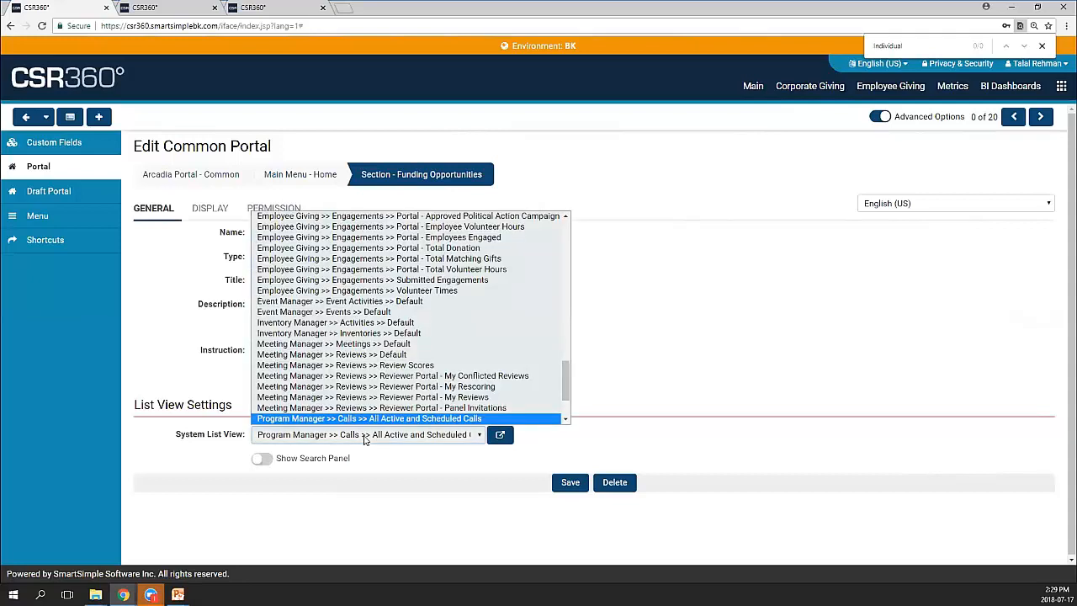
{"action": "left_click", "coordinate": [364, 439]}
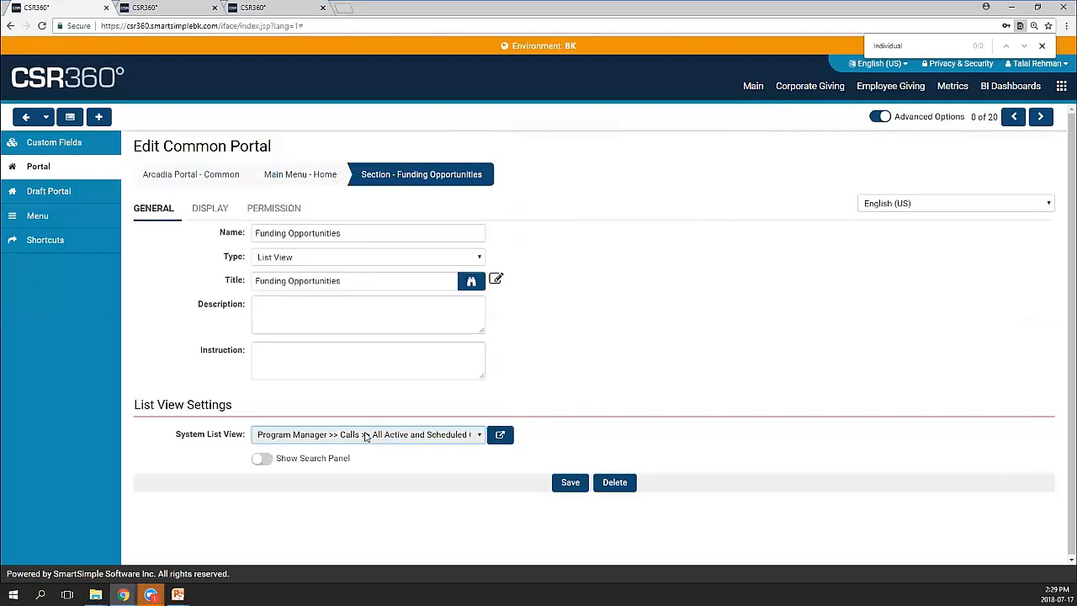
{"action": "left_click", "coordinate": [257, 211]}
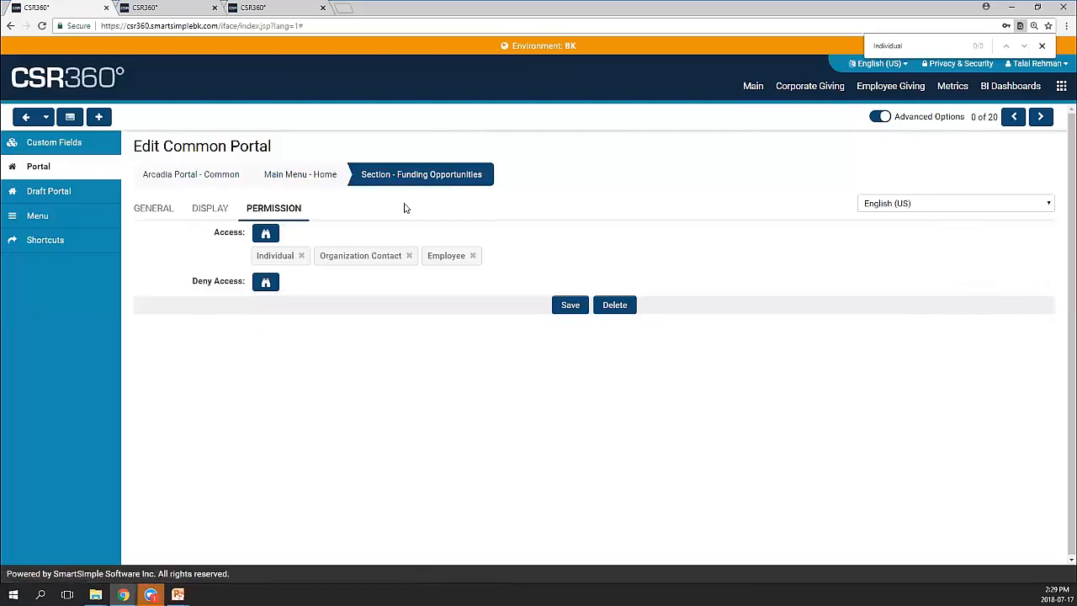
On the test applicant's record, close the Roles and Access dialog and bring up the applications menu
{"action": "left_click", "coordinate": [155, 11]}
{"action": "left_click", "coordinate": [870, 71]}
{"action": "left_click", "coordinate": [1062, 85]}
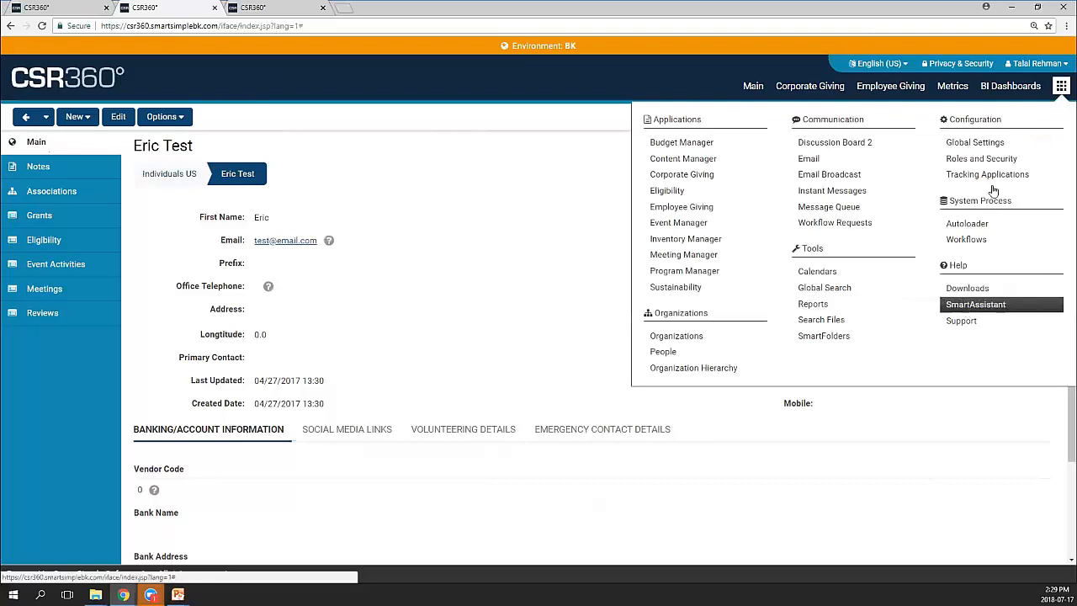
View the Individual user role's Portal settings, then return to the common portal tab
{"action": "left_click", "coordinate": [984, 160]}
{"action": "left_click", "coordinate": [39, 183]}
{"action": "scroll", "coordinate": [109, 305], "scroll_direction": "down", "scroll_amount": 3}
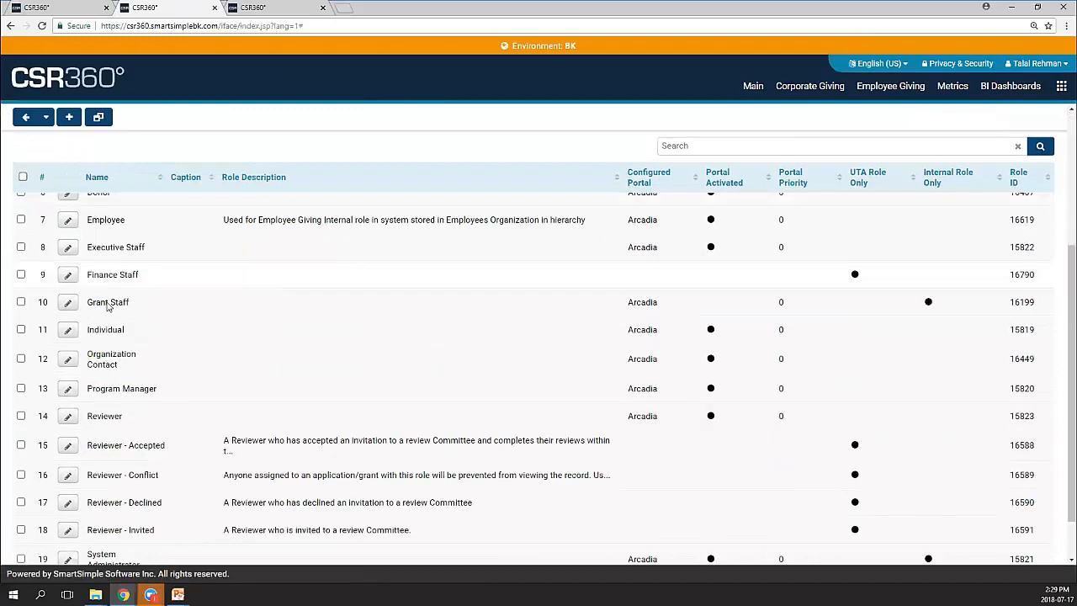
{"action": "left_click", "coordinate": [68, 329]}
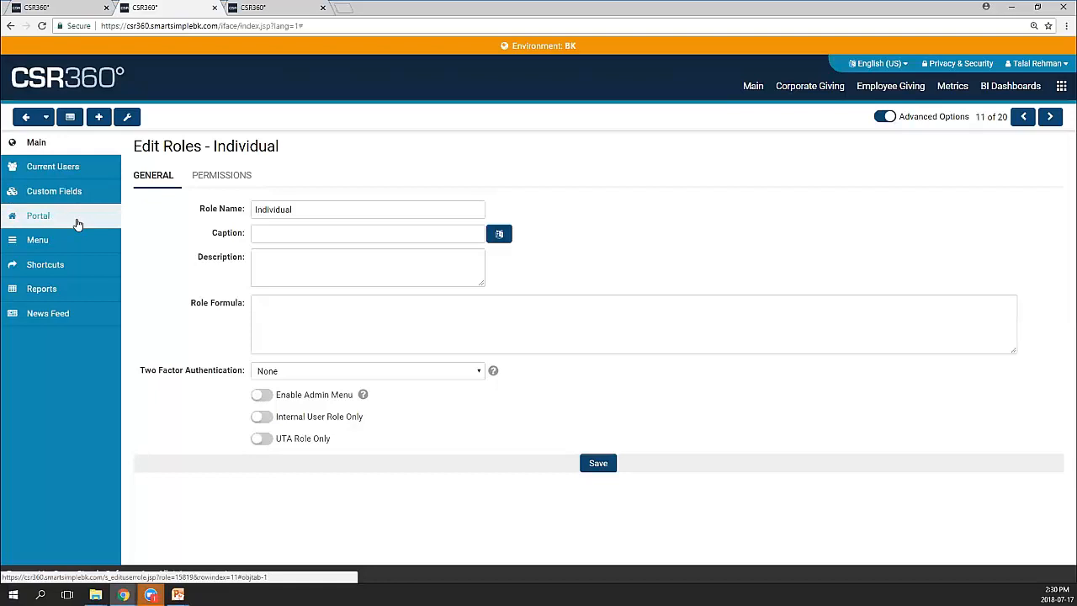
{"action": "left_click", "coordinate": [76, 223]}
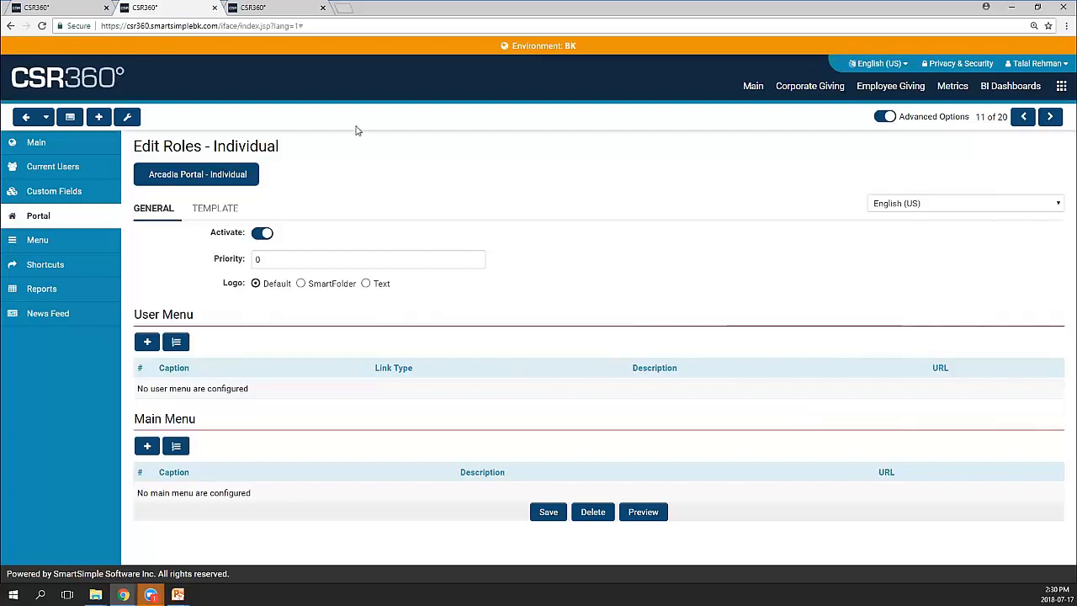
{"action": "left_click", "coordinate": [52, 8]}
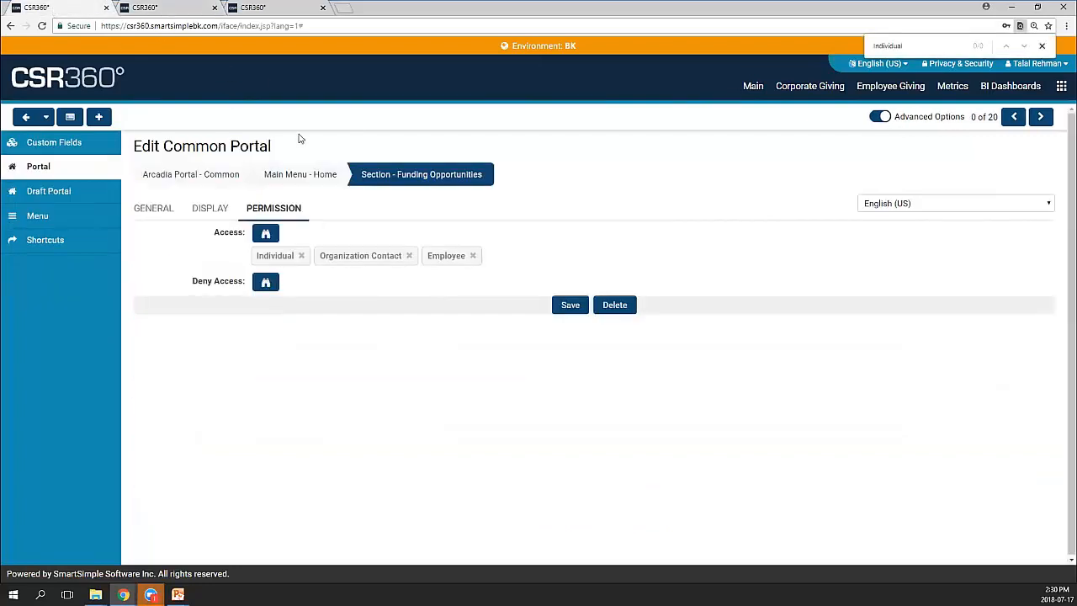
Go from the section's General settings to the Common portal's Shortcuts list
{"action": "left_click", "coordinate": [153, 212]}
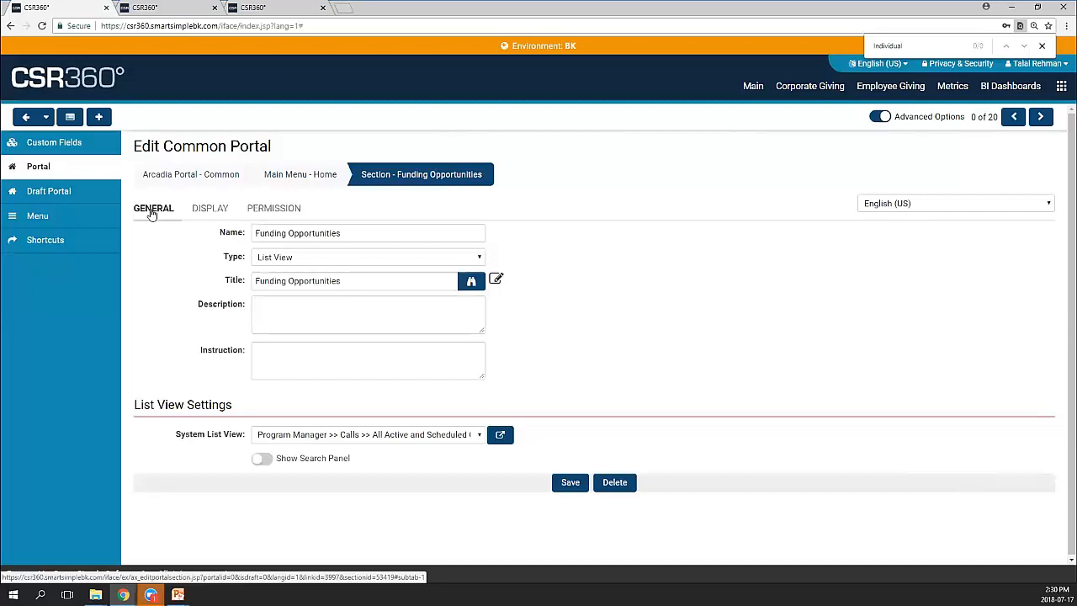
{"action": "left_click", "coordinate": [151, 213]}
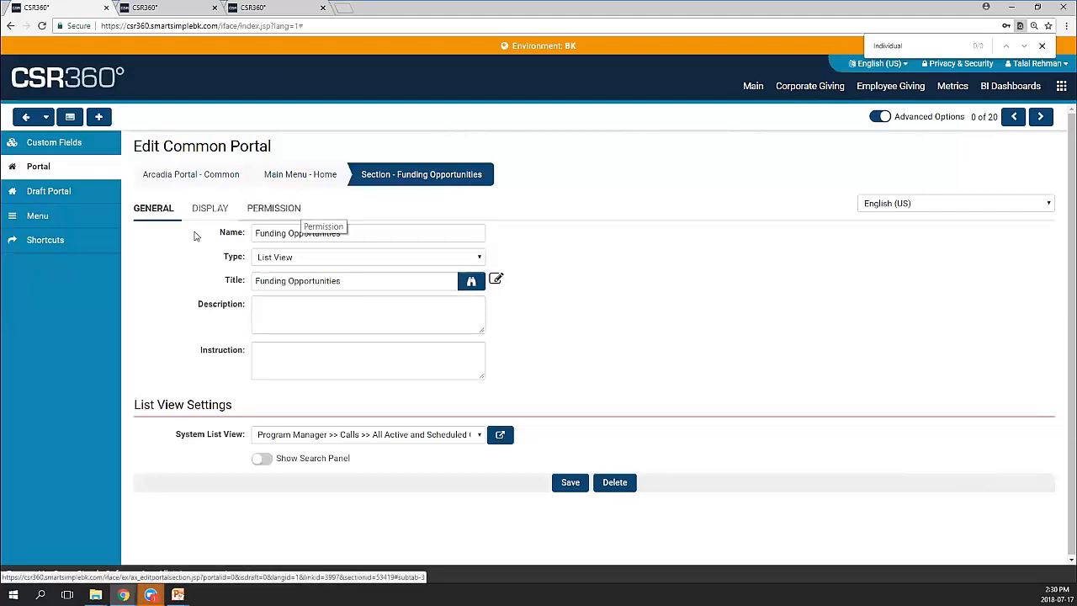
{"action": "left_click", "coordinate": [99, 249]}
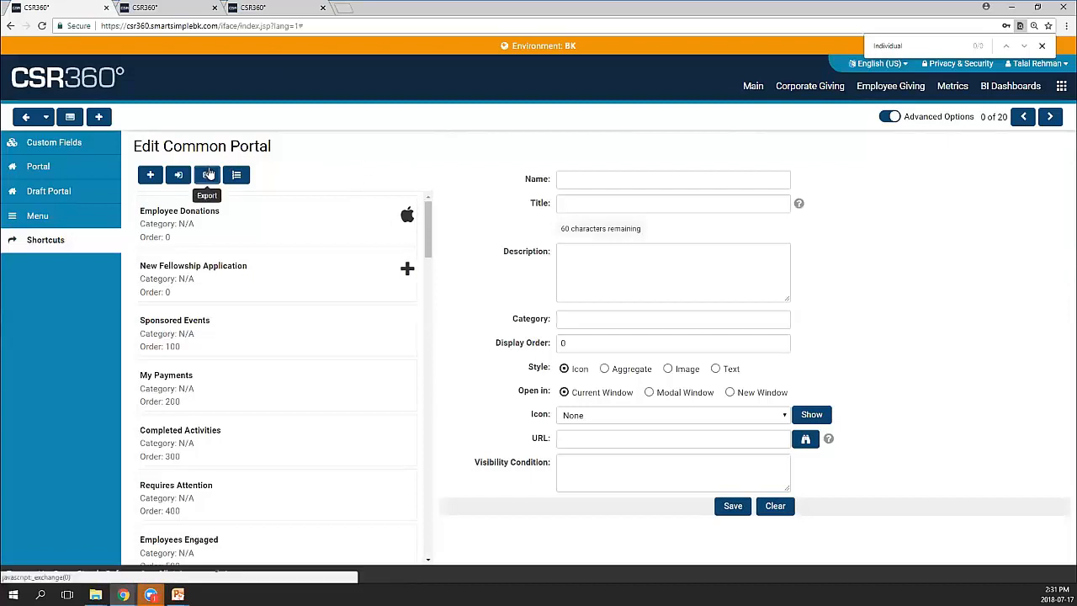
Create a new shortcut with both Name and Title set to 'Webinar Test'
{"action": "left_click", "coordinate": [152, 178]}
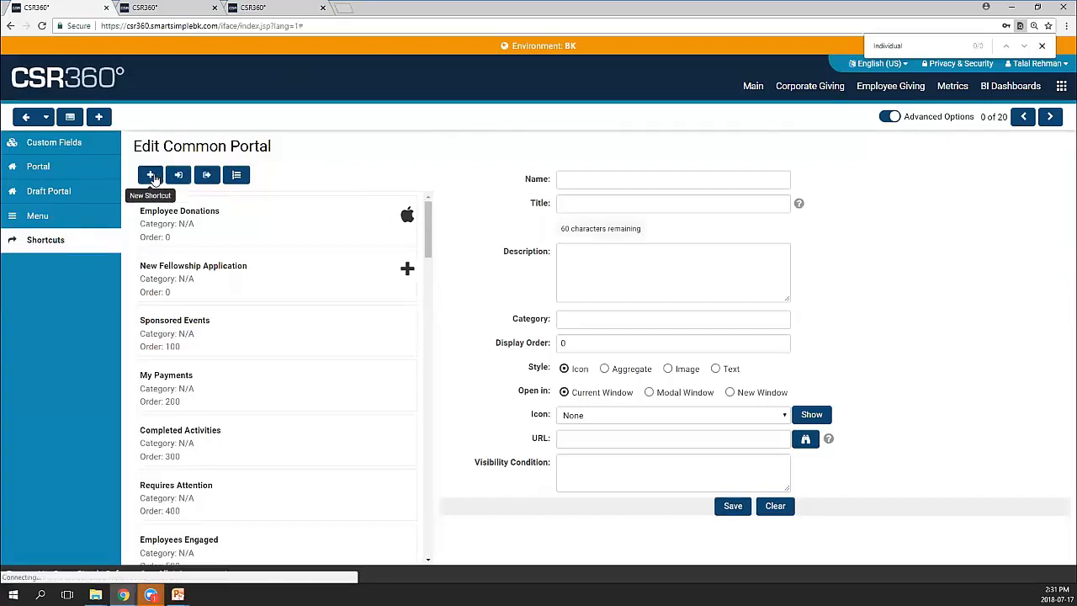
{"action": "left_click", "coordinate": [622, 180]}
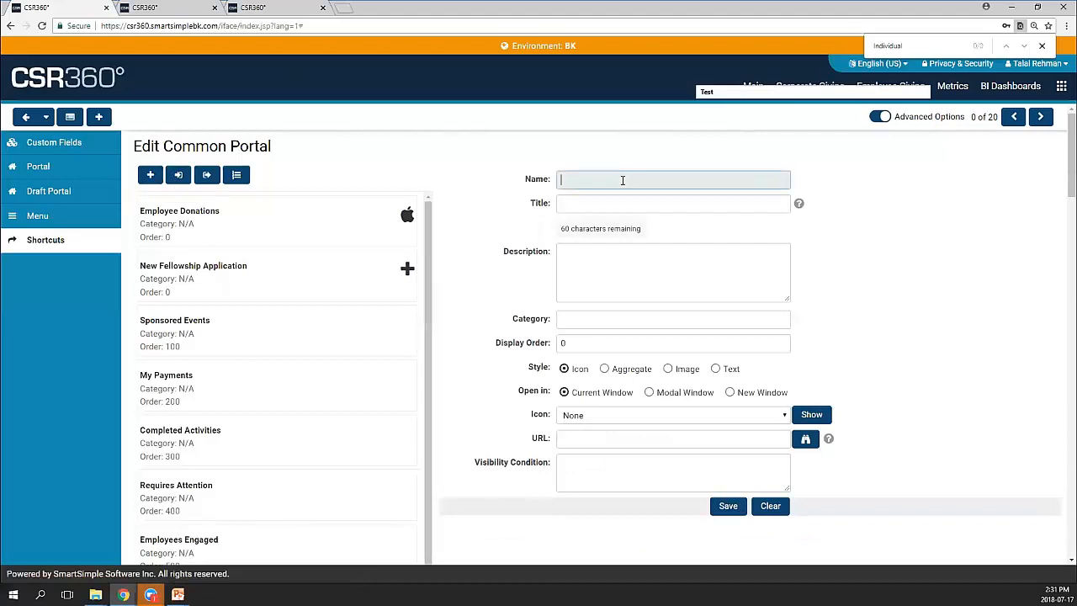
{"action": "type", "text": "Webina"}
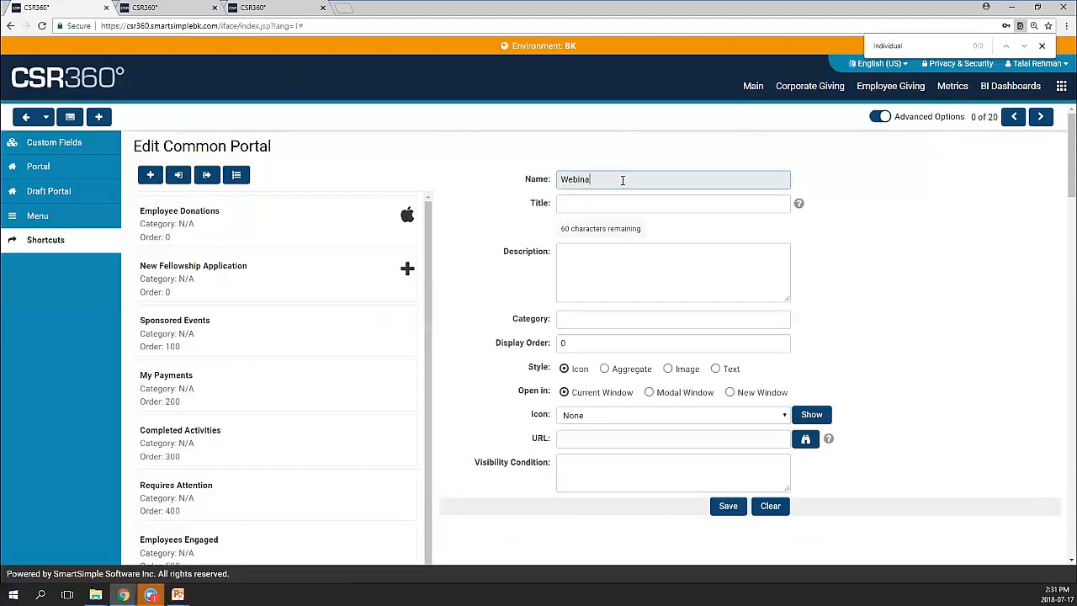
{"action": "type", "text": "r Test"}
{"action": "key", "text": "ctrl+a"}
{"action": "key", "text": "ctrl+c"}
{"action": "key", "text": "Tab"}
{"action": "key", "text": "ctrl+v"}
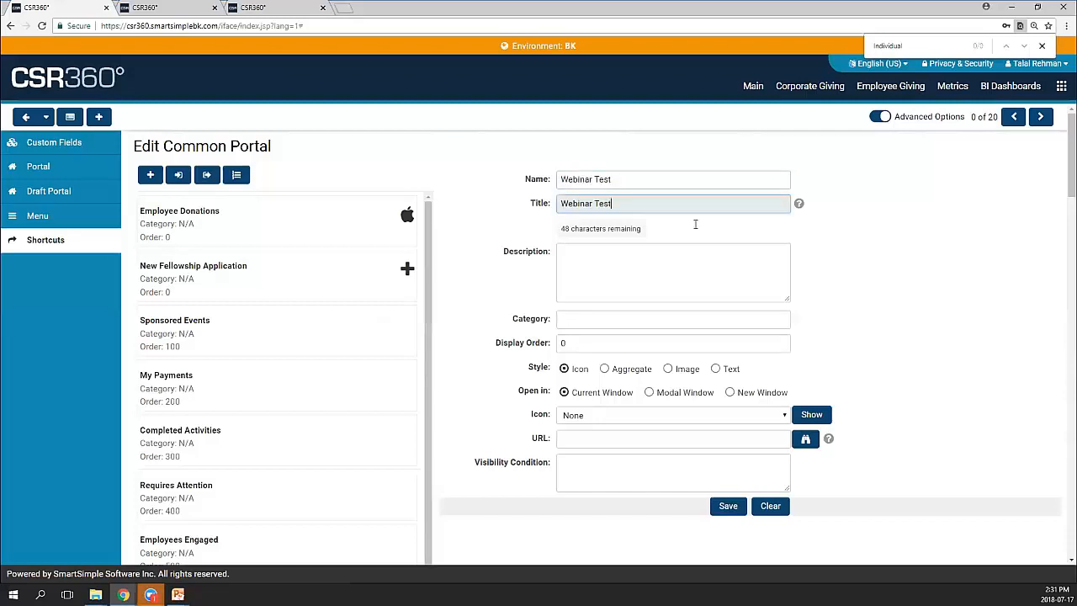
{"action": "left_click", "coordinate": [842, 286]}
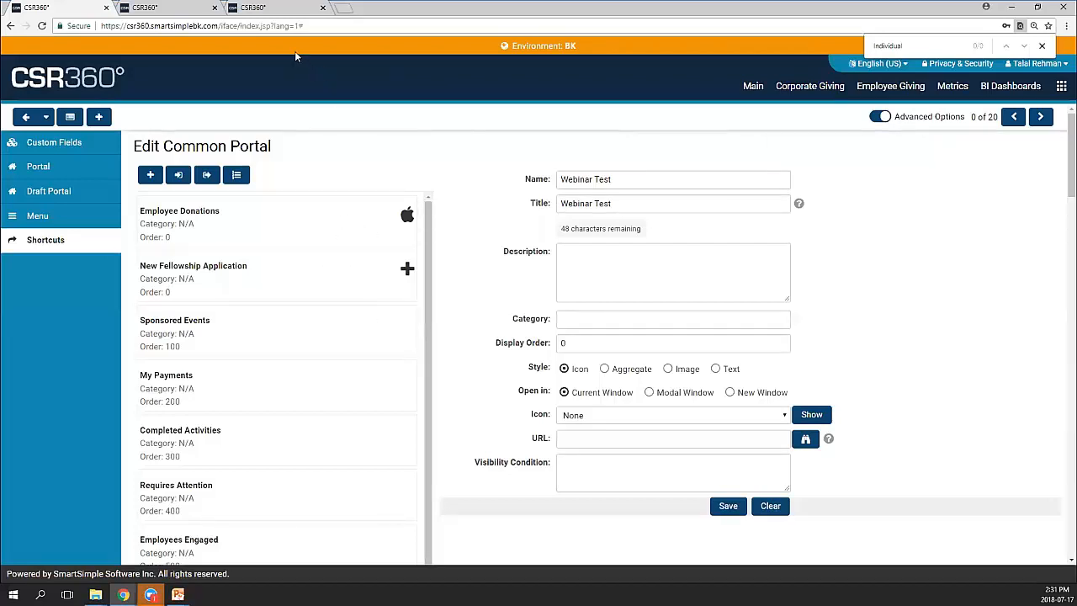
Show the Main corporate dashboard, highlighting its Quick Links before returning to the giving totals
{"action": "left_click", "coordinate": [281, 10]}
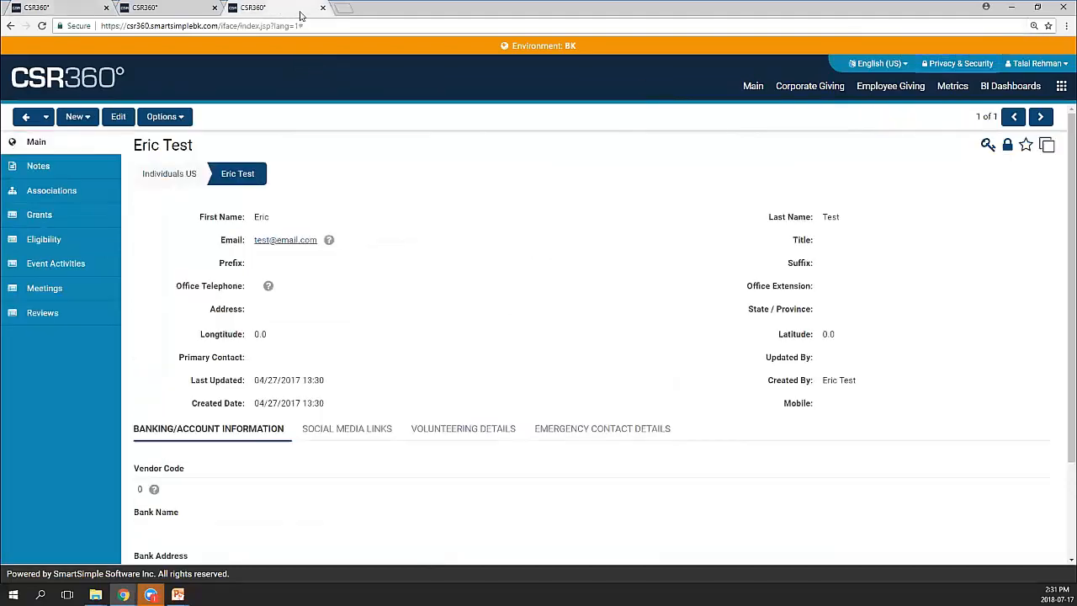
{"action": "left_click", "coordinate": [753, 86]}
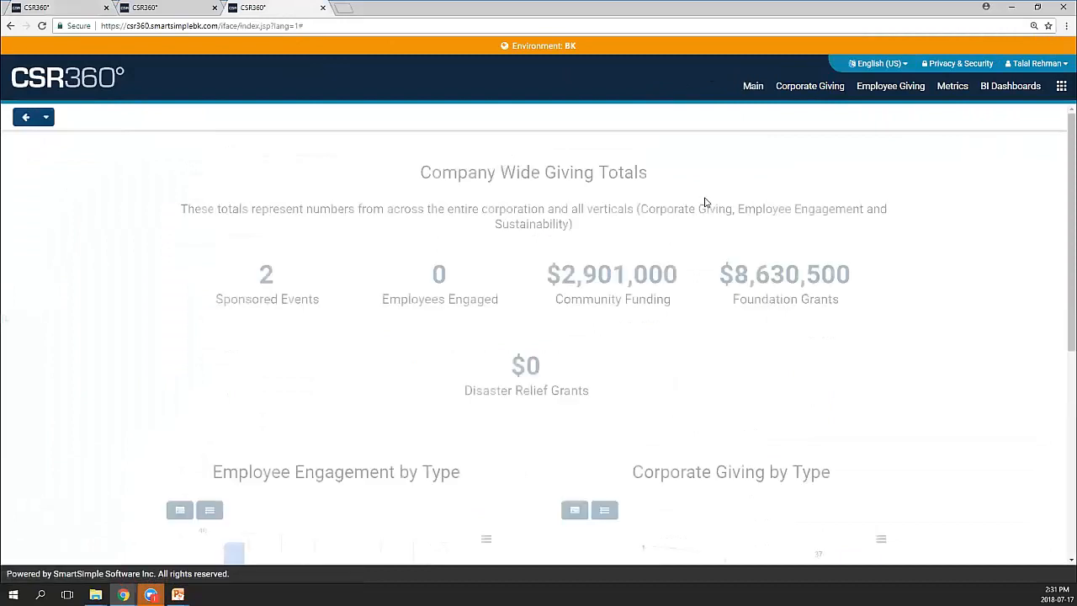
{"action": "scroll", "coordinate": [950, 278], "scroll_direction": "down", "scroll_amount": 5}
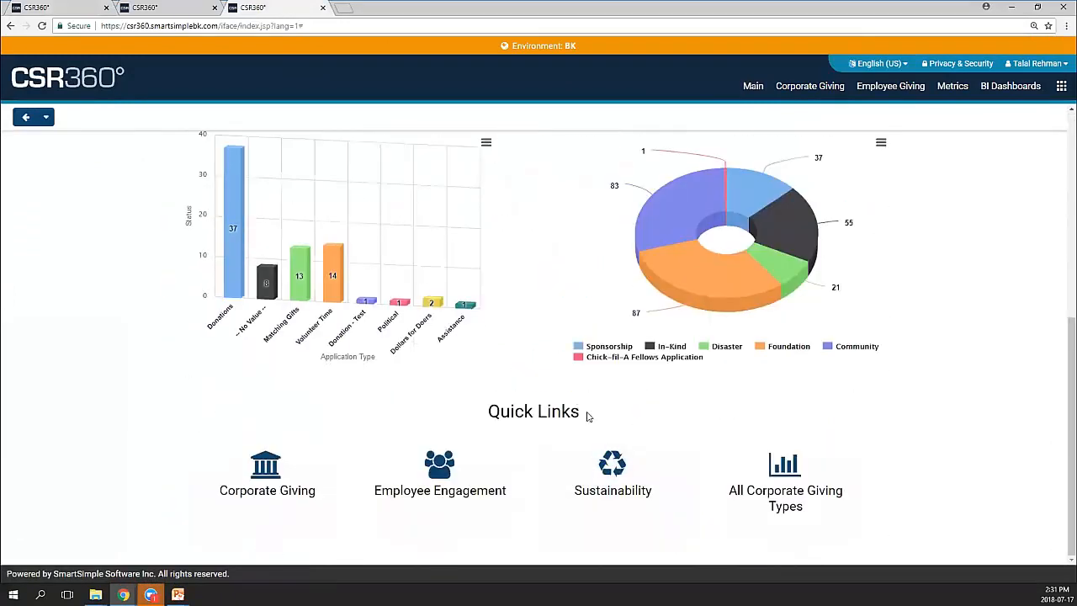
{"action": "left_click_drag", "start_coordinate": [591, 416], "coordinate": [514, 412]}
{"action": "left_click", "coordinate": [630, 414]}
{"action": "left_click_drag", "start_coordinate": [484, 412], "coordinate": [515, 412]}
{"action": "left_click", "coordinate": [598, 404]}
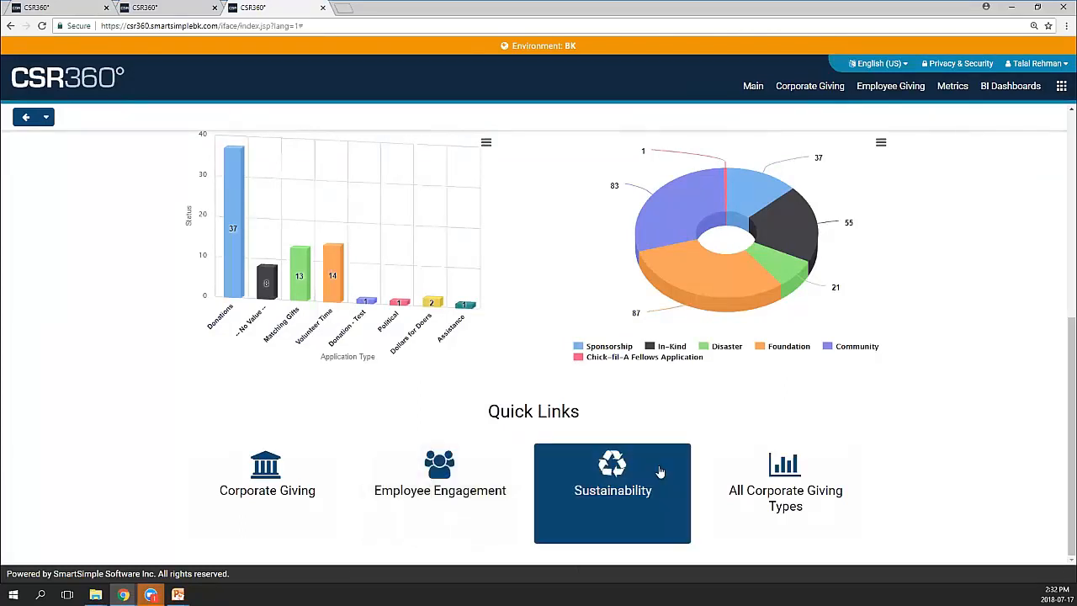
{"action": "scroll", "coordinate": [610, 553], "scroll_direction": "up", "scroll_amount": 2}
{"action": "scroll", "coordinate": [841, 337], "scroll_direction": "up", "scroll_amount": 3}
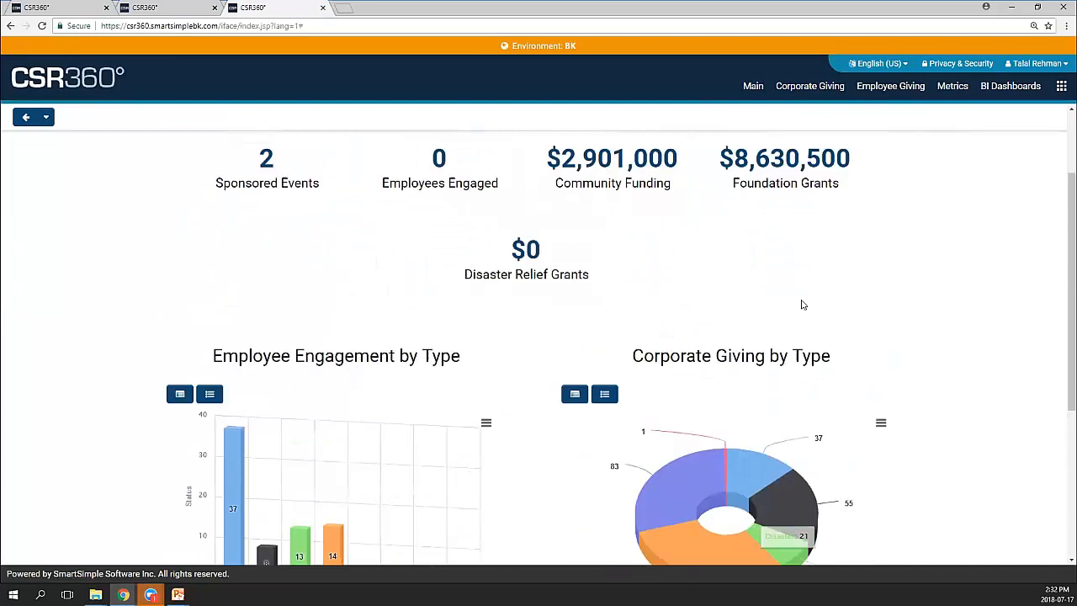
Set the Webinar Test shortcut to Aggregate Style and browse its System List View options unchanged
{"action": "left_click", "coordinate": [156, 8]}
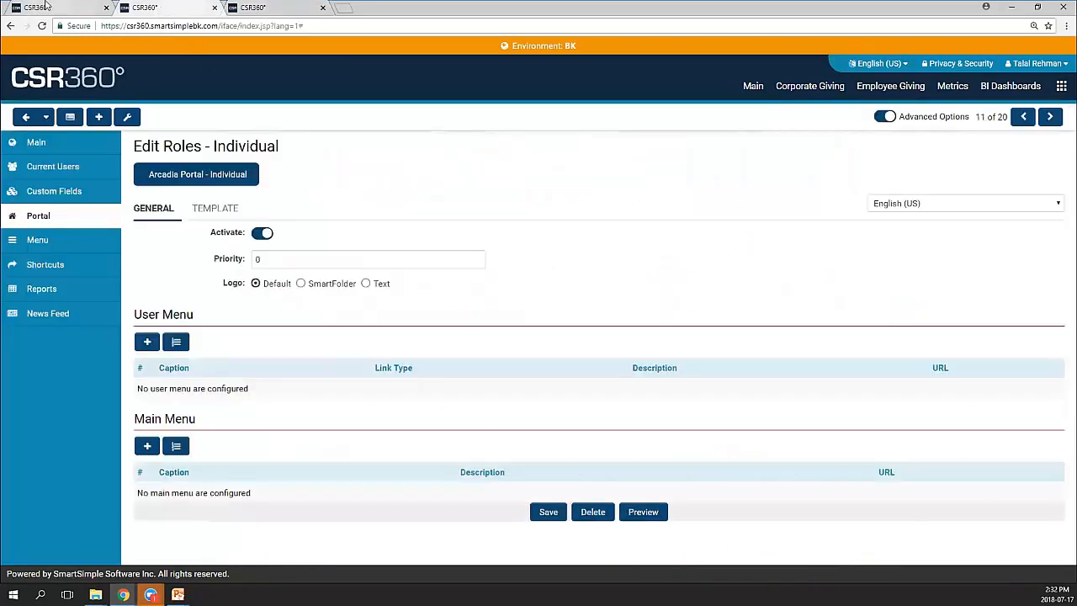
{"action": "left_click", "coordinate": [38, 9]}
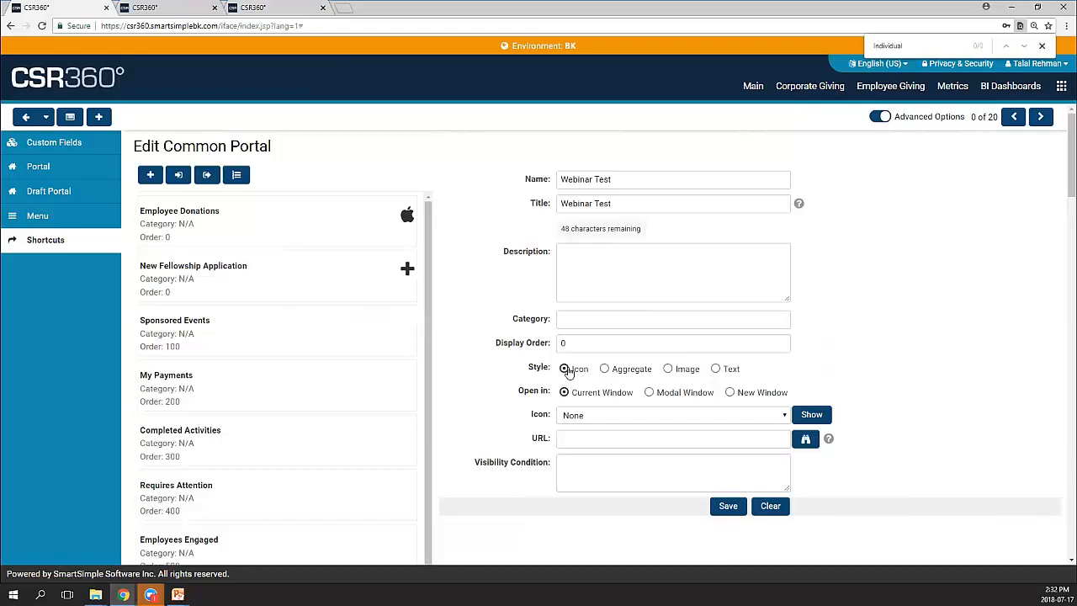
{"action": "left_click", "coordinate": [605, 369]}
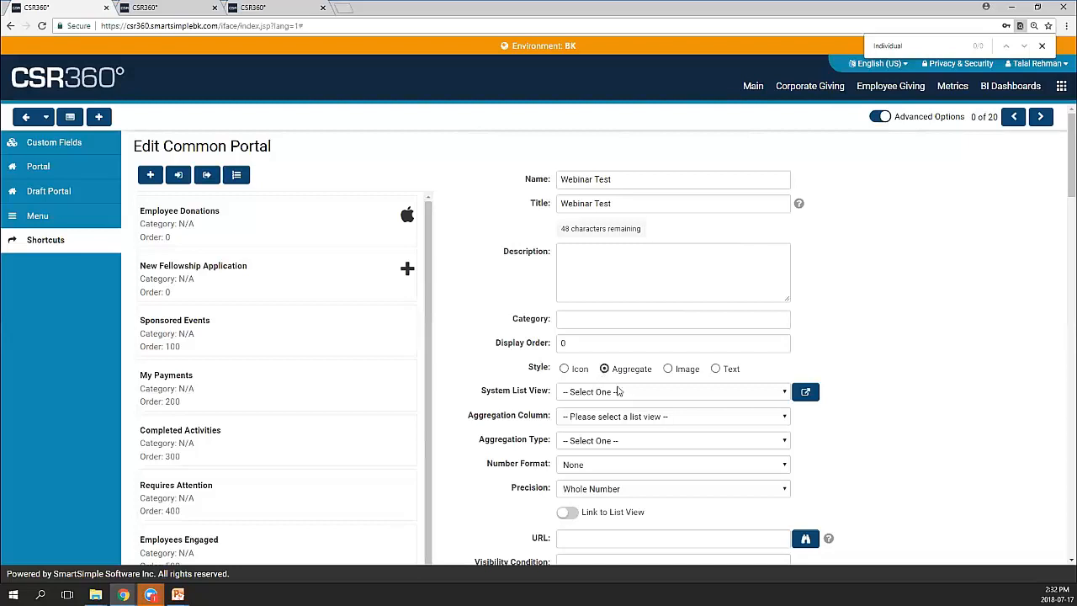
{"action": "left_click", "coordinate": [620, 393]}
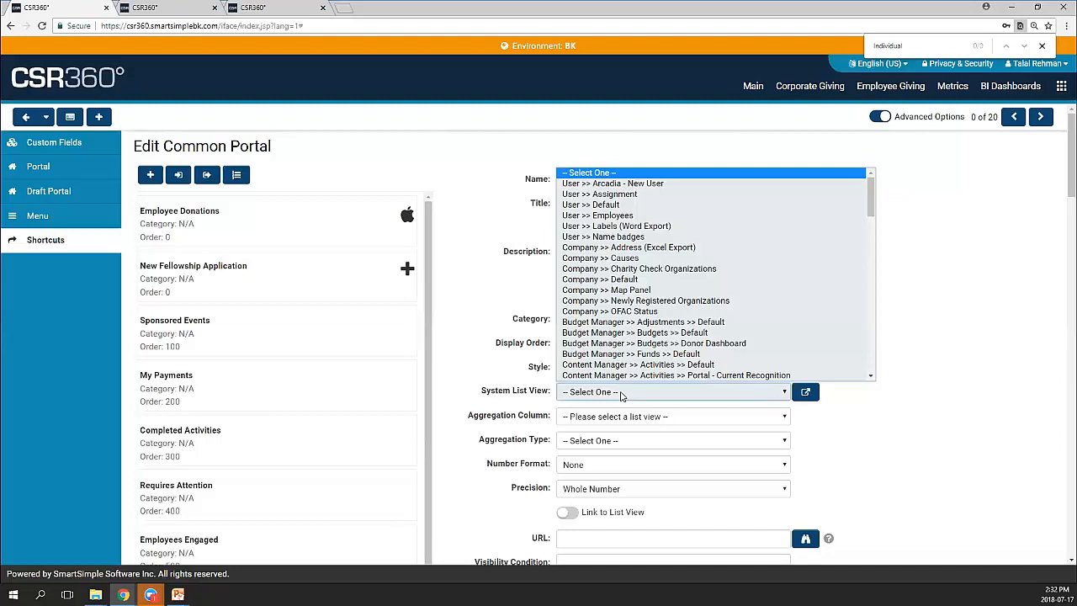
{"action": "left_click", "coordinate": [124, 596]}
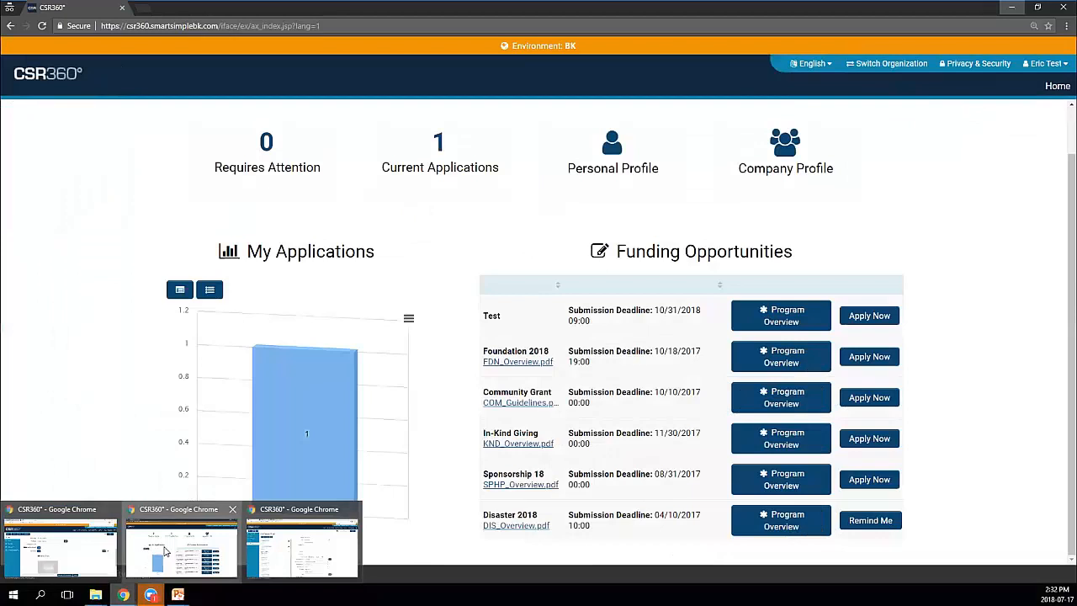
Check the applicant's current applications in the portal, then restore the Edit Common Portal shortcut form
{"action": "left_click", "coordinate": [166, 551]}
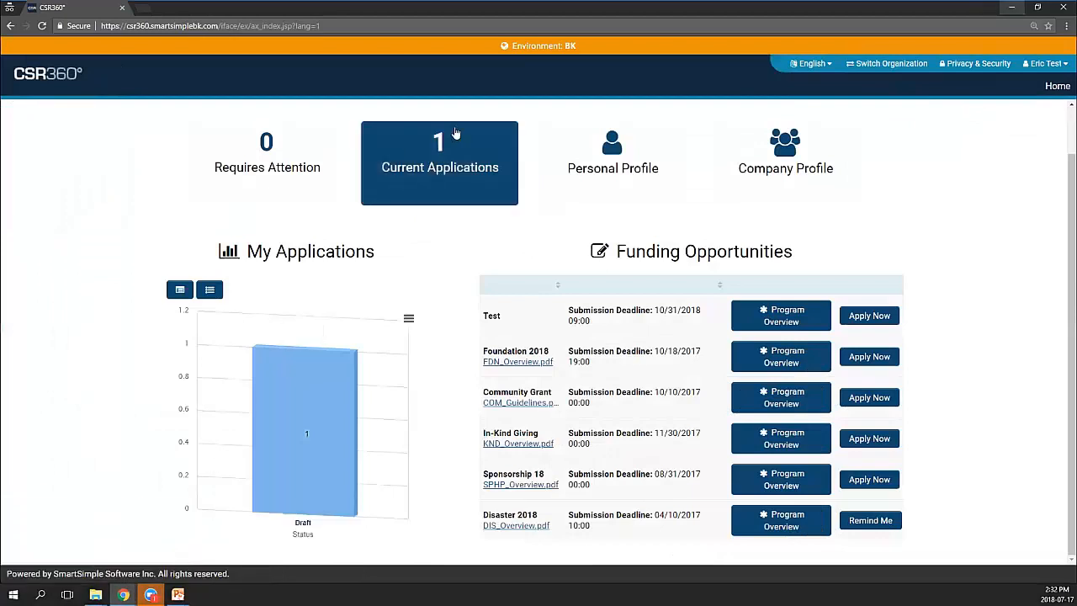
{"action": "left_click", "coordinate": [440, 177]}
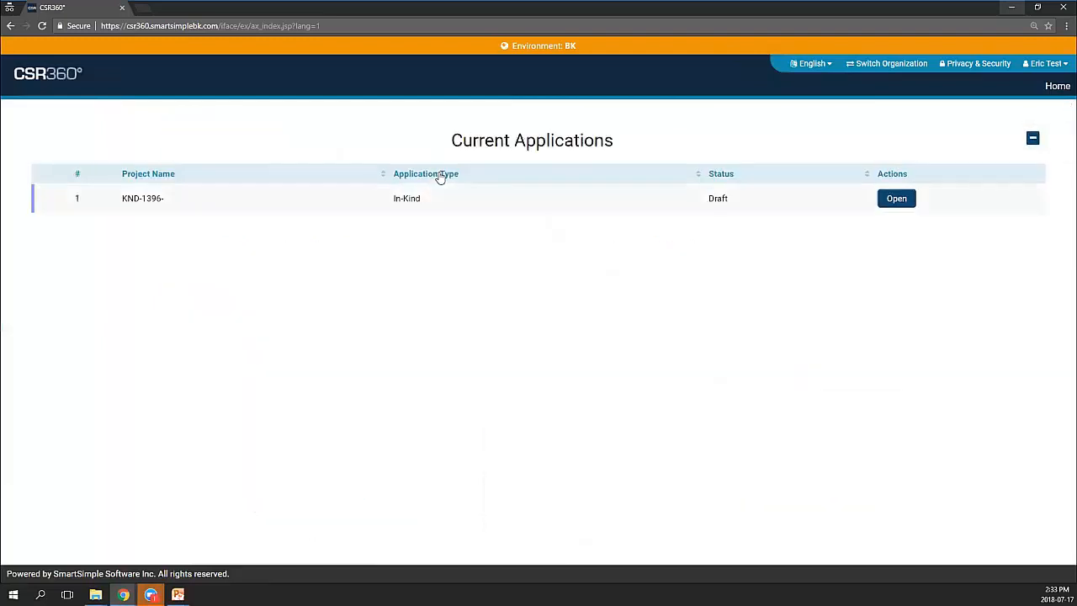
{"action": "left_click", "coordinate": [1034, 141]}
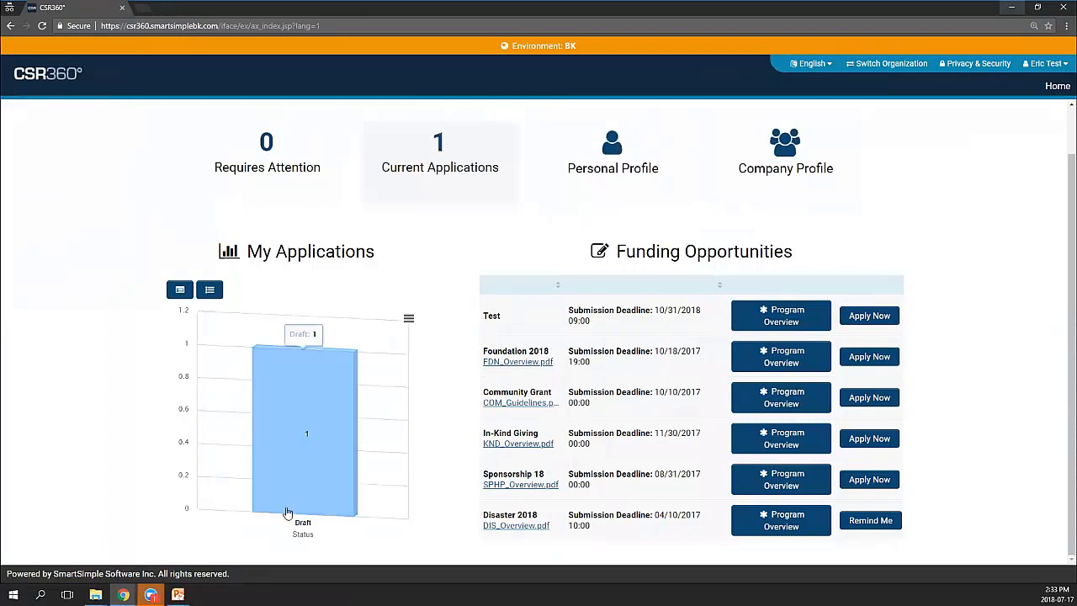
{"action": "left_click", "coordinate": [123, 595]}
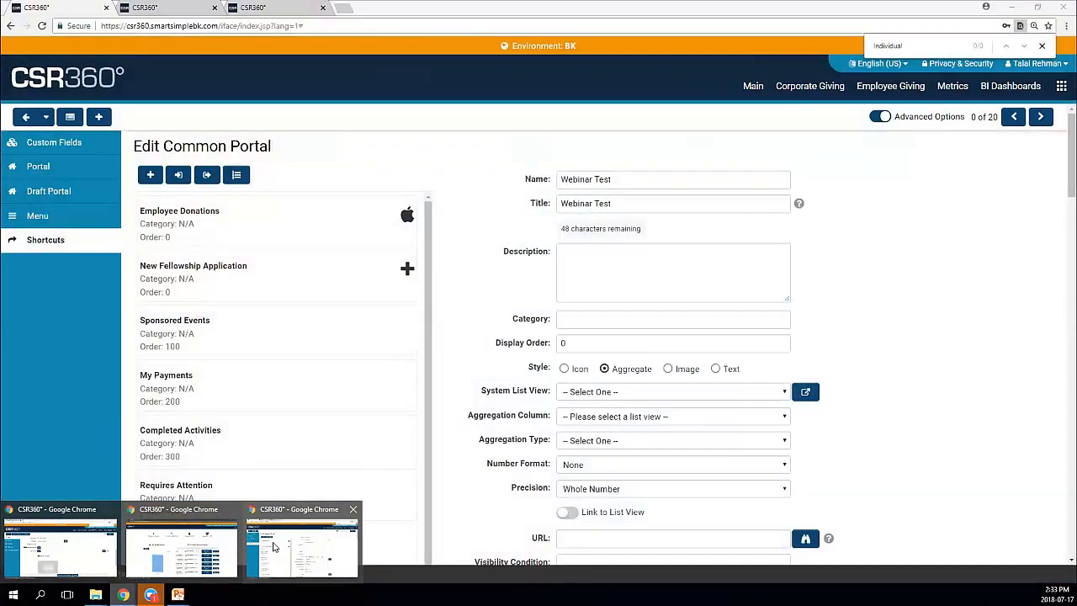
{"action": "left_click", "coordinate": [92, 552]}
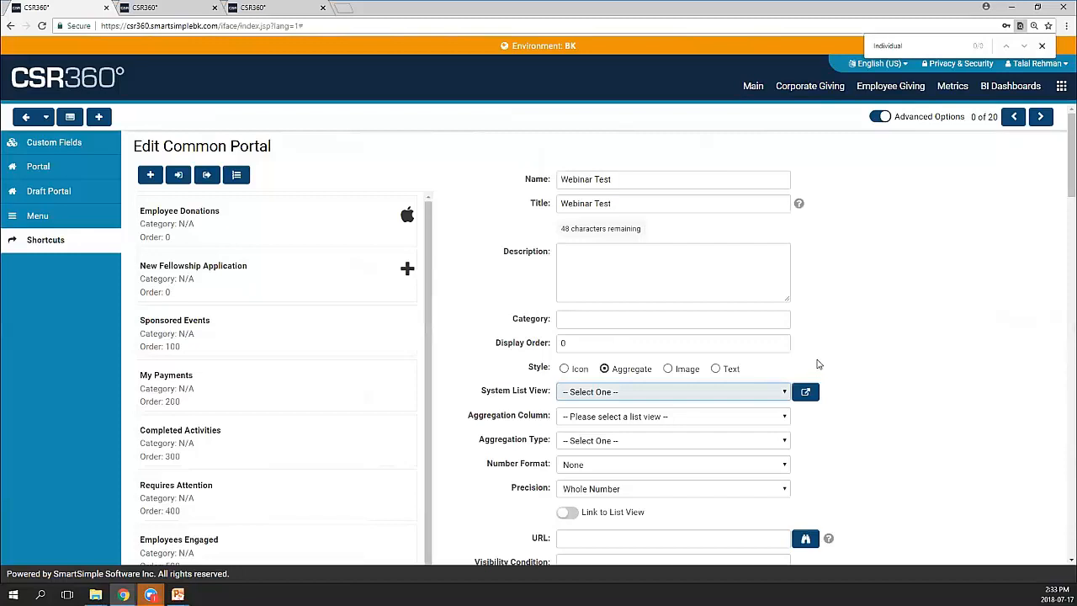
Leave Webinar Test's system list view and aggregation column unset, then return to the applicant dashboard
{"action": "scroll", "coordinate": [834, 361], "scroll_direction": "down", "scroll_amount": 1}
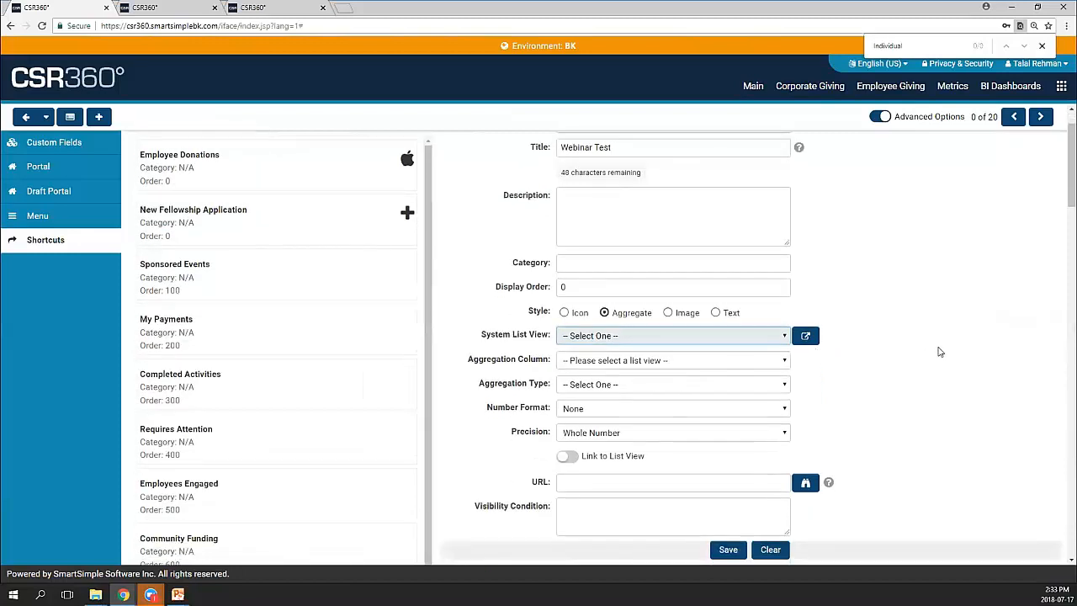
{"action": "left_click", "coordinate": [773, 336]}
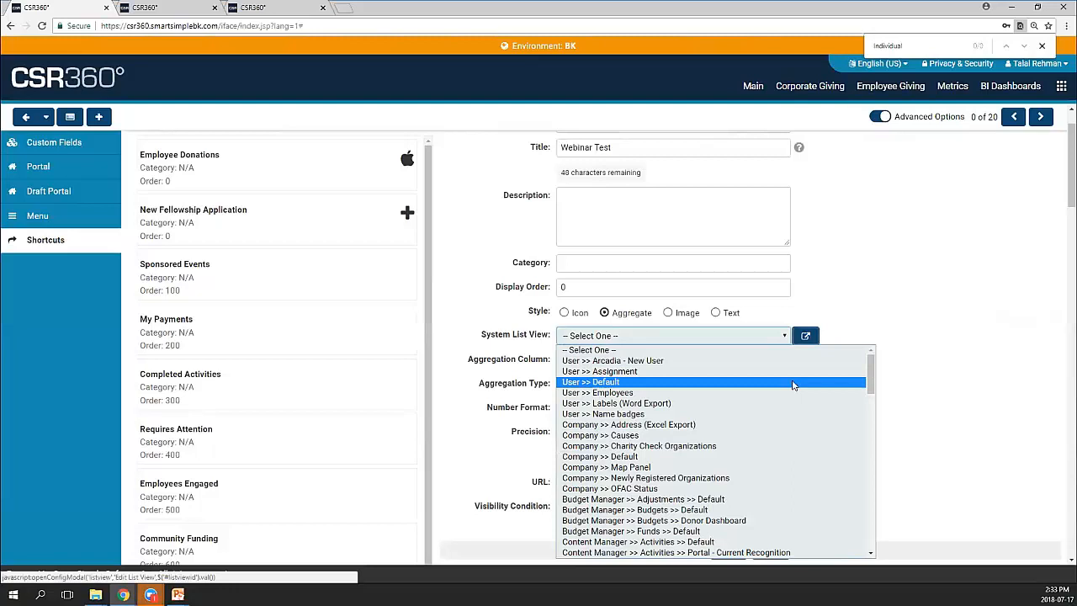
{"action": "left_click", "coordinate": [841, 271]}
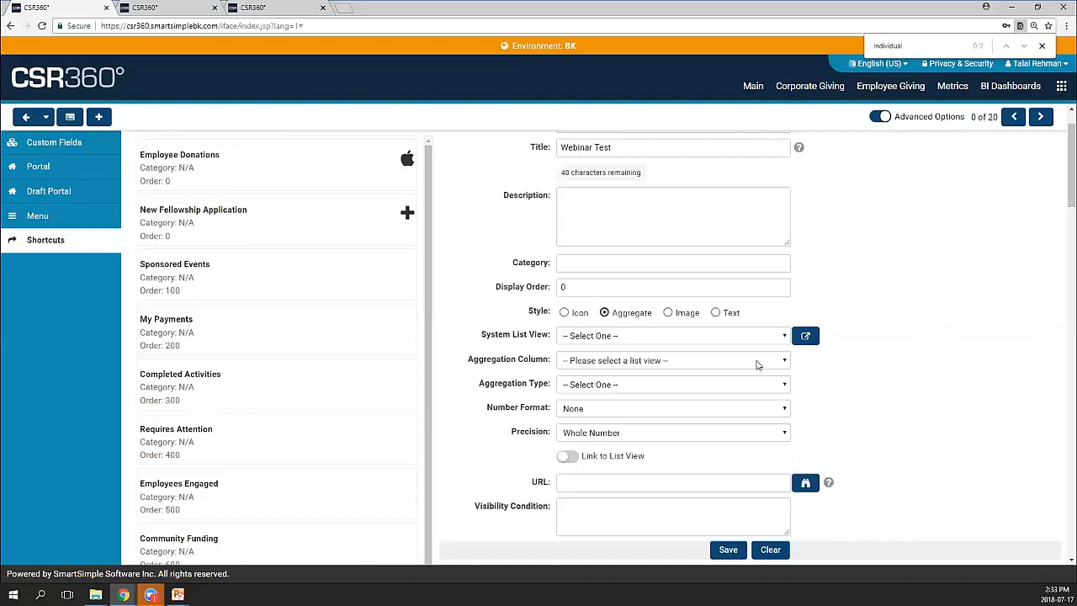
{"action": "left_click", "coordinate": [717, 367]}
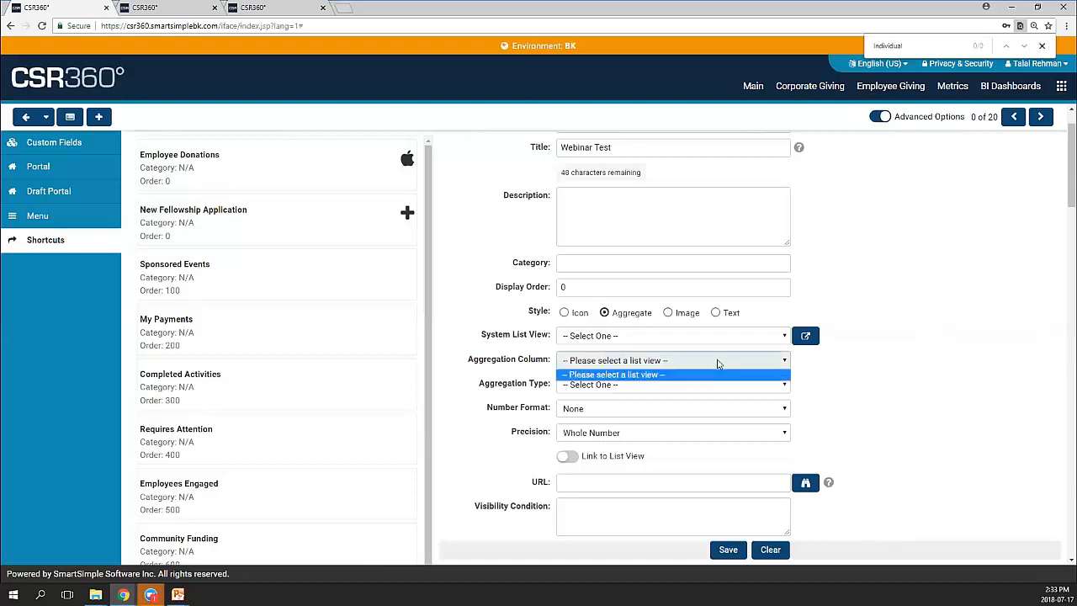
{"action": "left_click", "coordinate": [814, 363]}
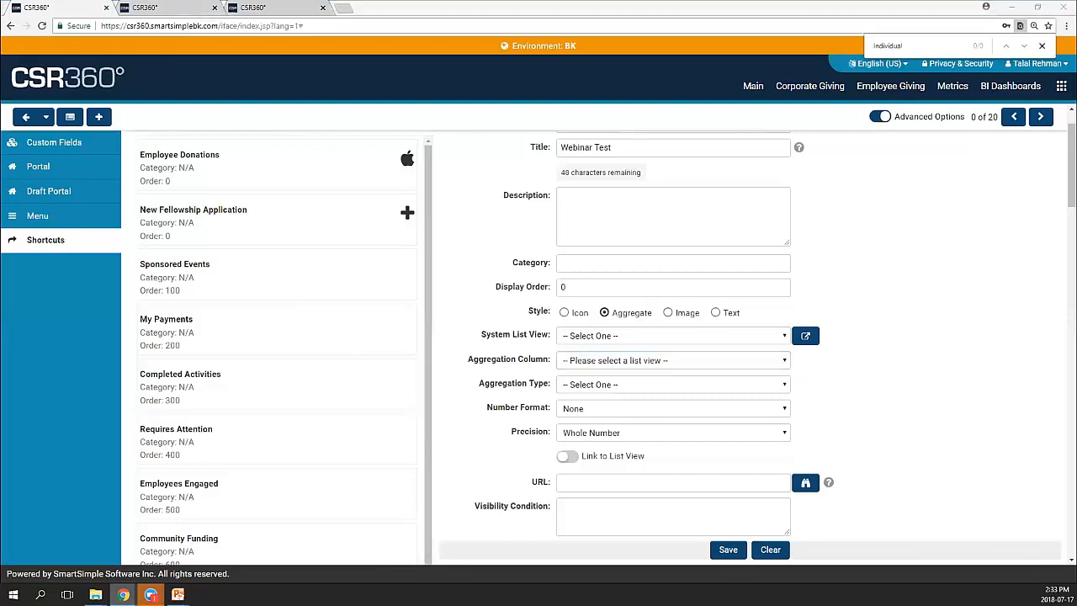
{"action": "mouse_move", "coordinate": [123, 595]}
{"action": "left_click", "coordinate": [155, 561]}
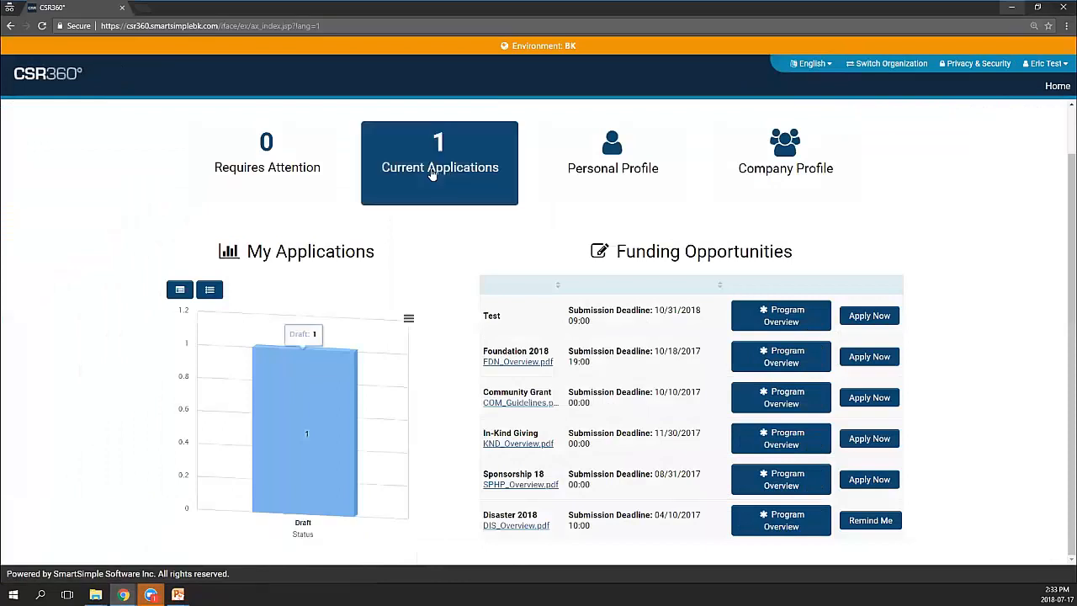
Back in admin, find 'current app' and open the Current Applications shortcut settings
{"action": "left_click", "coordinate": [1014, 10]}
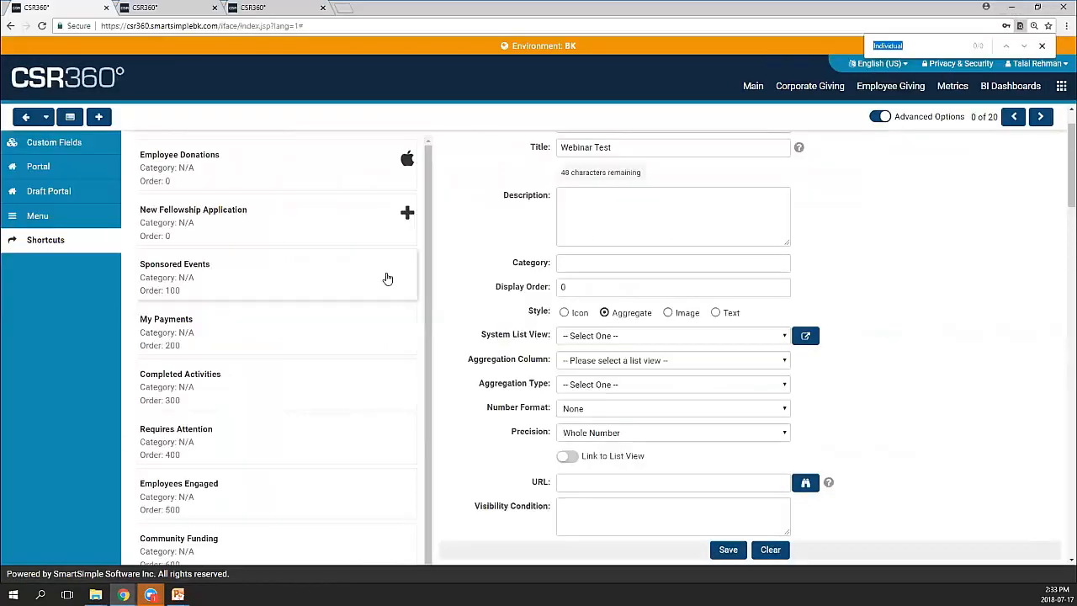
{"action": "type", "text": "current app"}
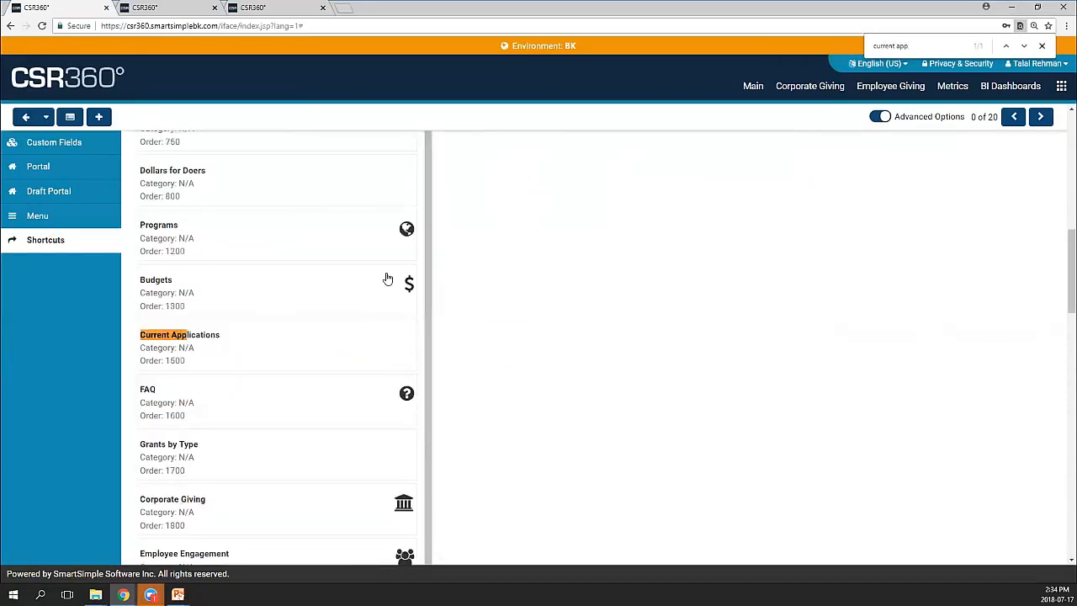
{"action": "left_click", "coordinate": [190, 337]}
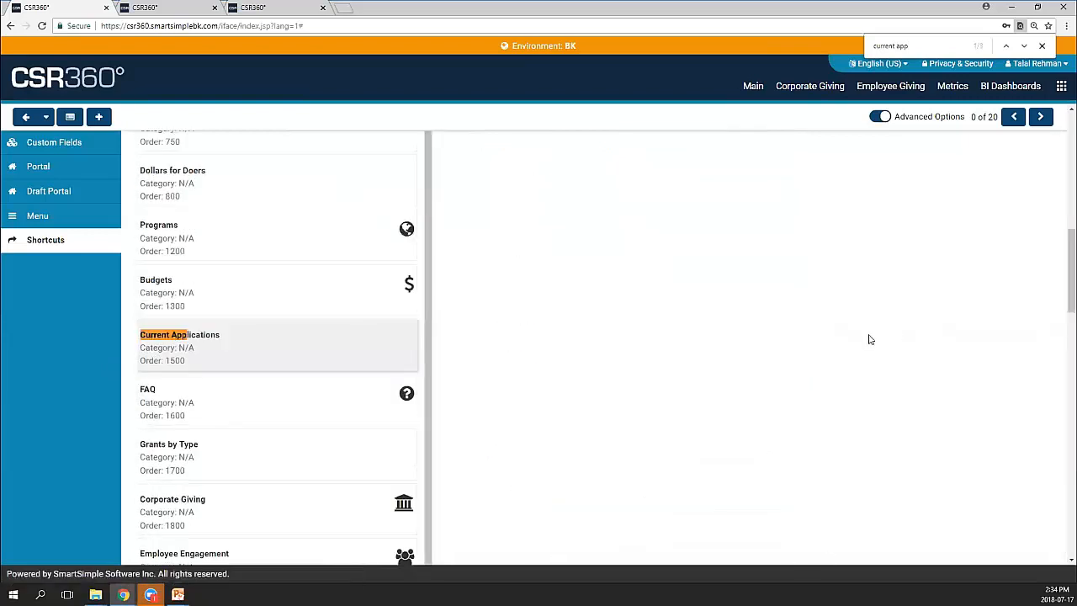
Review the Current Applications aggregation column choices without changing them
{"action": "scroll", "coordinate": [894, 307], "scroll_direction": "up", "scroll_amount": 5}
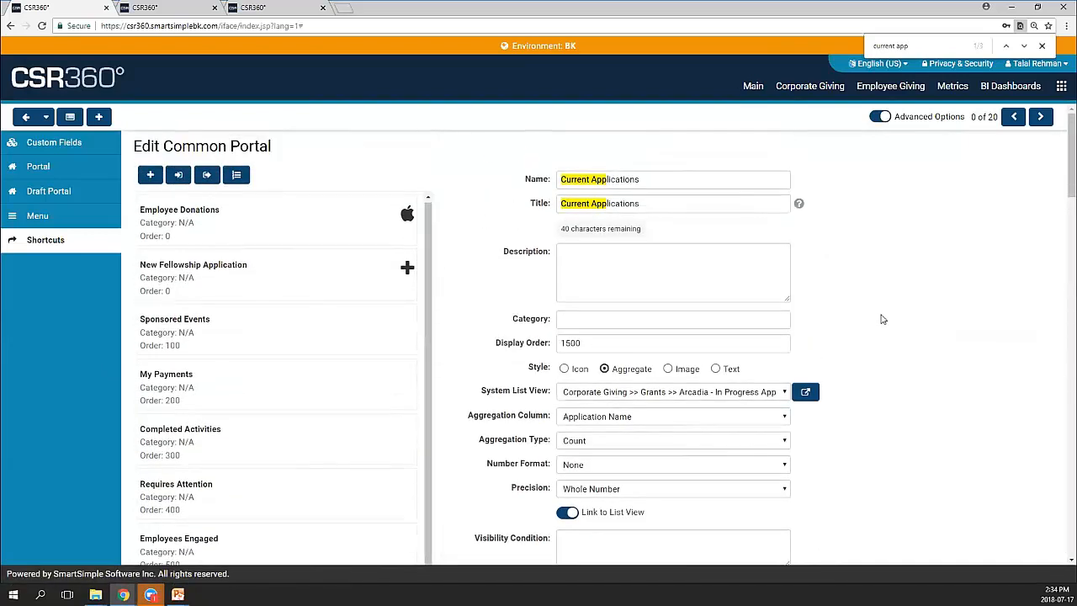
{"action": "scroll", "coordinate": [791, 305], "scroll_direction": "down", "scroll_amount": 2}
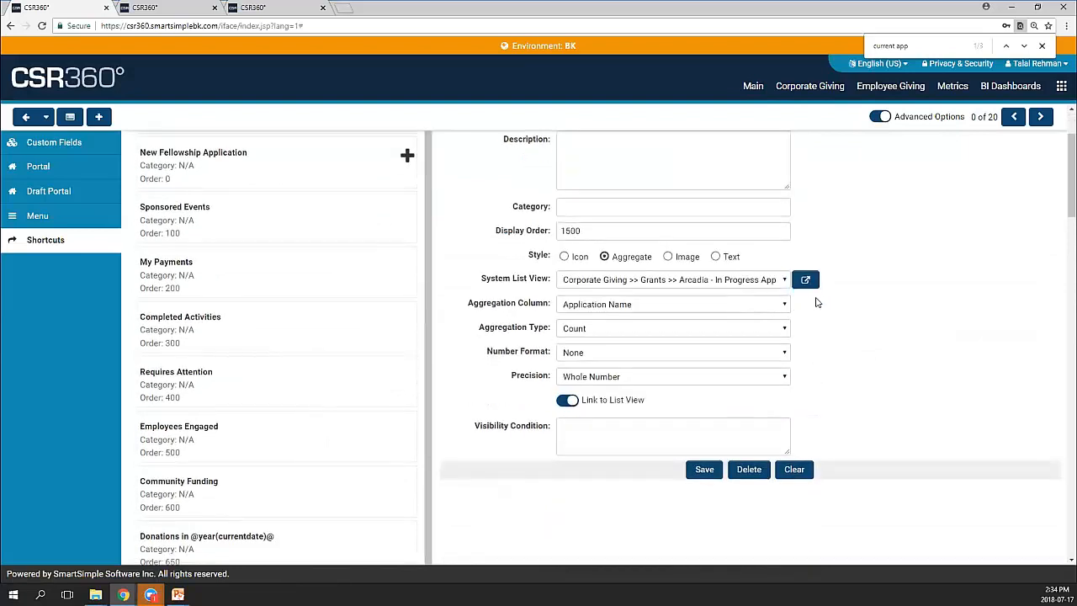
{"action": "scroll", "coordinate": [737, 313], "scroll_direction": "up", "scroll_amount": 1}
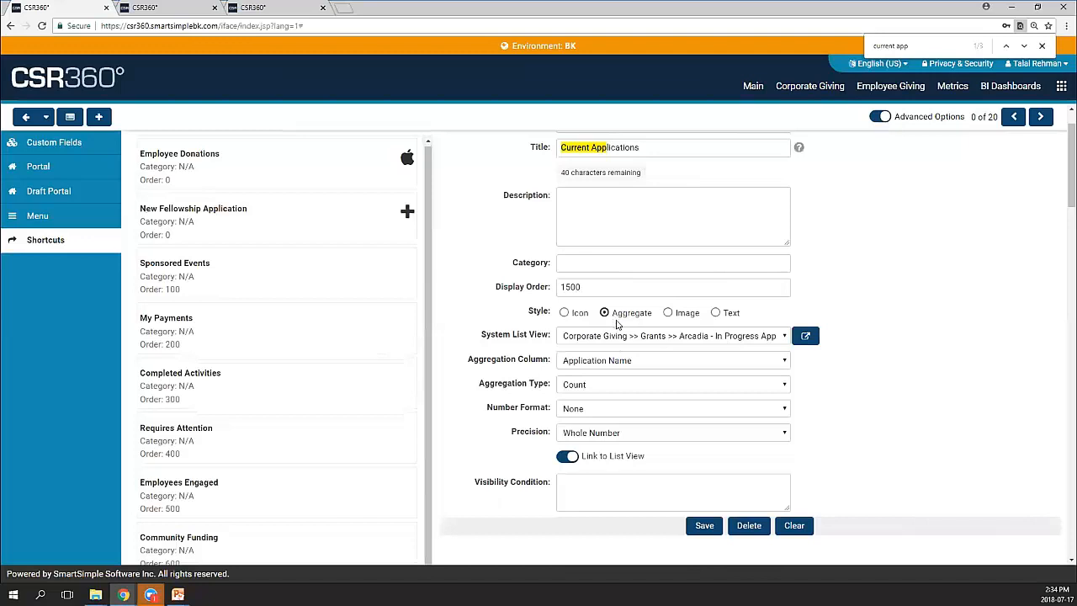
{"action": "left_click", "coordinate": [648, 362]}
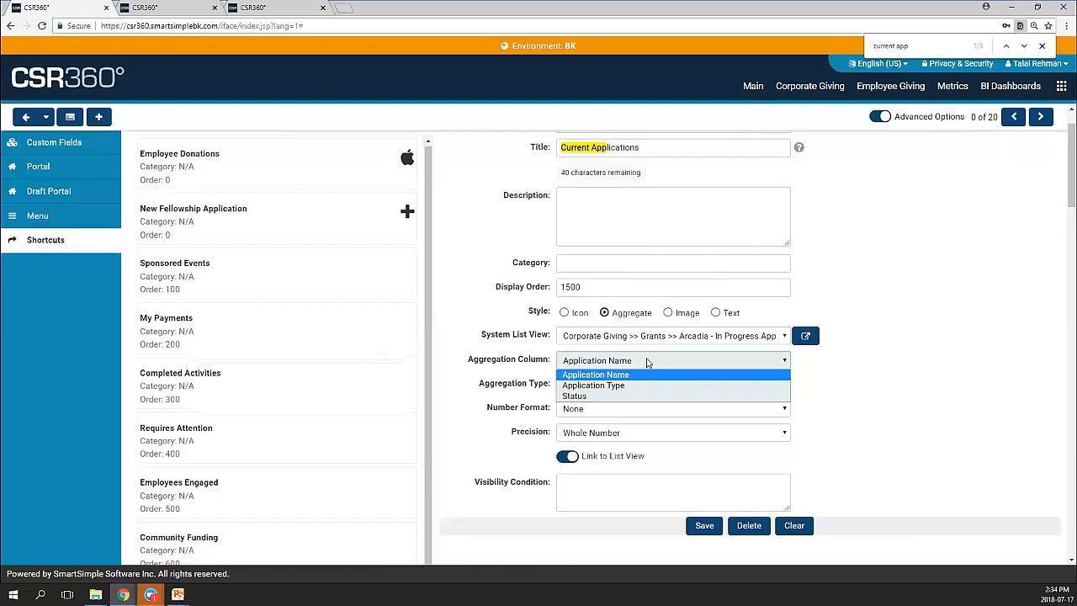
{"action": "left_click", "coordinate": [846, 379]}
On the Company Wide Giving Totals dashboard, preview and collapse the Community Funding records
{"action": "left_click", "coordinate": [252, 8]}
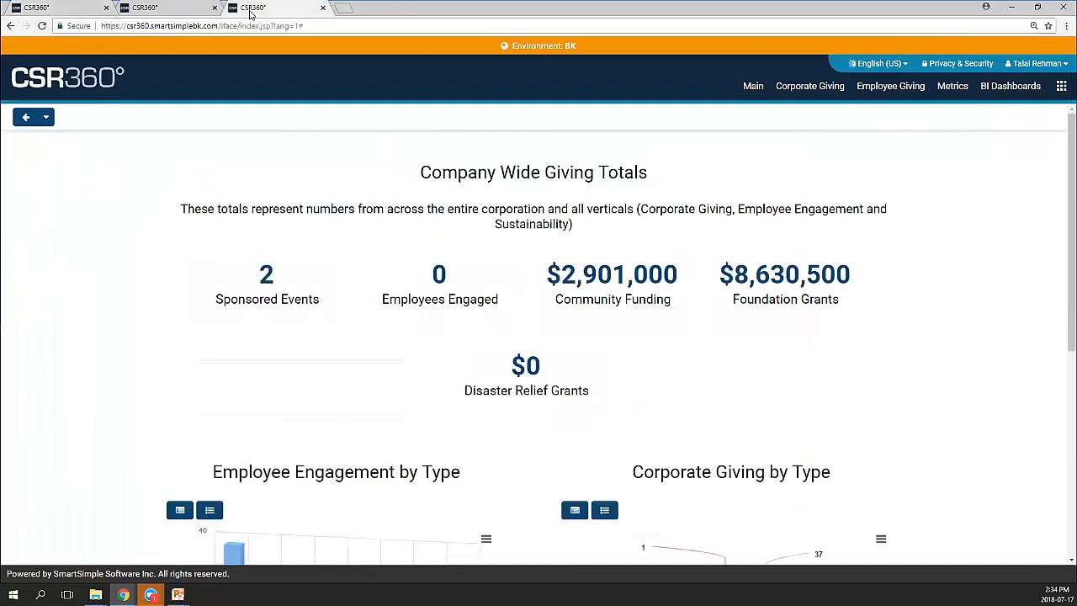
{"action": "left_click", "coordinate": [610, 288]}
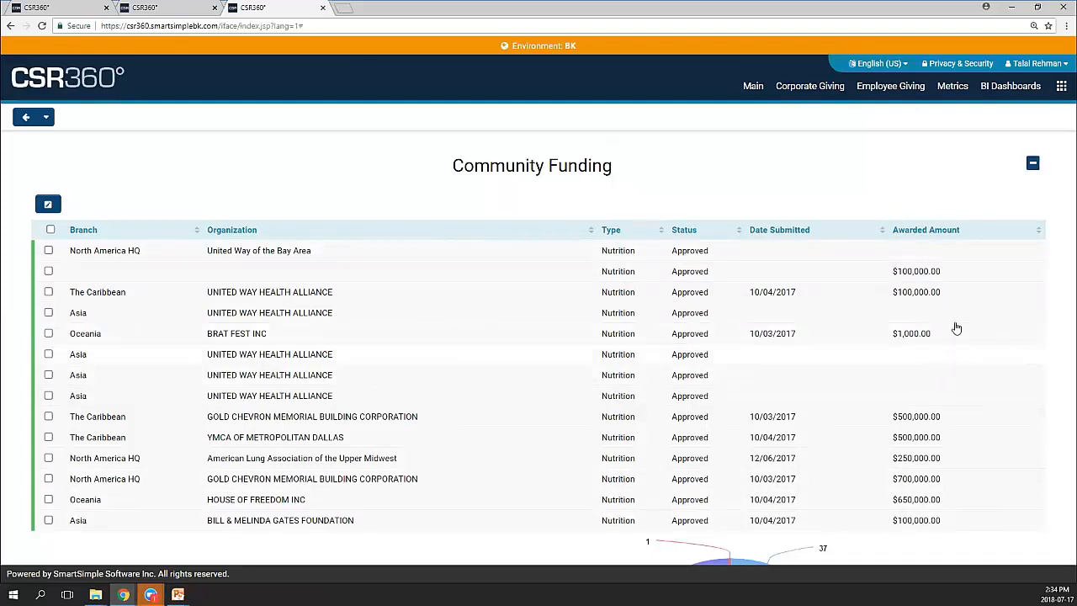
{"action": "left_click", "coordinate": [1032, 166]}
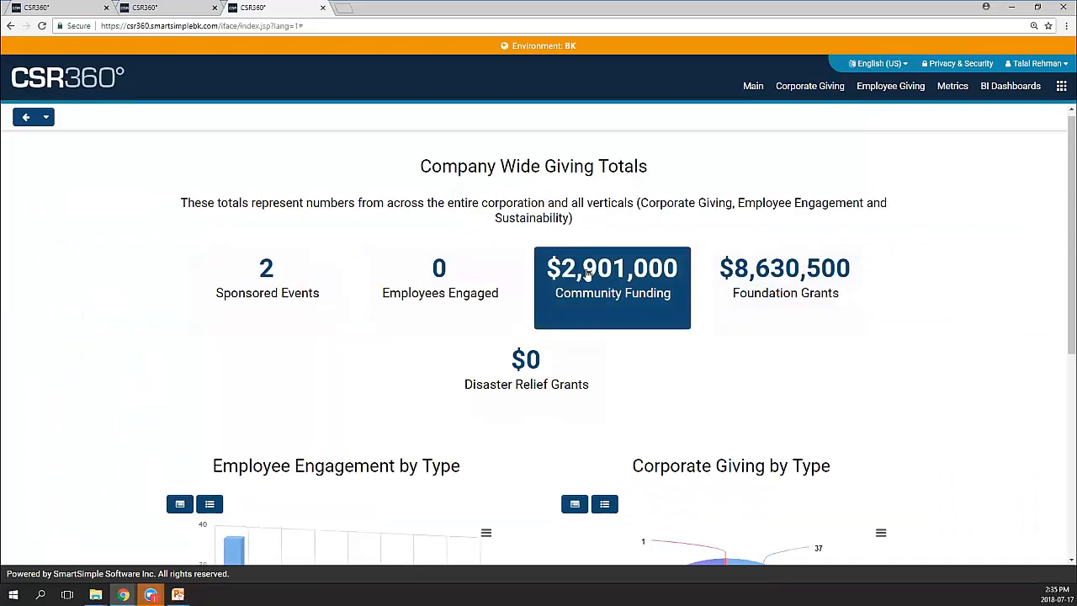
Preview and collapse the Sponsored Events records, then return to the Individual role settings
{"action": "left_click", "coordinate": [255, 281]}
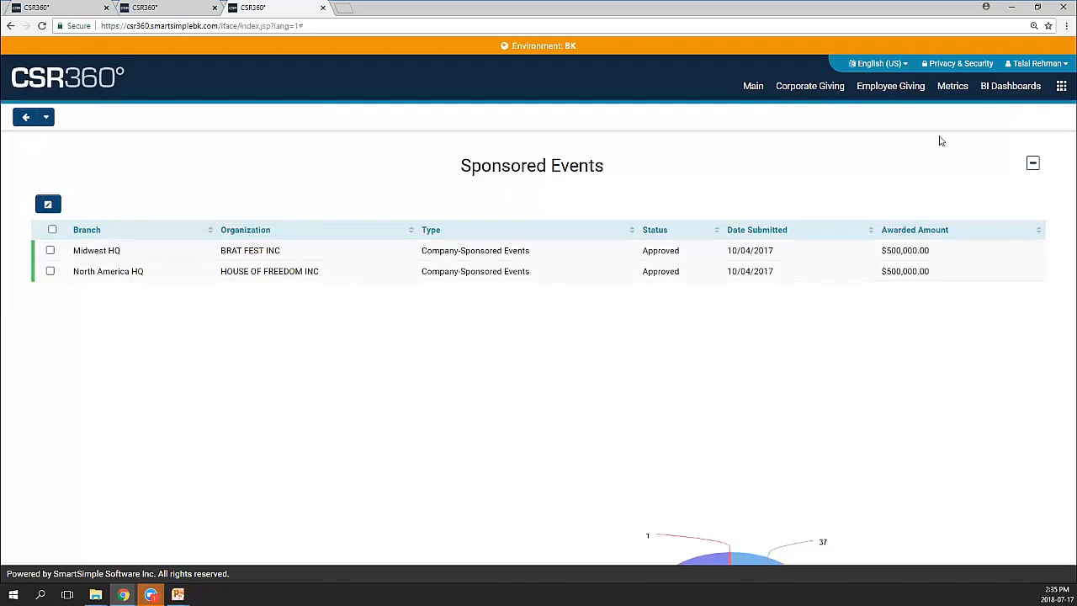
{"action": "left_click", "coordinate": [1033, 166]}
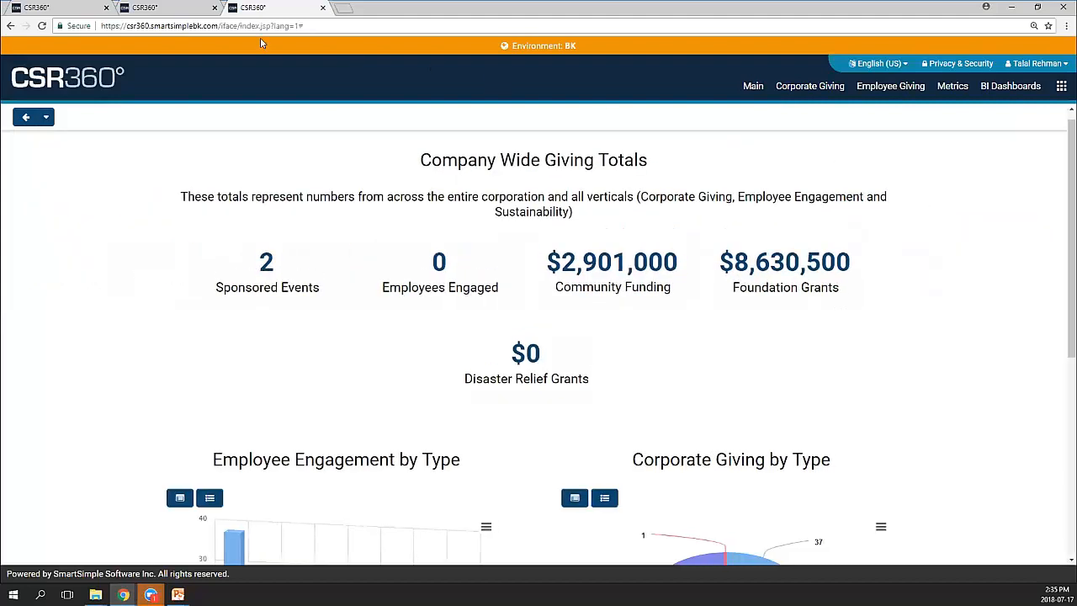
{"action": "left_click", "coordinate": [135, 8]}
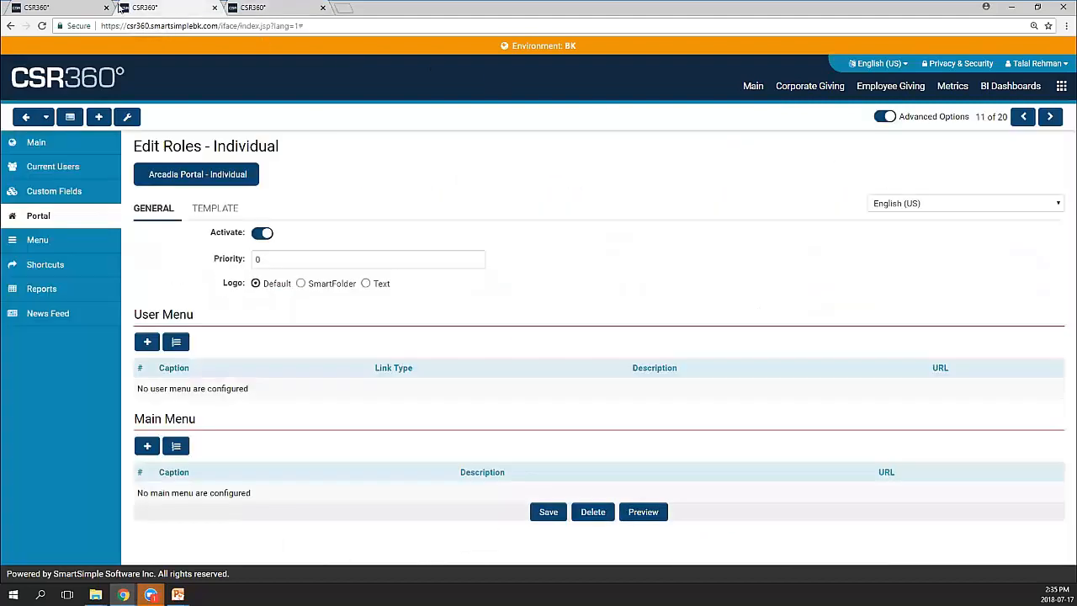
Keep Current Applications at Count with Whole Number precision and switch off Link to List View
{"action": "left_click", "coordinate": [76, 8]}
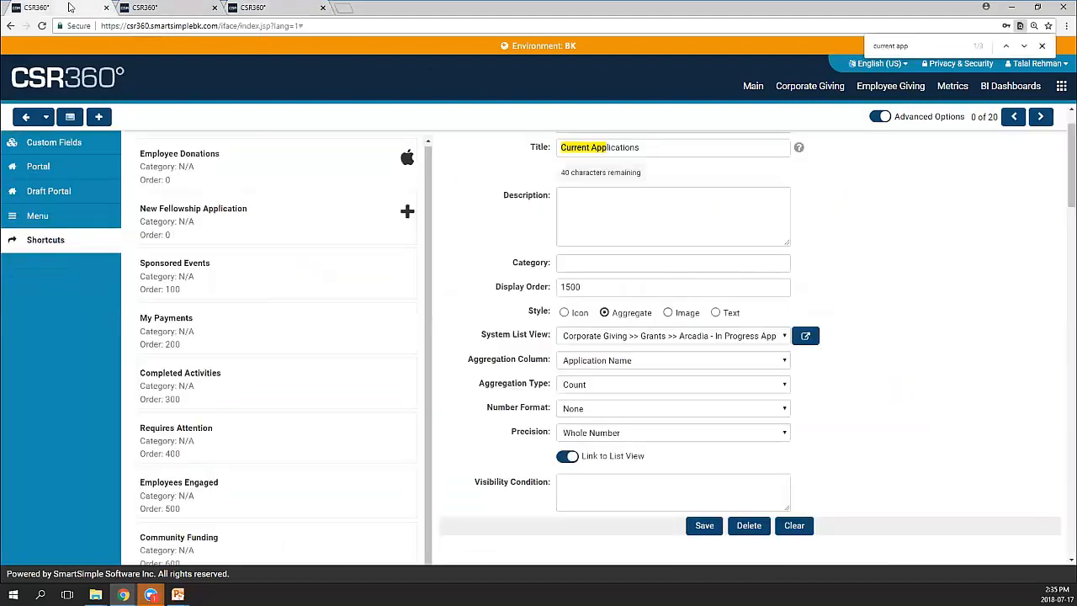
{"action": "left_click", "coordinate": [623, 385]}
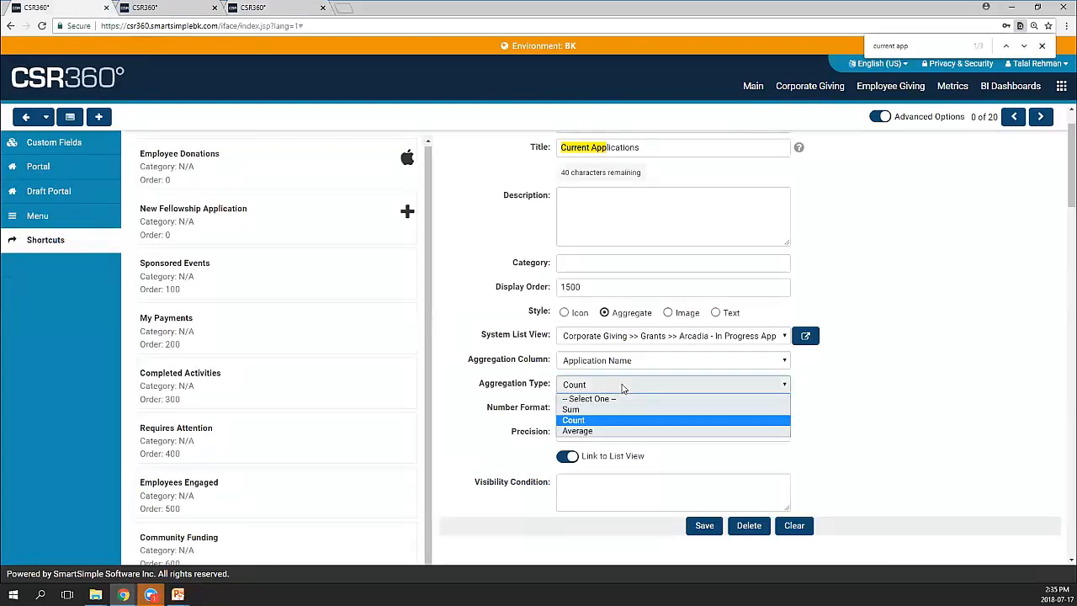
{"action": "left_click", "coordinate": [623, 387]}
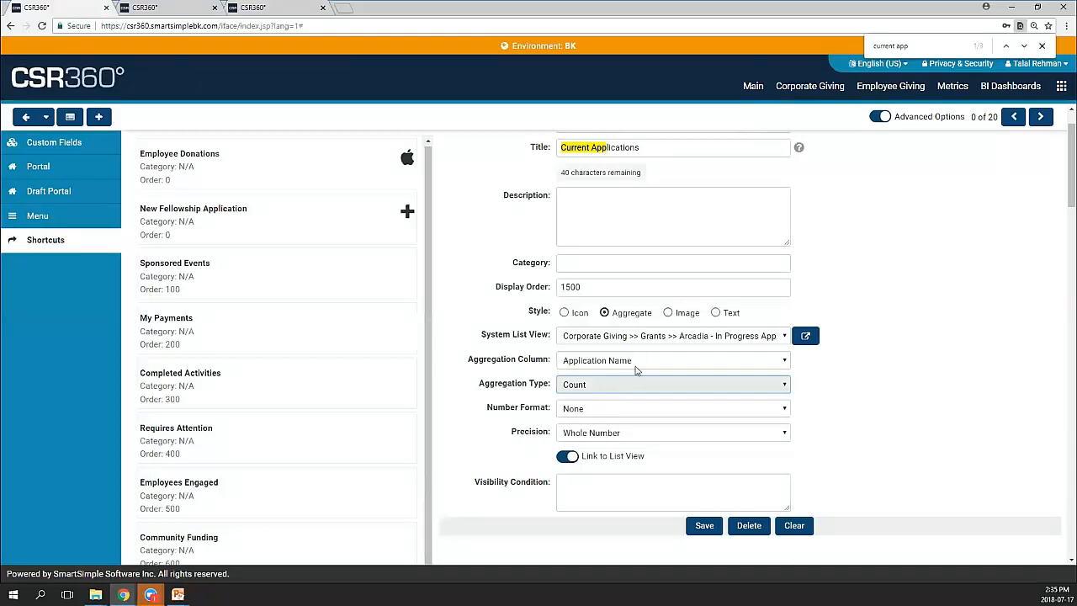
{"action": "left_click", "coordinate": [628, 432]}
{"action": "left_click", "coordinate": [623, 431]}
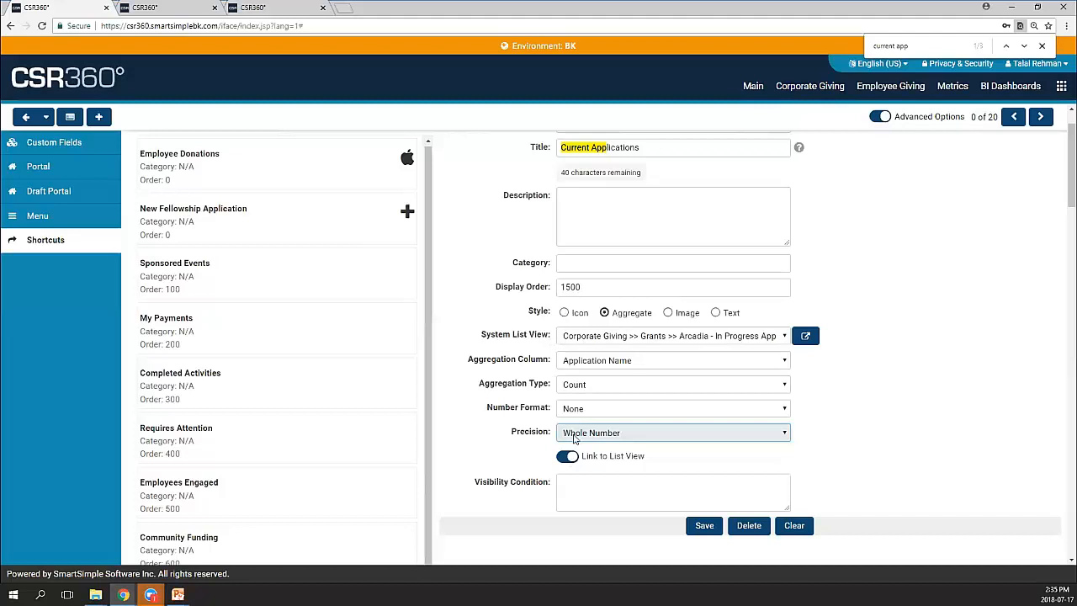
{"action": "left_click", "coordinate": [567, 459]}
{"action": "left_click", "coordinate": [637, 459]}
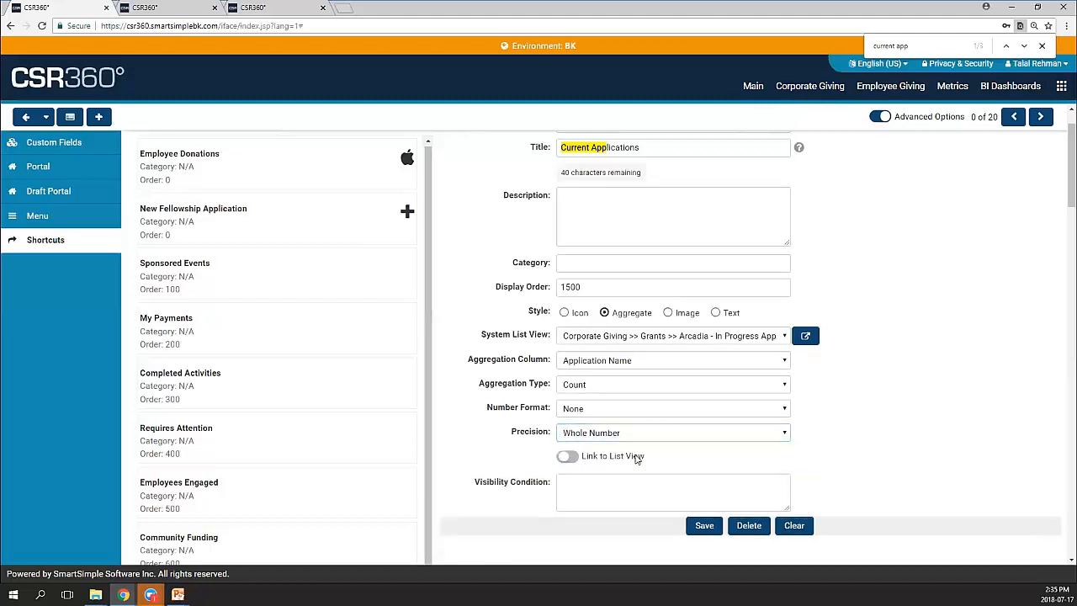
{"action": "left_click", "coordinate": [633, 458]}
{"action": "left_click", "coordinate": [672, 487]}
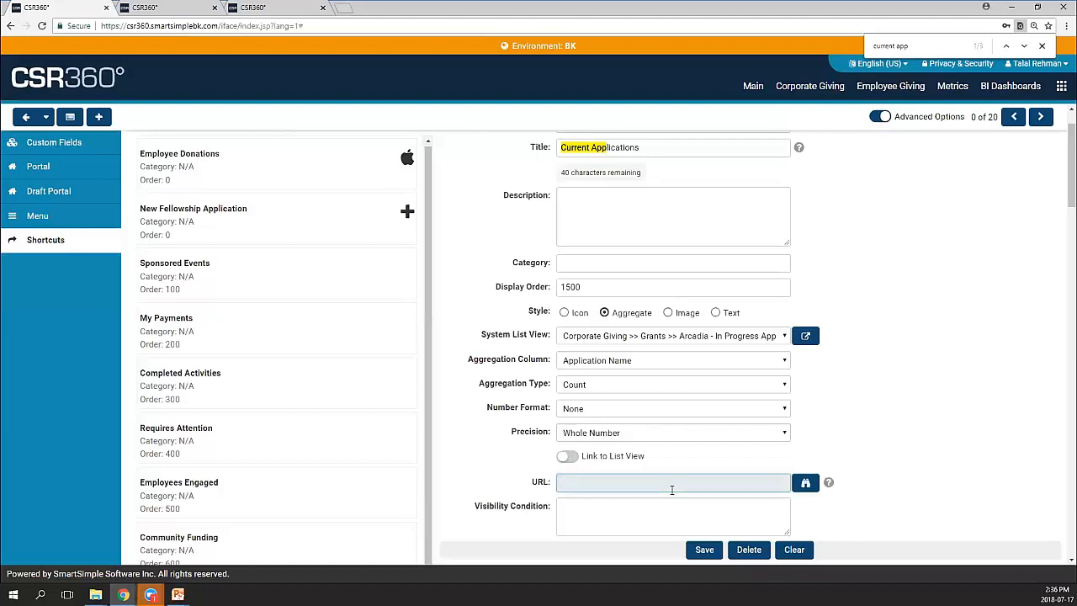
{"action": "scroll", "coordinate": [673, 411], "scroll_direction": "up", "scroll_amount": 1}
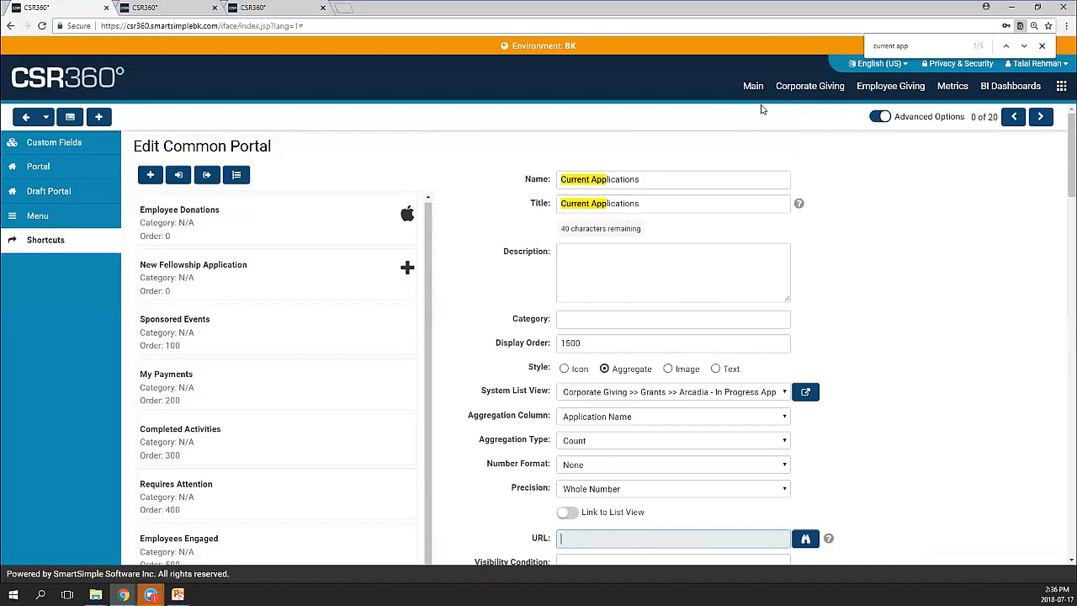
{"action": "left_click", "coordinate": [796, 144]}
{"action": "scroll", "coordinate": [848, 159], "scroll_direction": "down", "scroll_amount": 1}
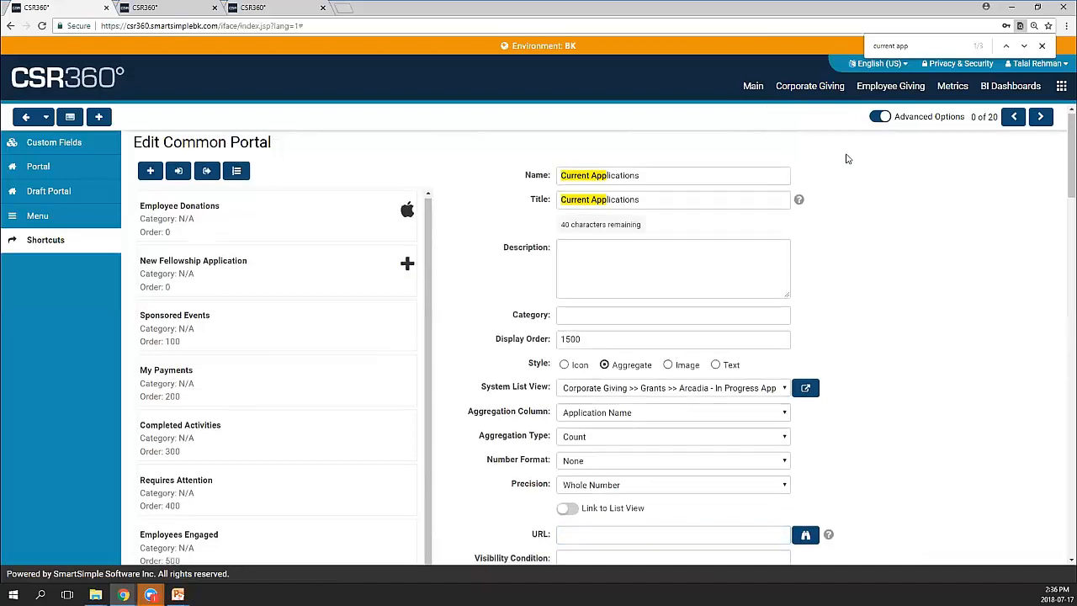